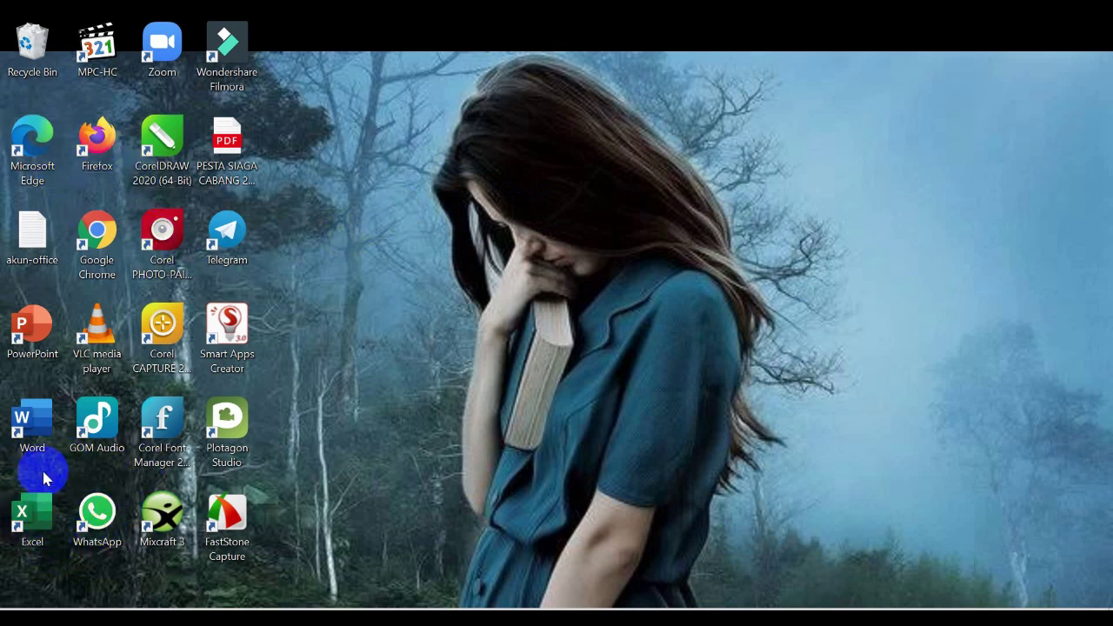
- Launch Excel from the desktop and create a blank workbook
{"action": "double_click", "coordinate": [43, 518]}
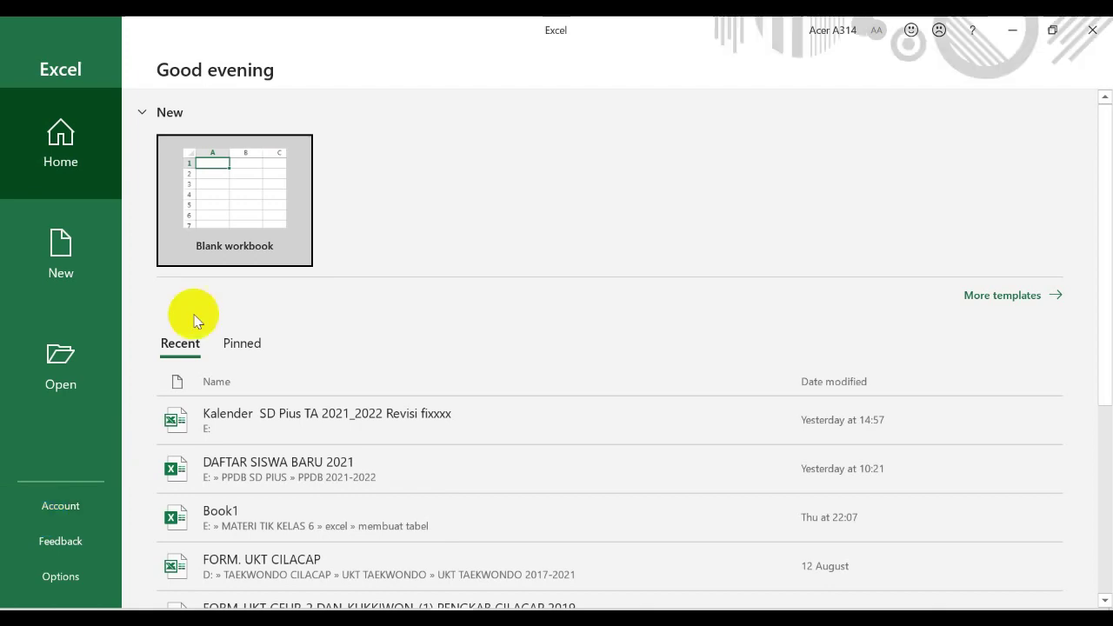
{"action": "left_click", "coordinate": [230, 207]}
{"action": "left_click", "coordinate": [221, 206]}
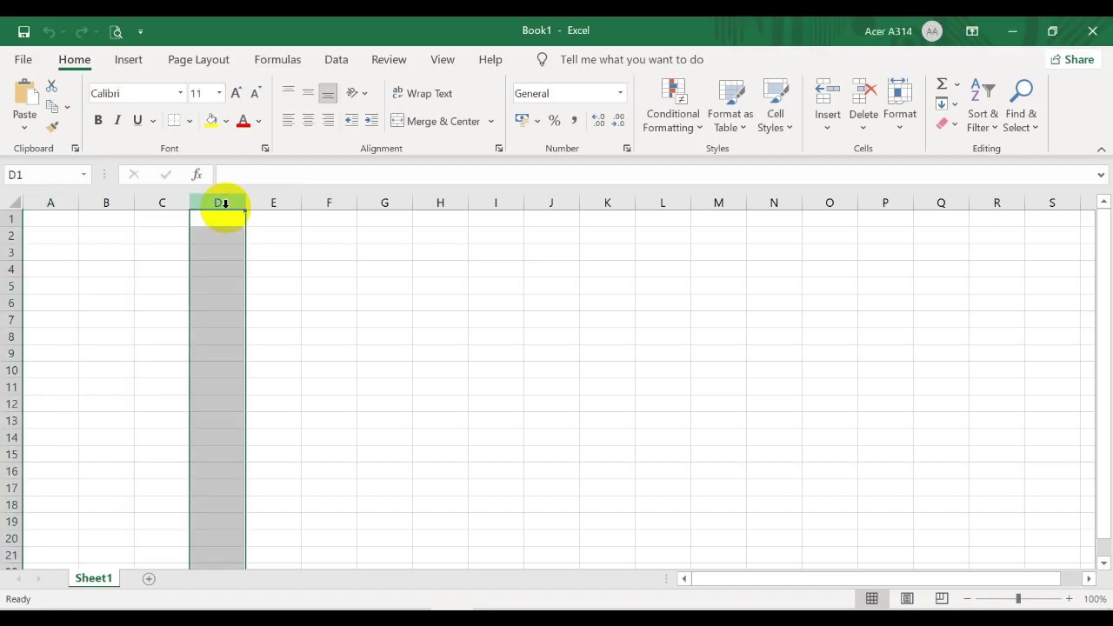
- Insert Picture2 from the folder CARA MENGHITUNG JUMLAH DAN RATA-RATA, inside MATERI TIK KELAS 6 on drive E, at cell C4
{"action": "left_click", "coordinate": [144, 268]}
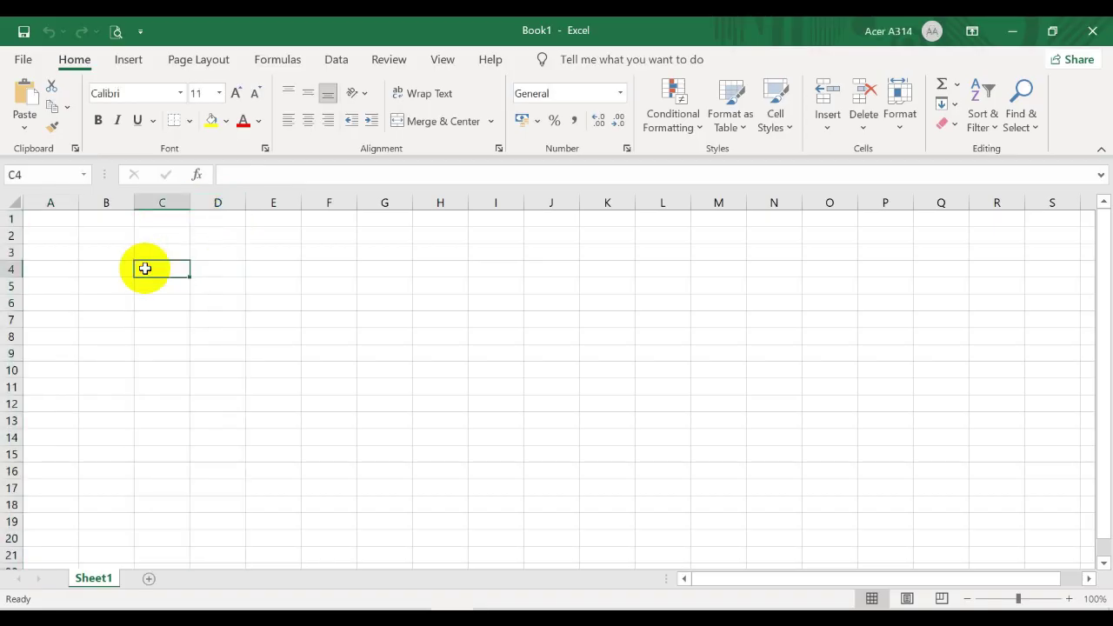
{"action": "left_click", "coordinate": [128, 61]}
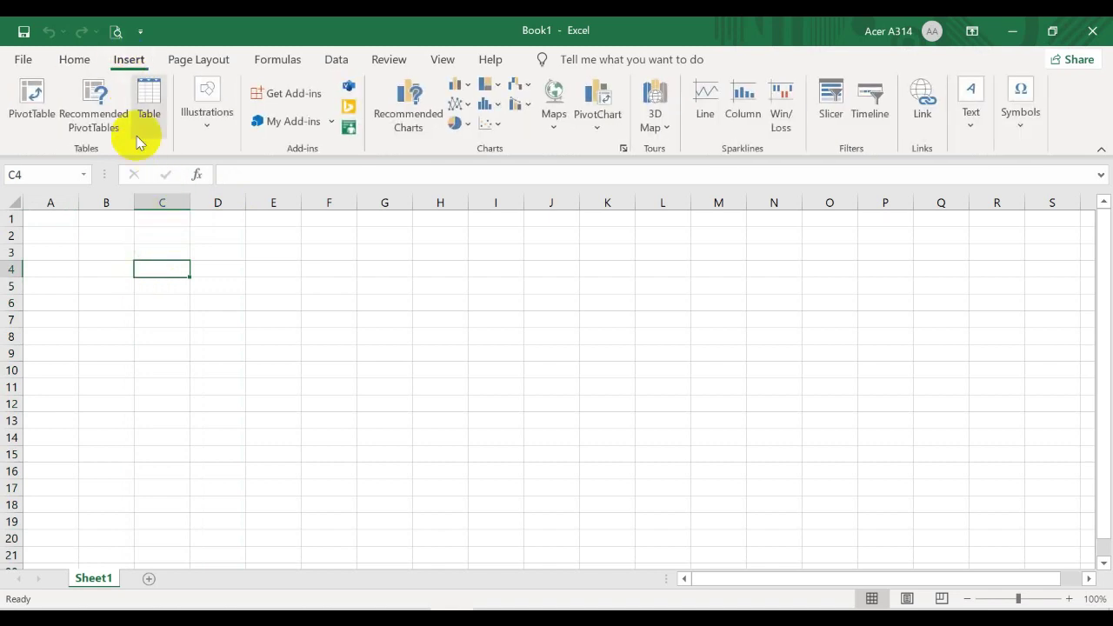
{"action": "left_click", "coordinate": [208, 112]}
{"action": "left_click", "coordinate": [198, 181]}
{"action": "left_click", "coordinate": [225, 263]}
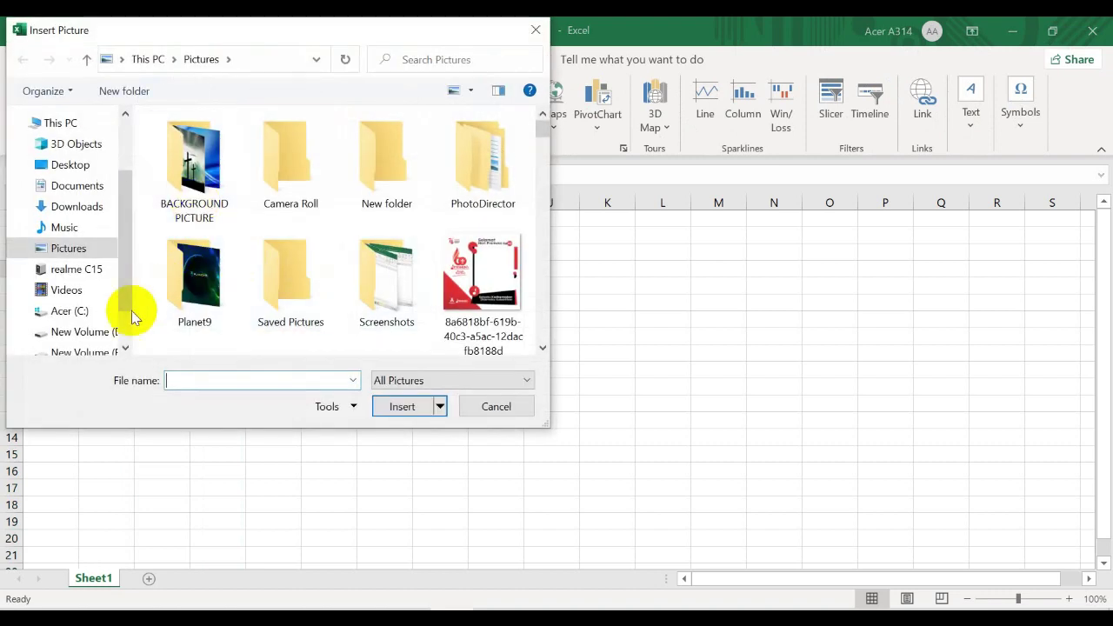
{"action": "left_click", "coordinate": [80, 330]}
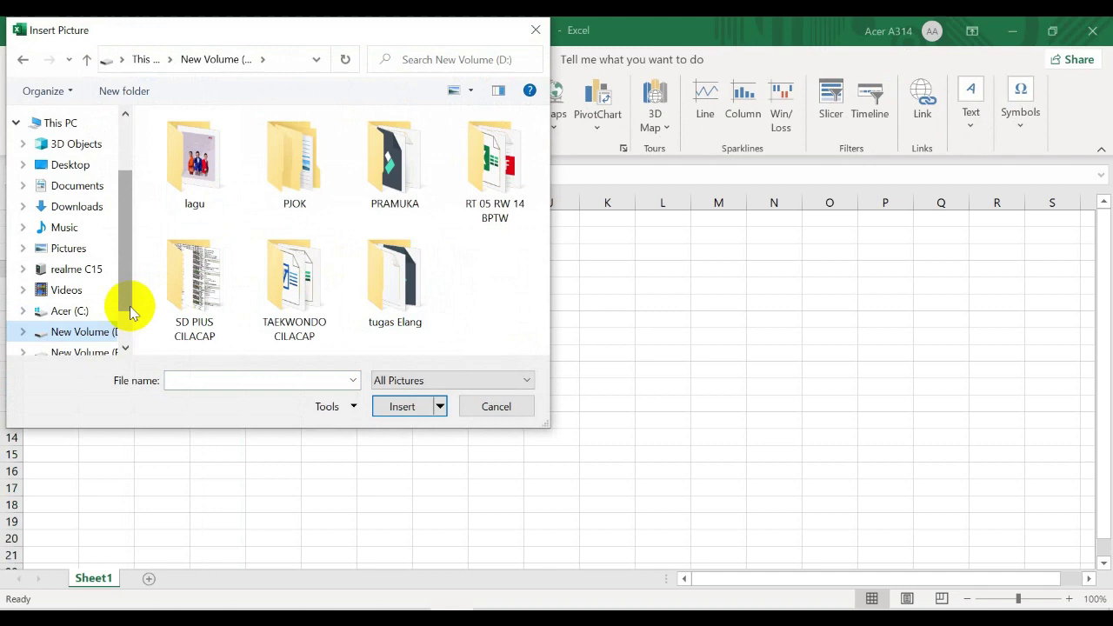
{"action": "left_click", "coordinate": [104, 351]}
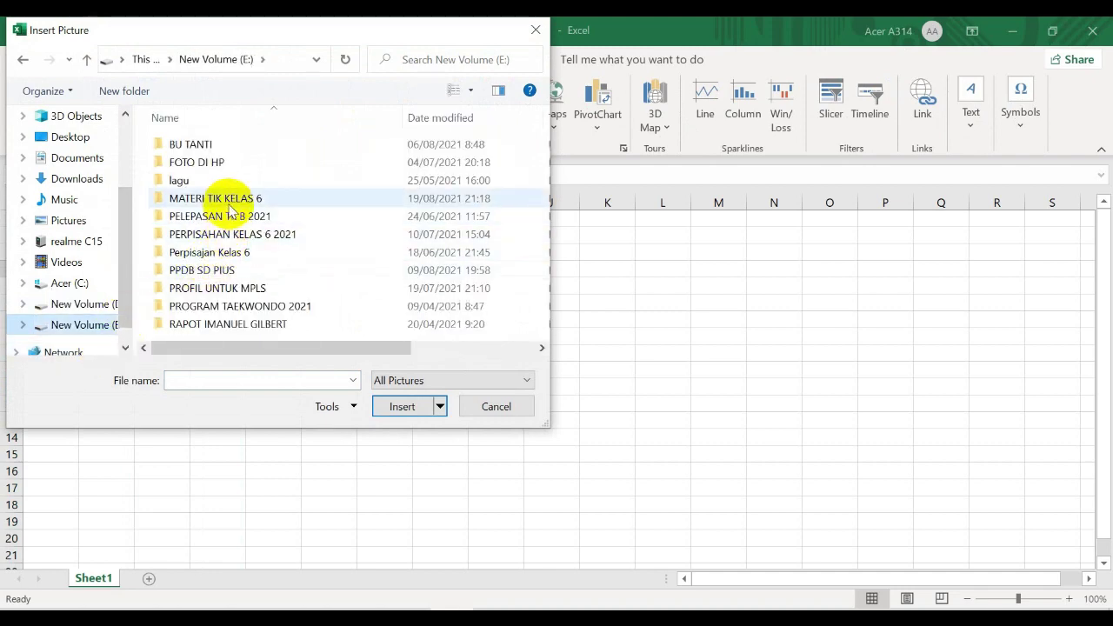
{"action": "double_click", "coordinate": [228, 202]}
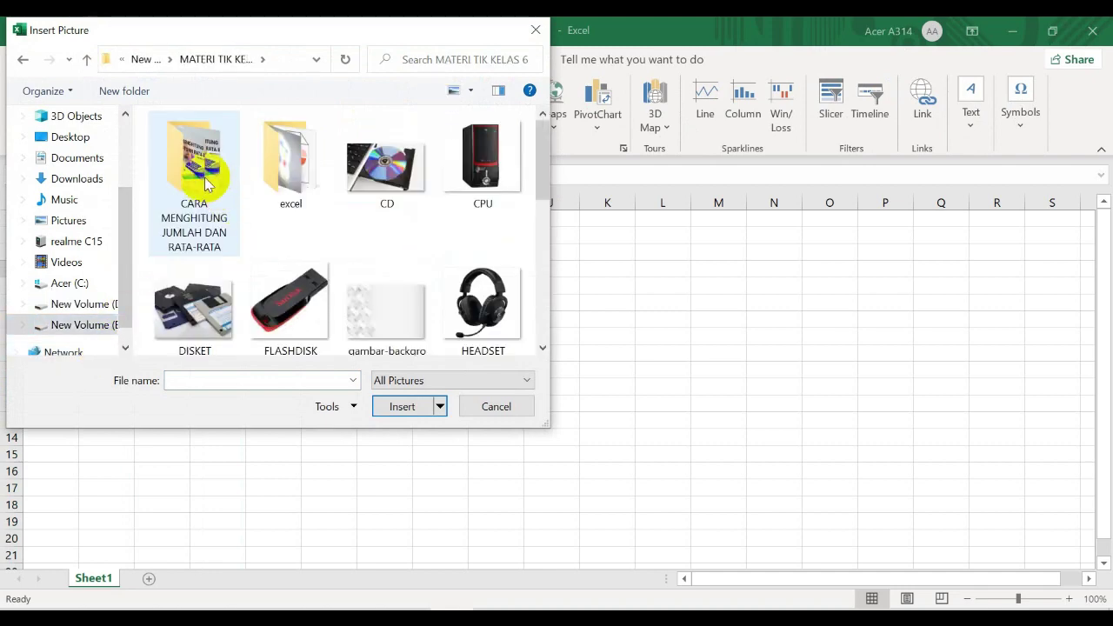
{"action": "double_click", "coordinate": [209, 184]}
{"action": "left_click", "coordinate": [477, 184]}
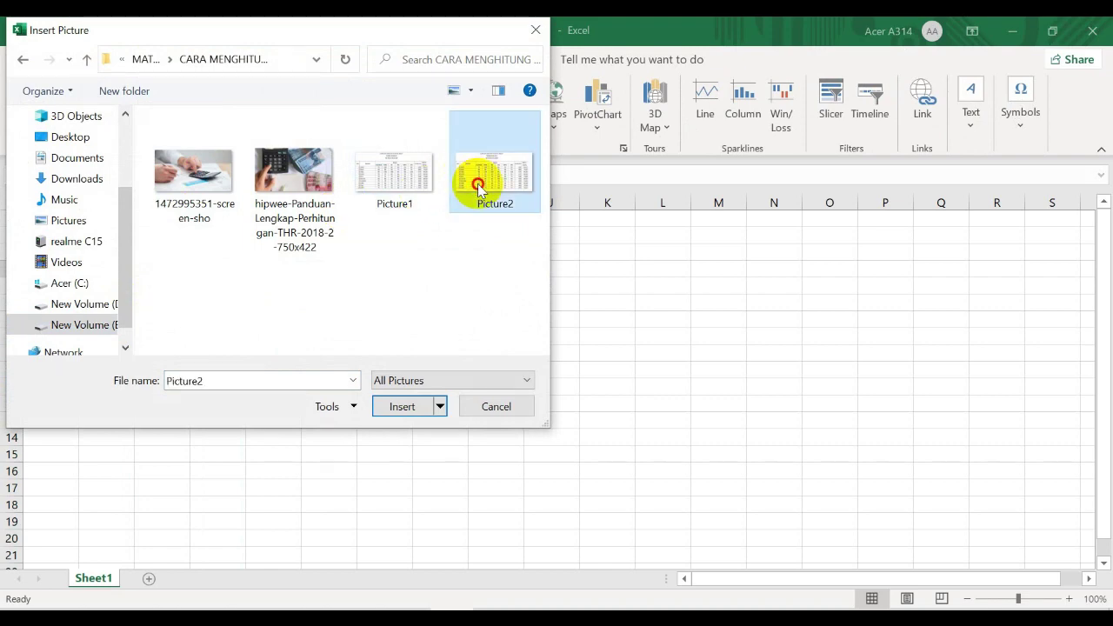
{"action": "left_click", "coordinate": [398, 407]}
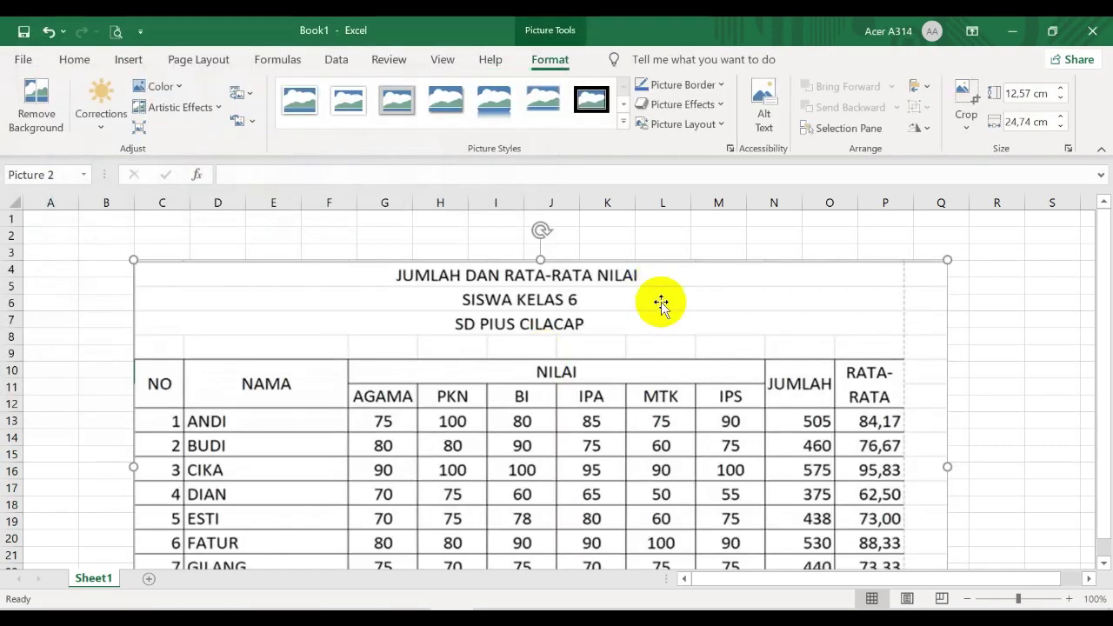
- Shrink the inserted picture to about 6.22 by 12.24 cm and place it over columns K to R, starting at row 4
{"action": "left_click_drag", "start_coordinate": [947, 259], "coordinate": [594, 438]}
{"action": "left_click_drag", "start_coordinate": [455, 513], "coordinate": [863, 339]}
{"action": "left_click_drag", "start_coordinate": [1002, 266], "coordinate": [945, 313]}
{"action": "left_click_drag", "start_coordinate": [825, 373], "coordinate": [881, 348]}
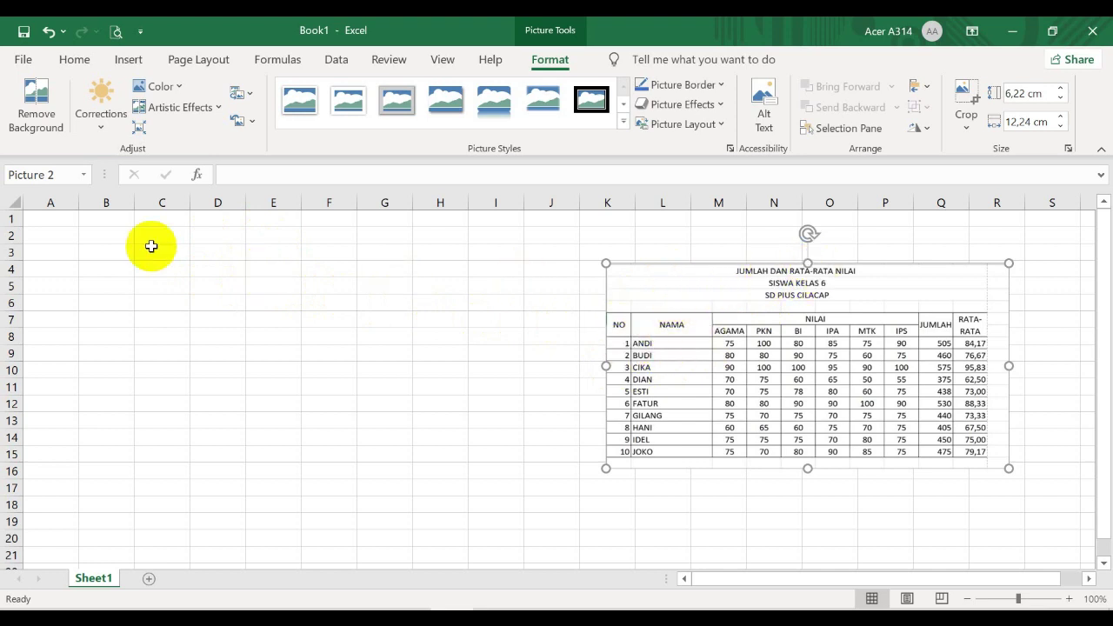
- Enter the title lines JUMLAH DAN RATA-RATA NILAI, SISWA KELAS 6 and SD PIUS CILACAP in cells A1 to A3
{"action": "left_click", "coordinate": [50, 220]}
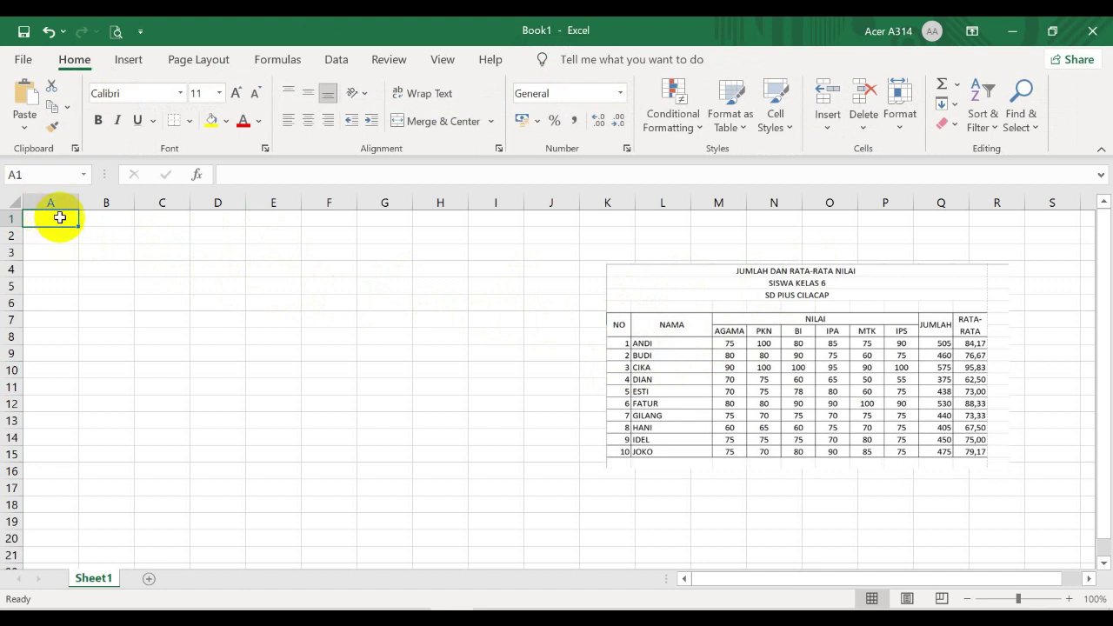
{"action": "type", "text": "JUMLAH DAN RATA"}
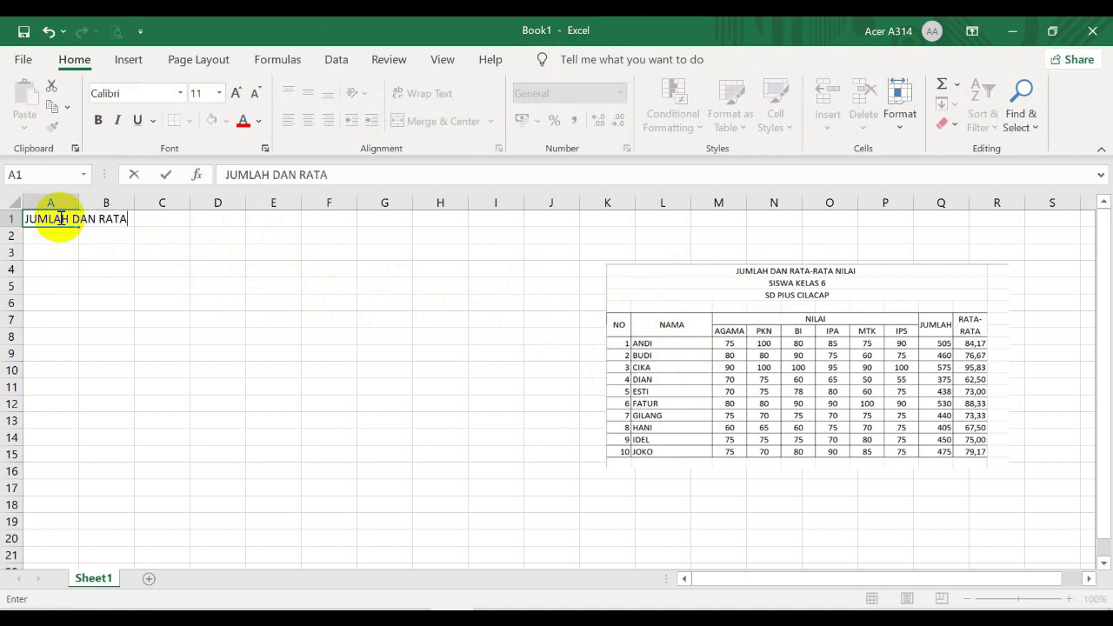
{"action": "type", "text": "-RAT"}
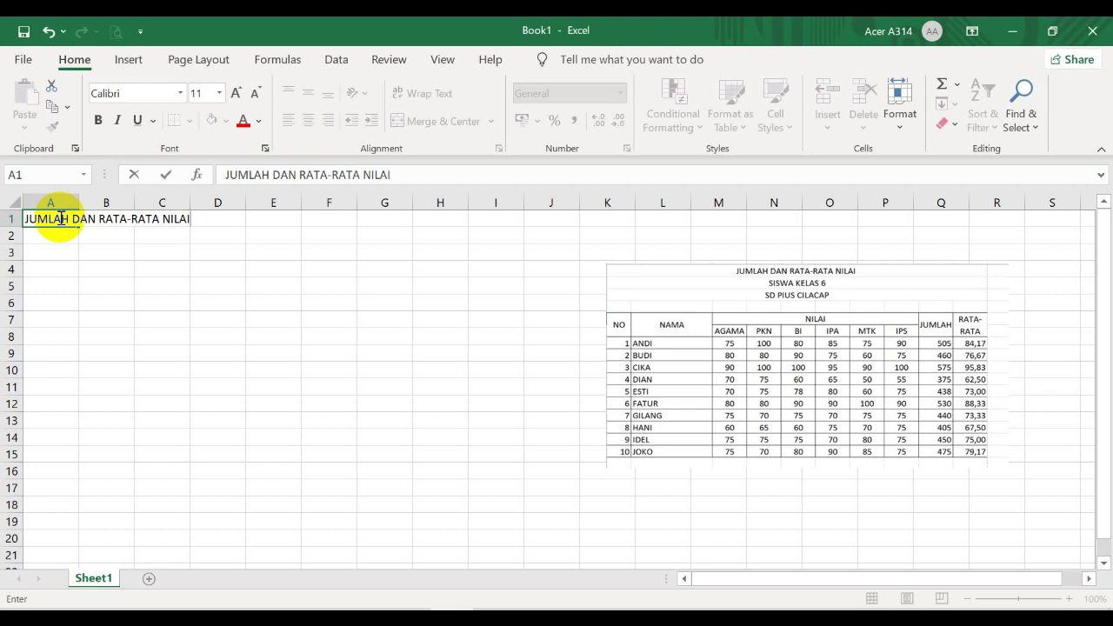
{"action": "type", "text": "A NILAI"}
{"action": "key", "text": "Return"}
{"action": "type", "text": "SISWA KELAS"}
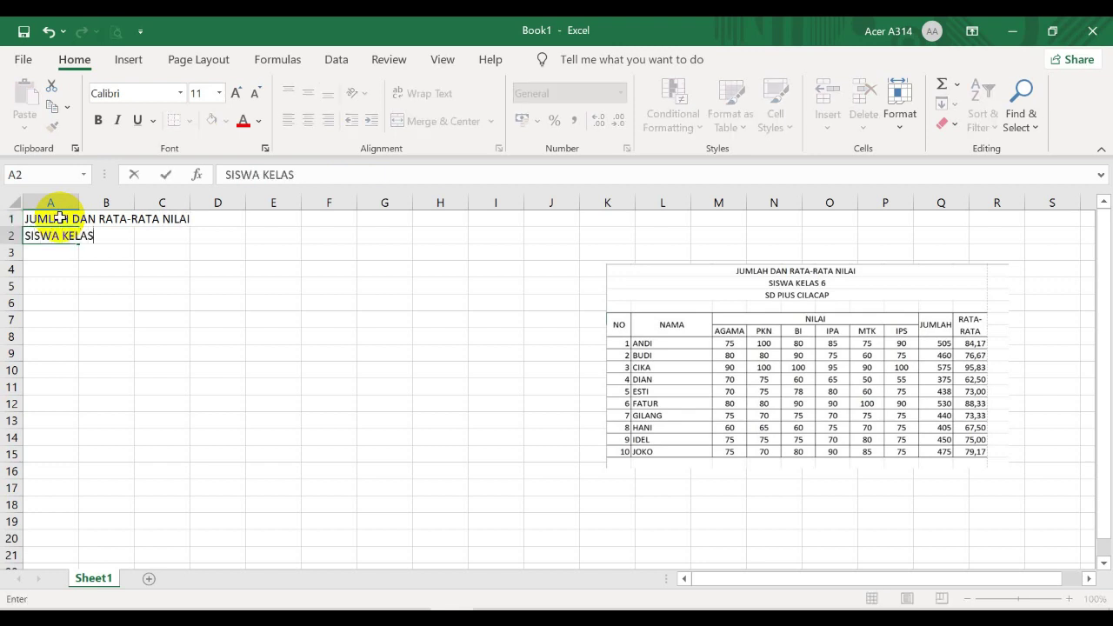
{"action": "type", "text": " 6"}
{"action": "key", "text": "Return"}
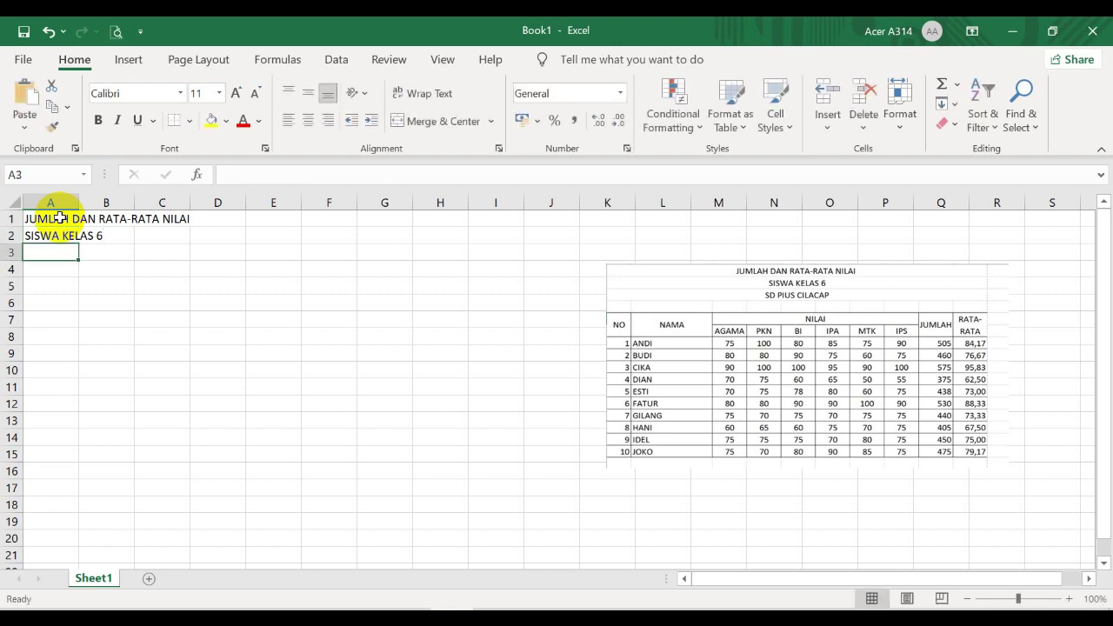
{"action": "type", "text": "SD PIUS CILACAP"}
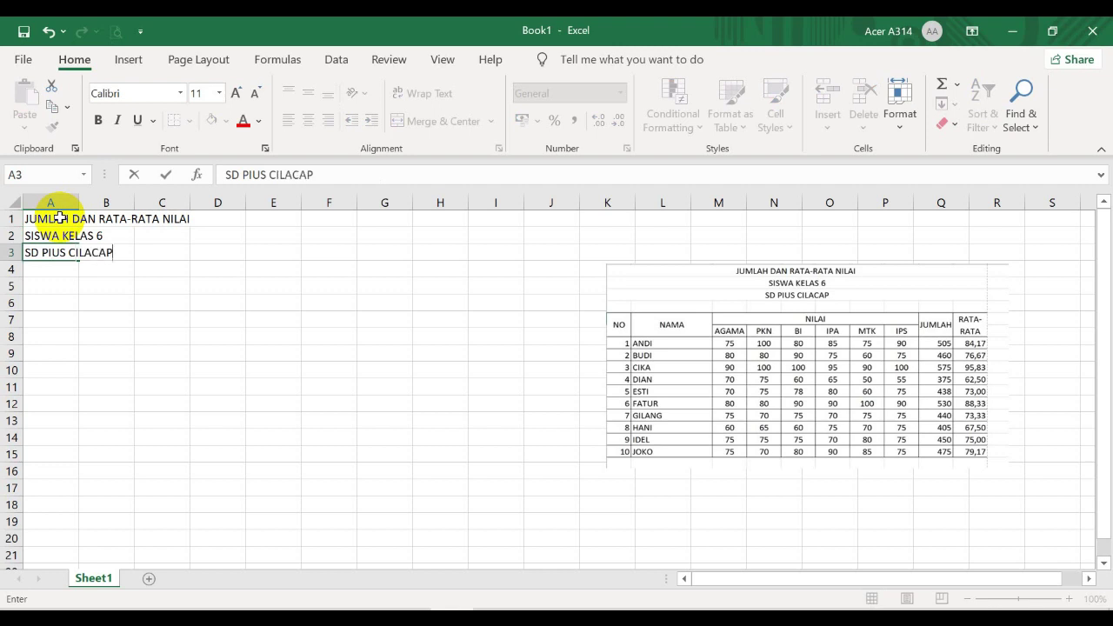
{"action": "key", "text": "Return"}
- Enter the table headings NO, NAMA and NILAI in cells A5 to C5
{"action": "key", "text": "Return"}
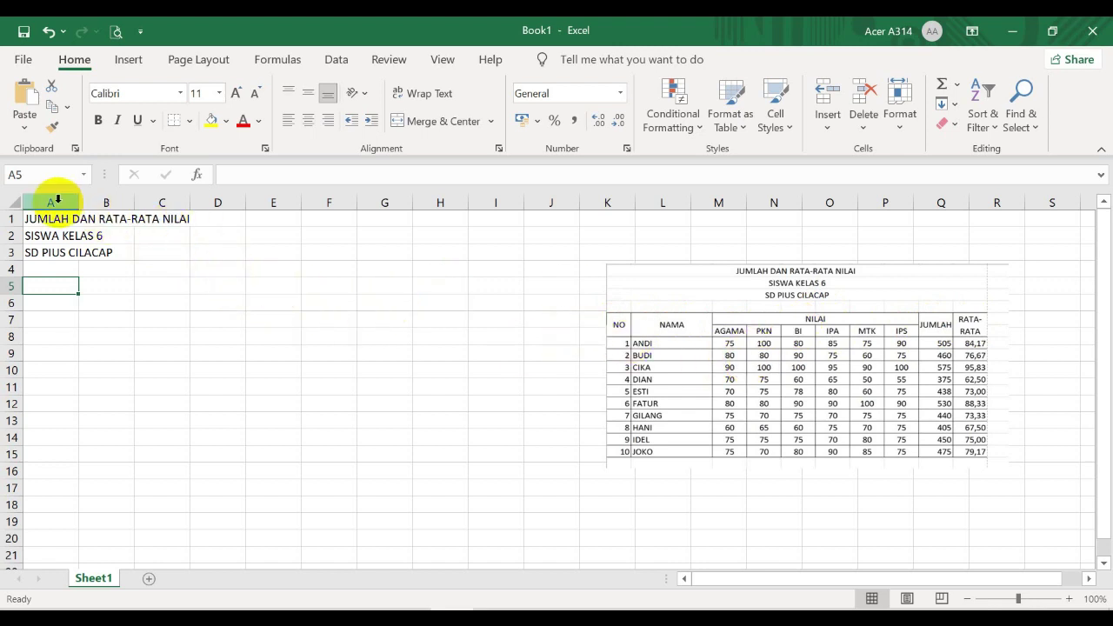
{"action": "type", "text": "NO"}
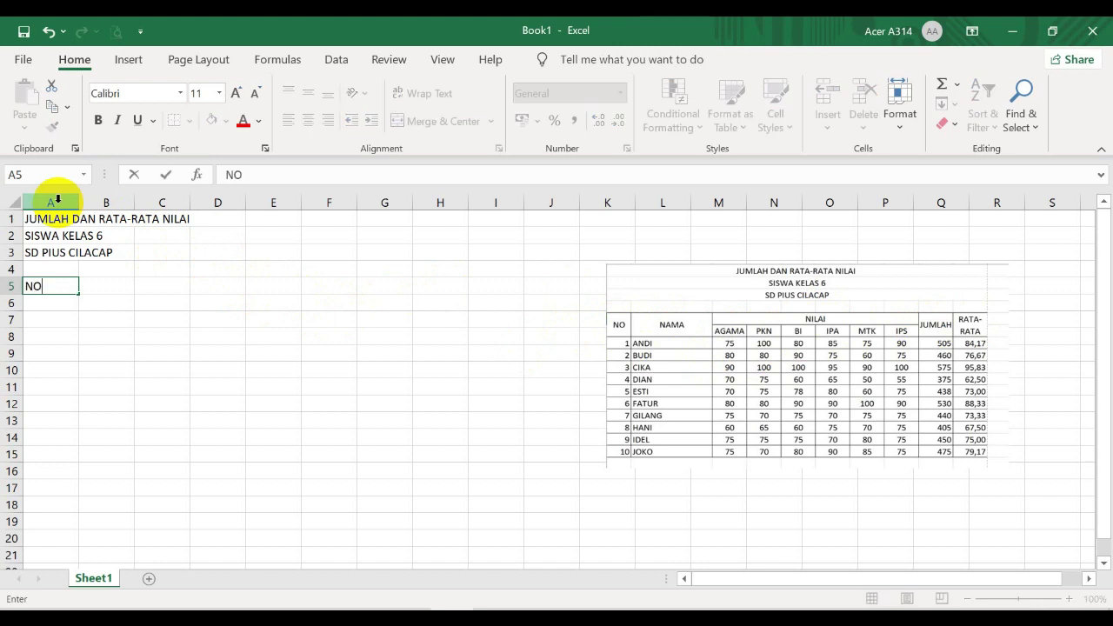
{"action": "key", "text": "Tab"}
{"action": "type", "text": "NAM"}
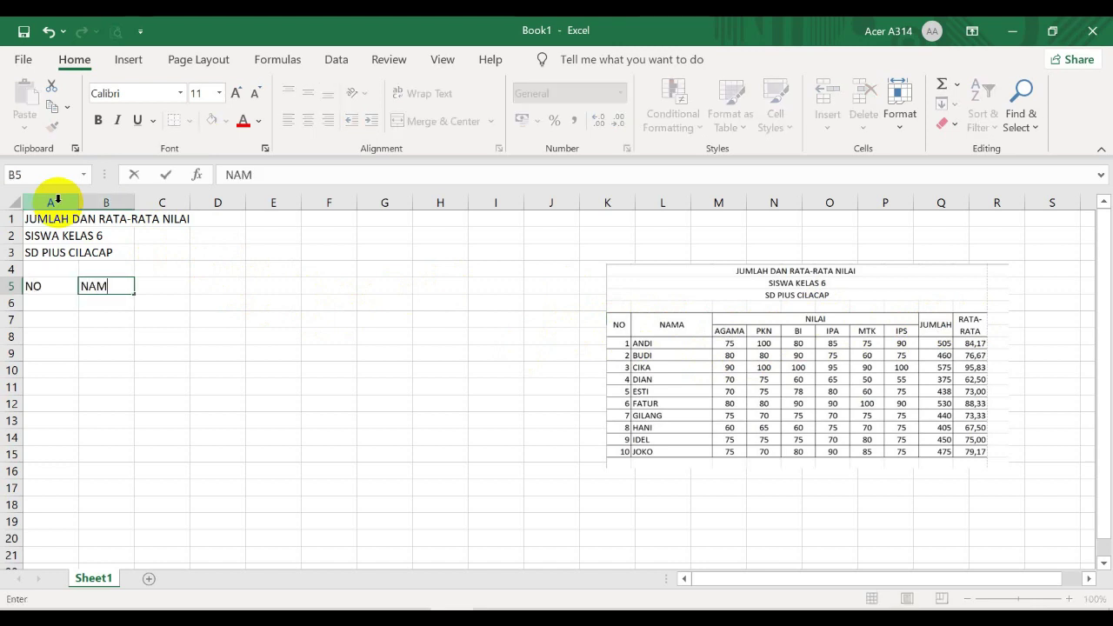
{"action": "key", "text": "Tab"}
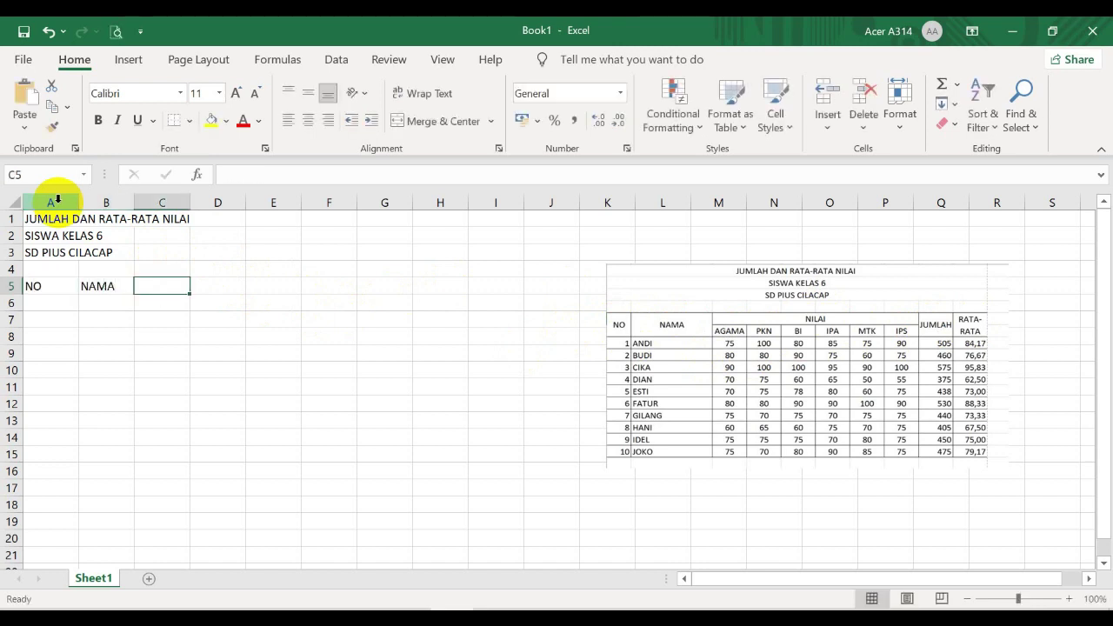
{"action": "type", "text": "NILAI"}
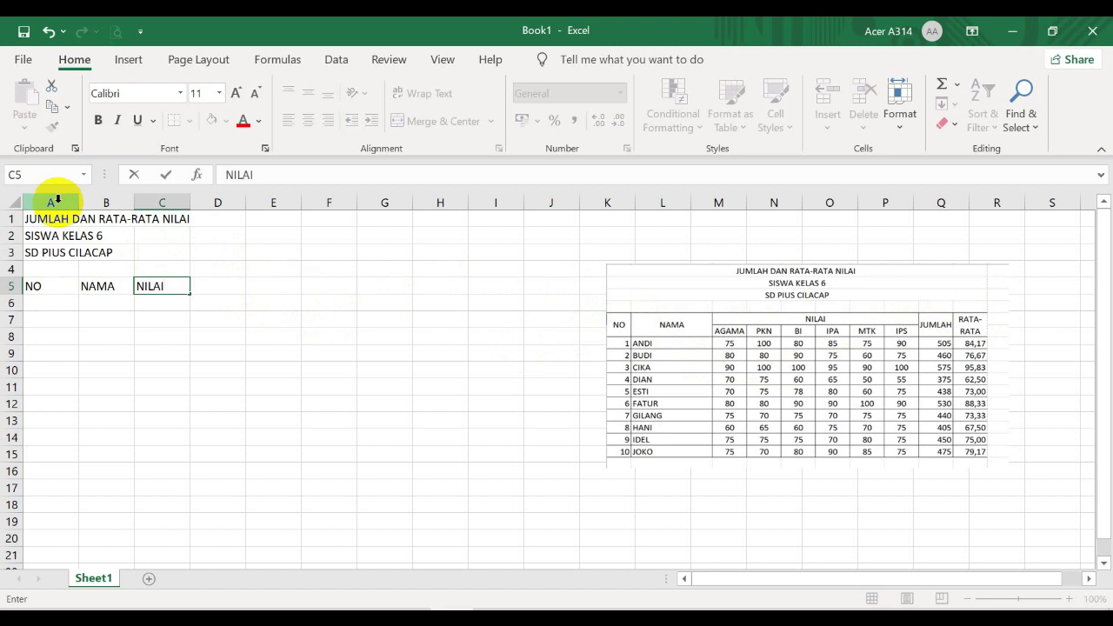
{"action": "key", "text": "Return"}
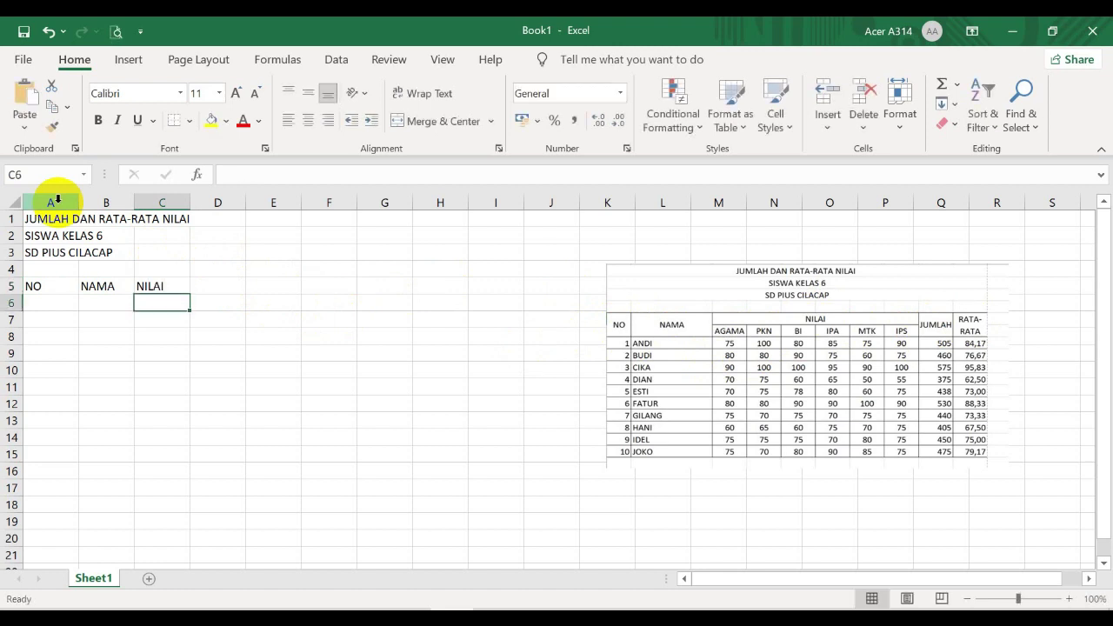
- Enter the subject headings AGAMA, PKN, BI, IPA, MTK and IPS in cells C6 to H6
{"action": "type", "text": "AGAMA"}
{"action": "key", "text": "Tab"}
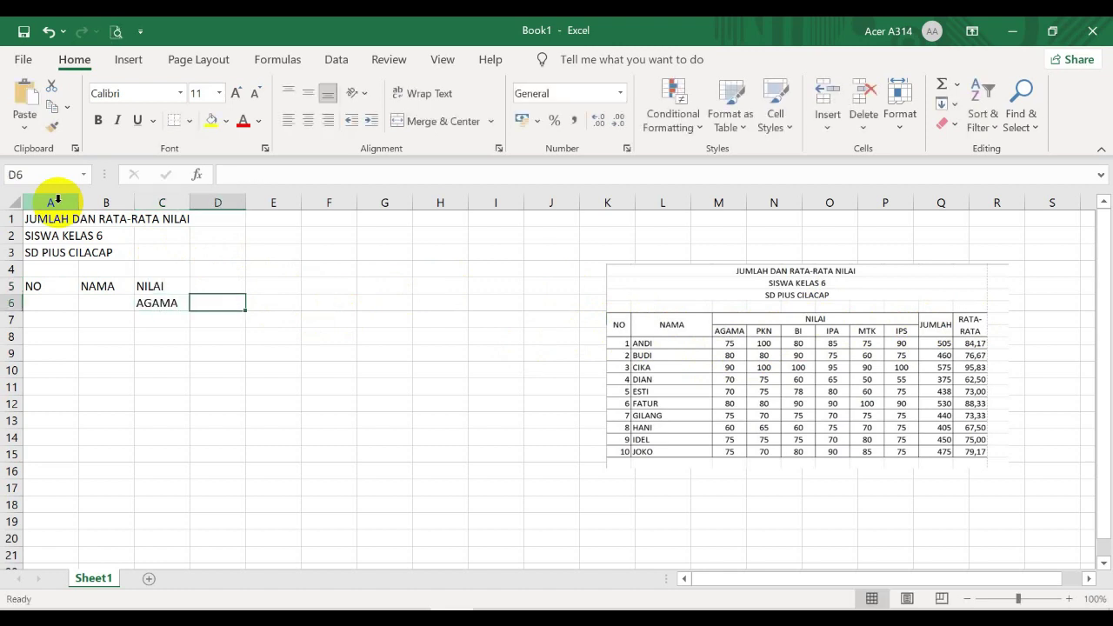
{"action": "type", "text": "PKN"}
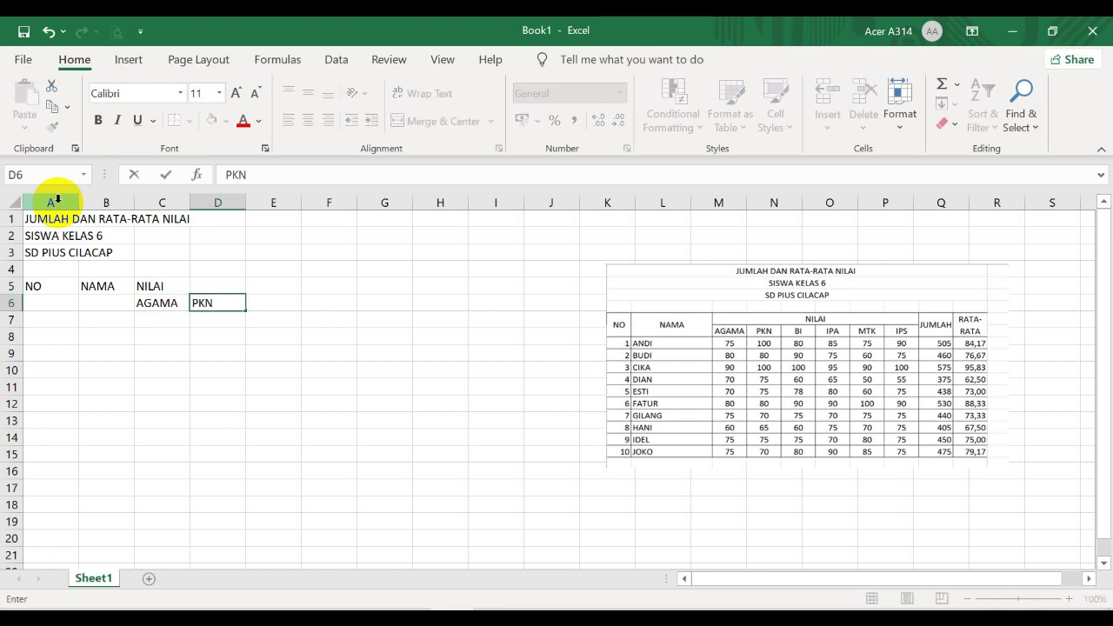
{"action": "key", "text": "Tab"}
{"action": "type", "text": "BI"}
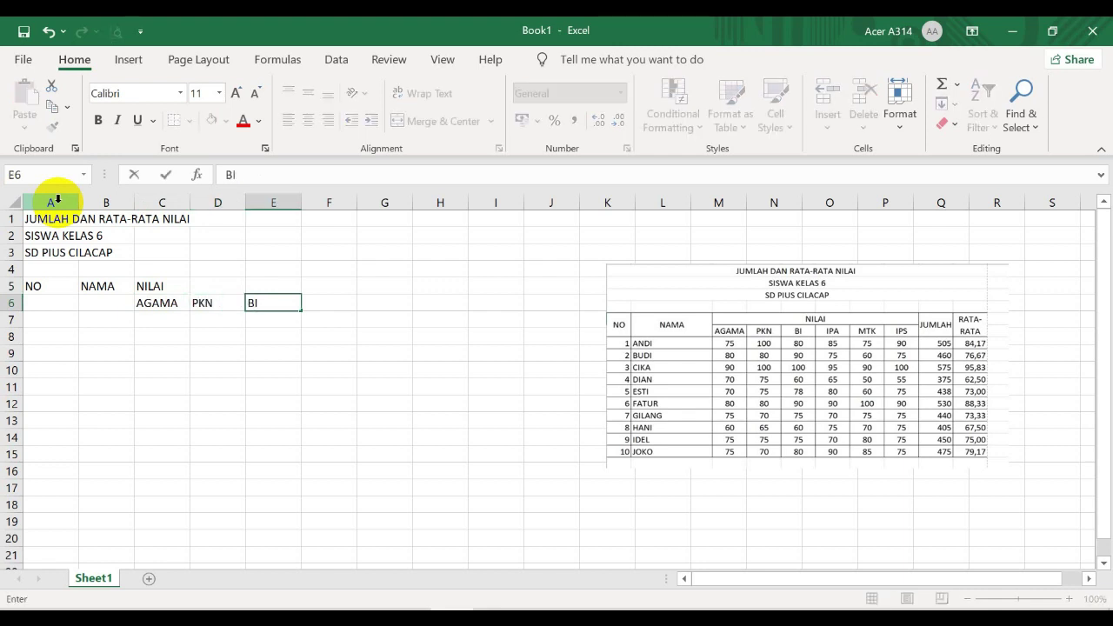
{"action": "key", "text": "Tab"}
{"action": "type", "text": "IP"}
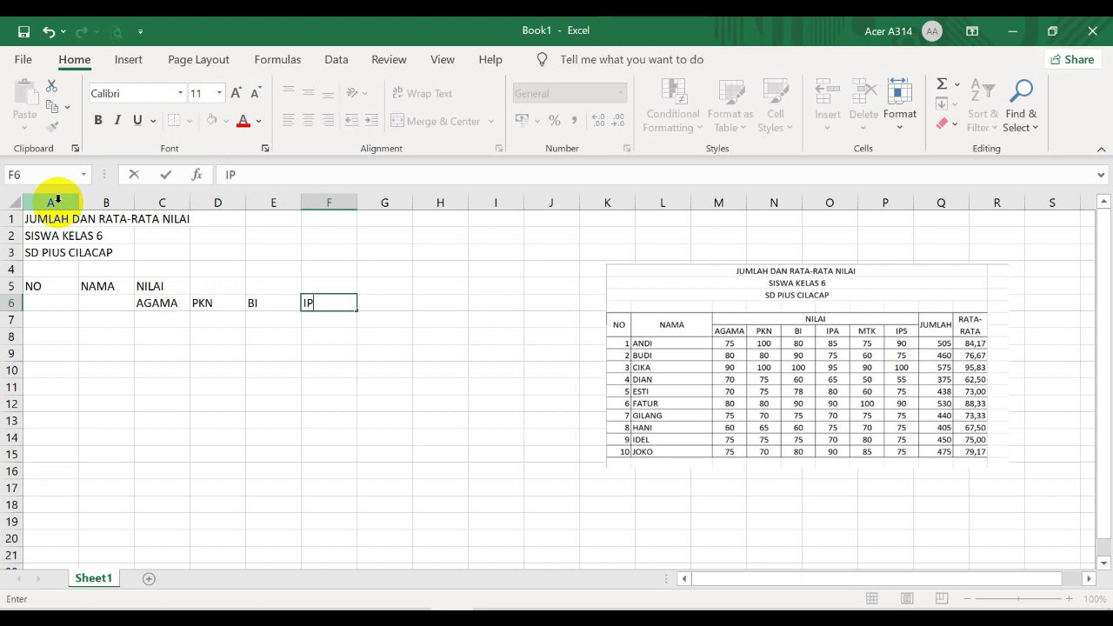
{"action": "type", "text": "A"}
{"action": "key", "text": "Tab"}
{"action": "type", "text": "M"}
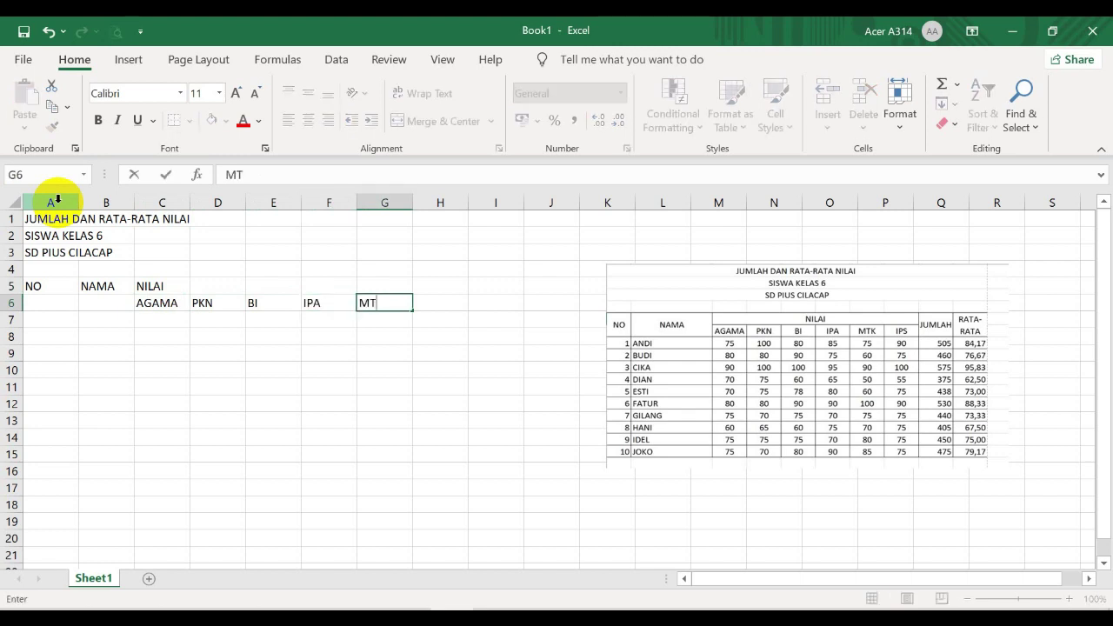
{"action": "type", "text": "TK"}
{"action": "key", "text": "Tab"}
{"action": "type", "text": "I"}
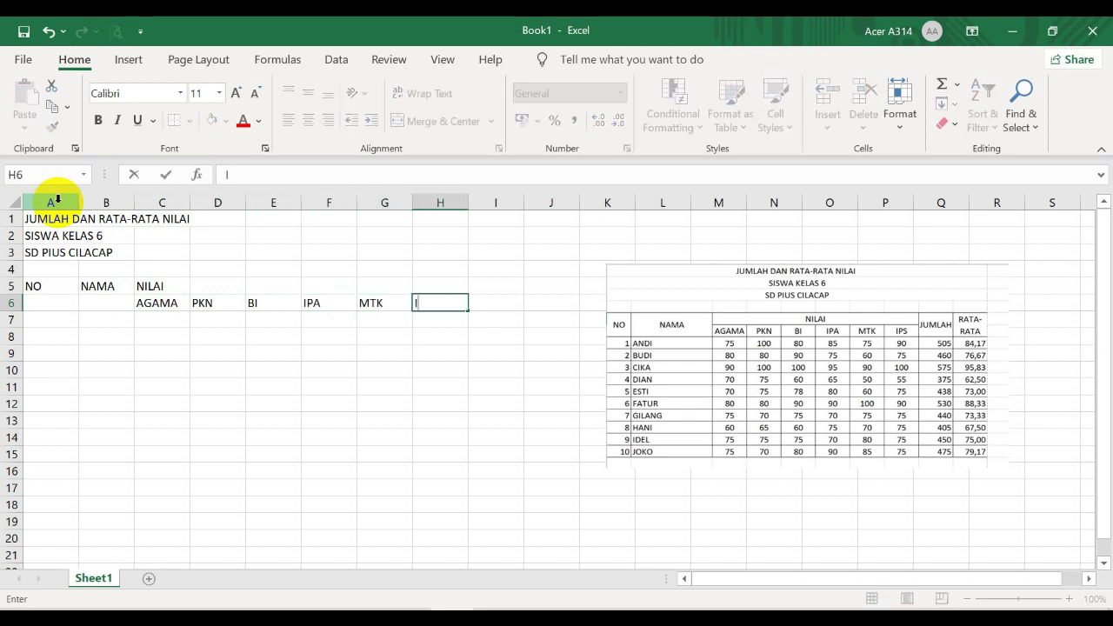
{"action": "type", "text": "PS"}
{"action": "key", "text": "Tab"}
- Enter the headings JUMLAH in I5 and RATA-RATA in J5
{"action": "key", "text": "Up"}
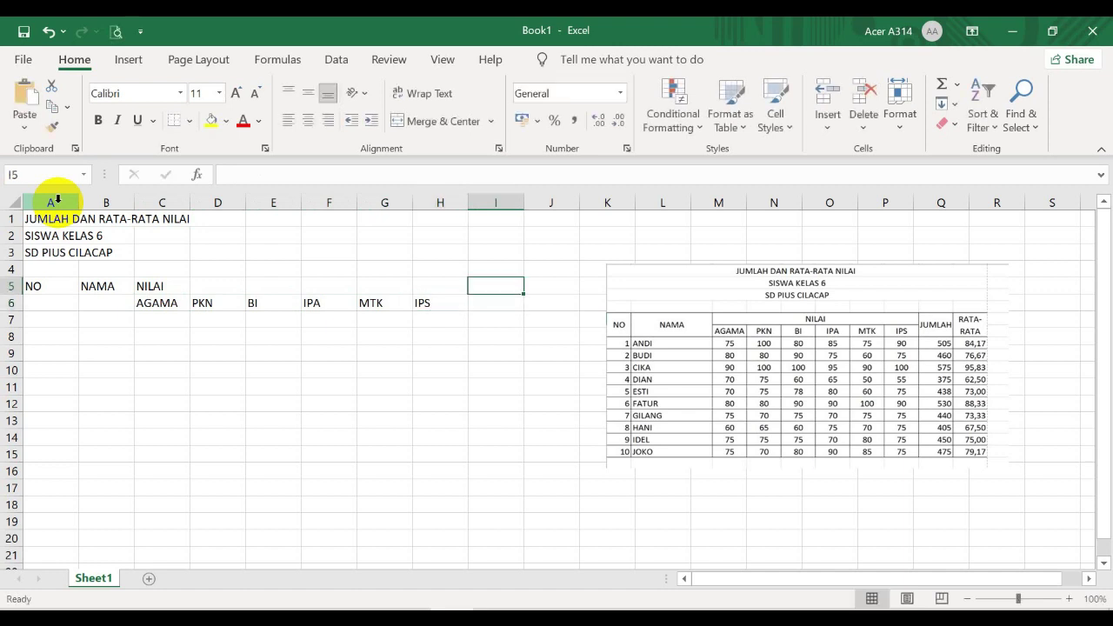
{"action": "type", "text": "JUMLAH"}
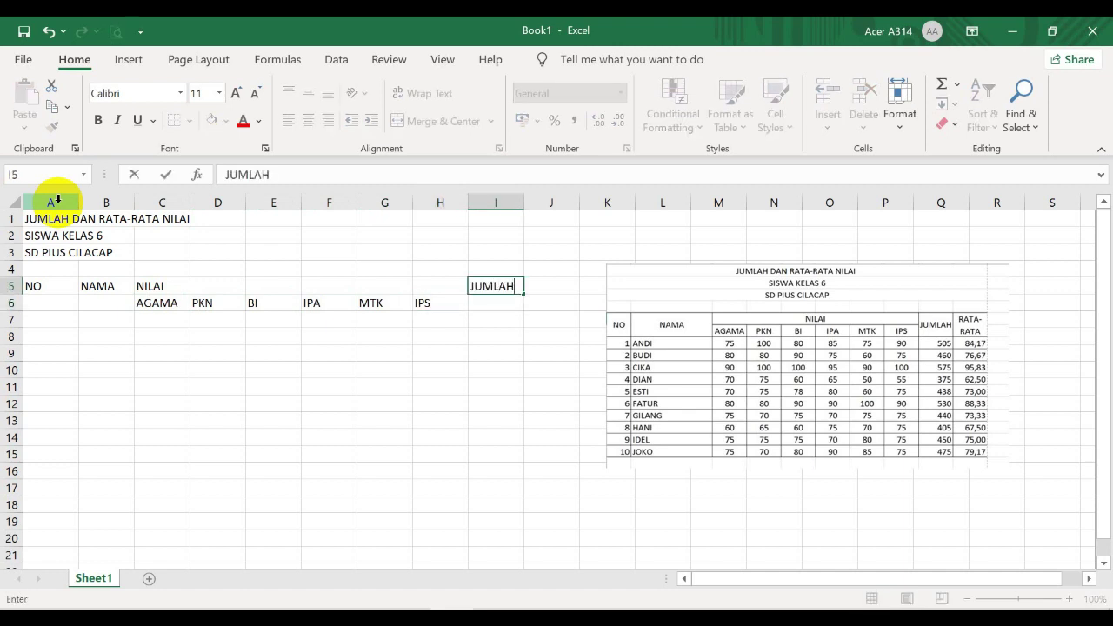
{"action": "key", "text": "Tab"}
{"action": "type", "text": "RAT"}
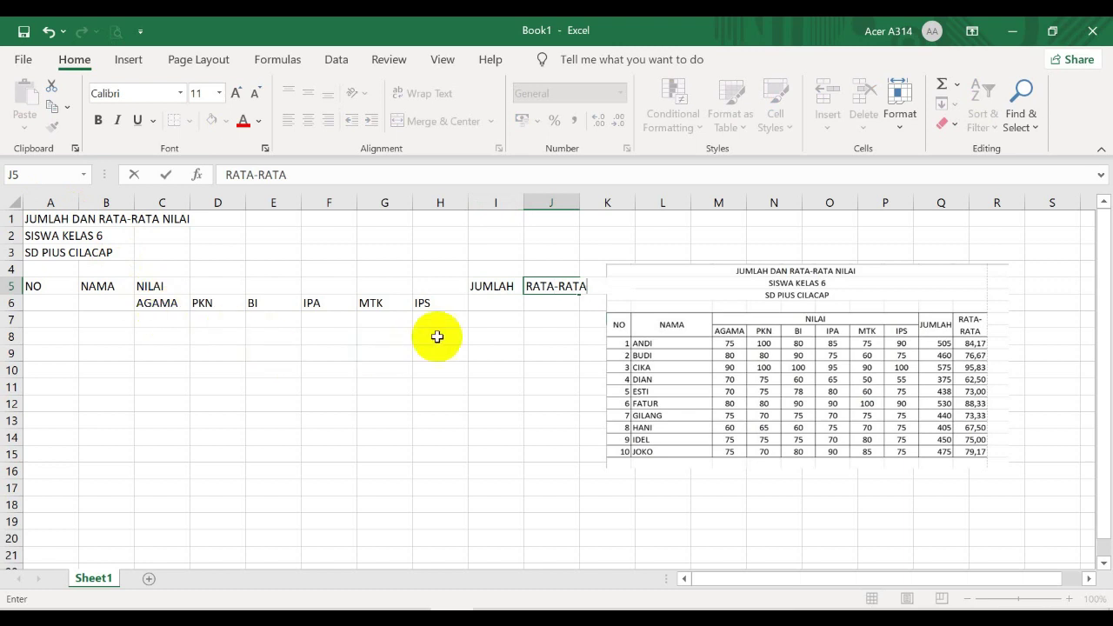
- Number the student rows 1 to 10 in cells A7 to A16 and narrow column A to suit the short numbers
{"action": "left_click", "coordinate": [50, 322]}
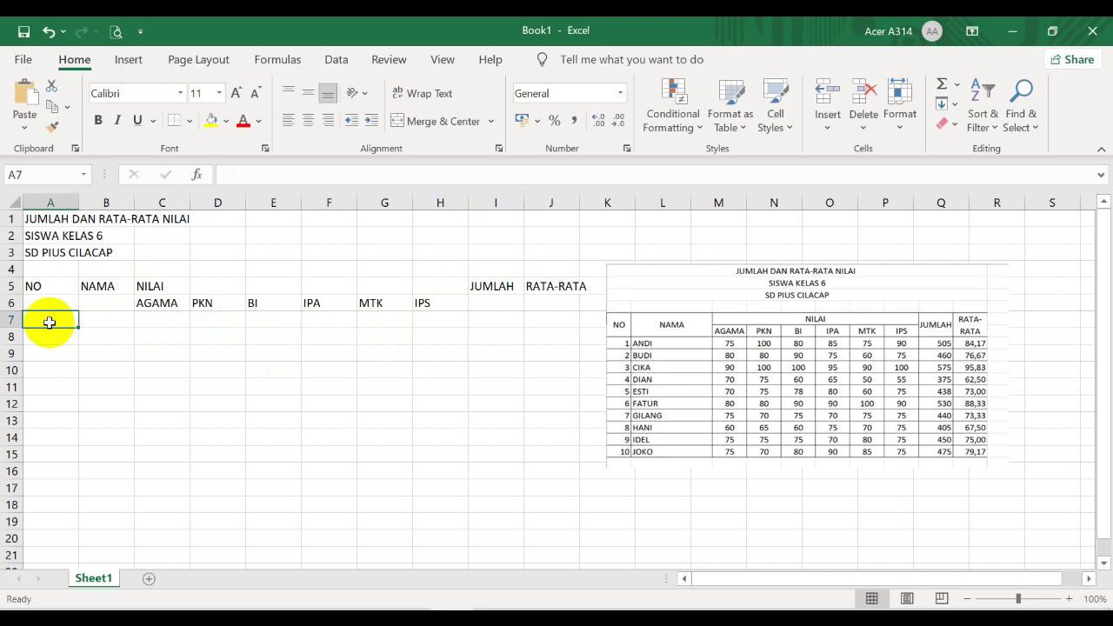
{"action": "type", "text": "1"}
{"action": "key", "text": "Return"}
{"action": "type", "text": "2"}
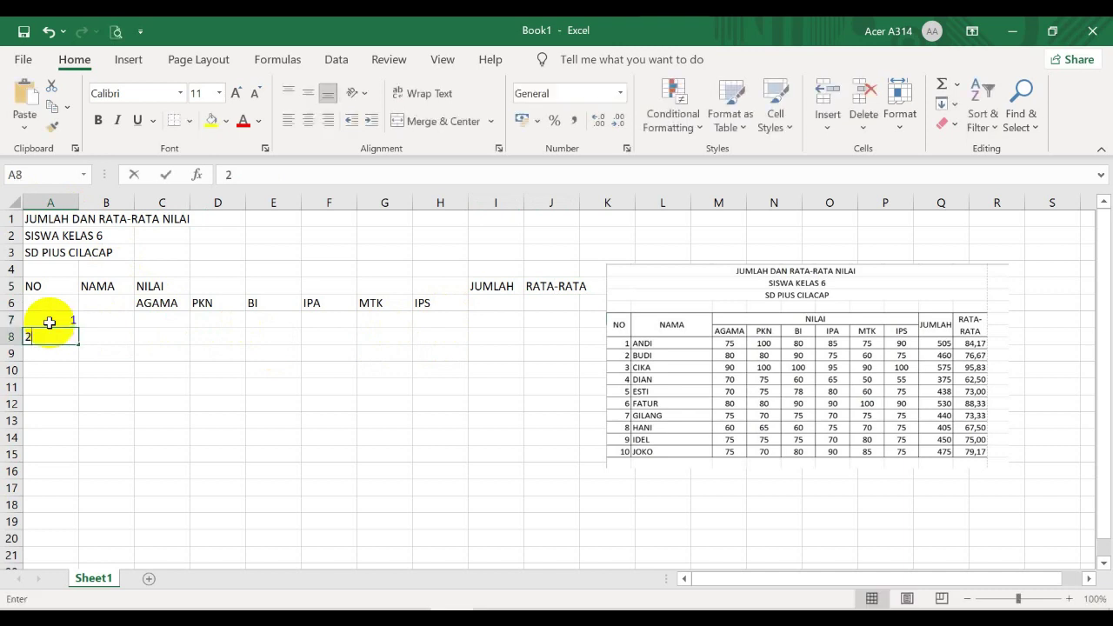
{"action": "key", "text": "Return"}
{"action": "type", "text": "3"}
{"action": "key", "text": "Return"}
{"action": "type", "text": "4 5"}
{"action": "key", "text": "Return"}
{"action": "type", "text": "6"}
{"action": "key", "text": "Return"}
{"action": "type", "text": "7"}
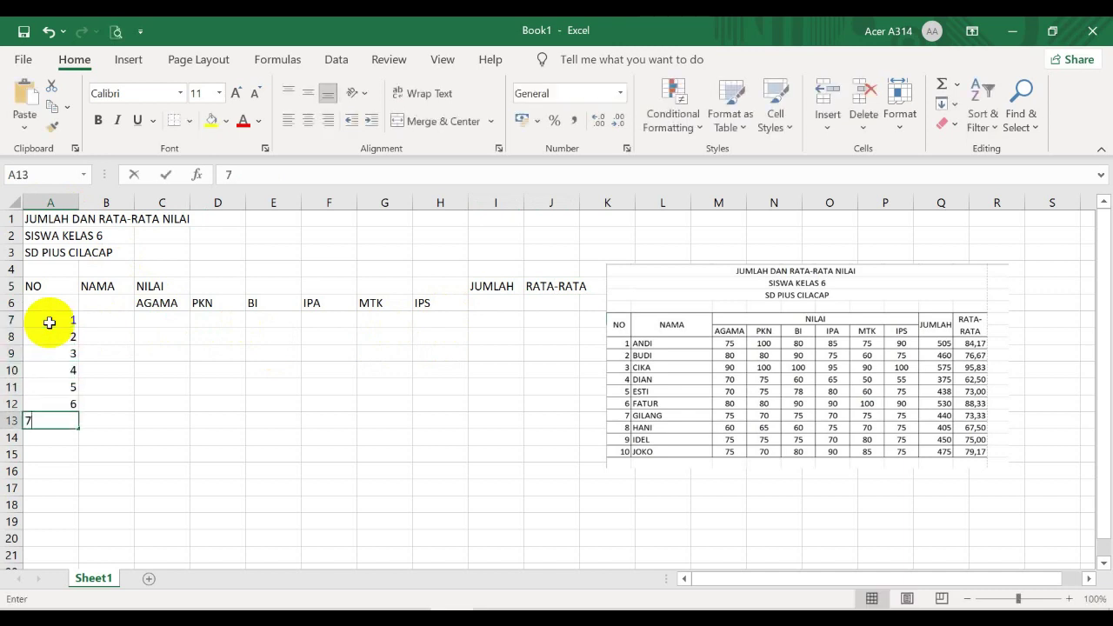
{"action": "key", "text": "Return"}
{"action": "type", "text": "8"}
{"action": "key", "text": "Return"}
{"action": "type", "text": "9"}
{"action": "key", "text": "Return"}
{"action": "type", "text": "10"}
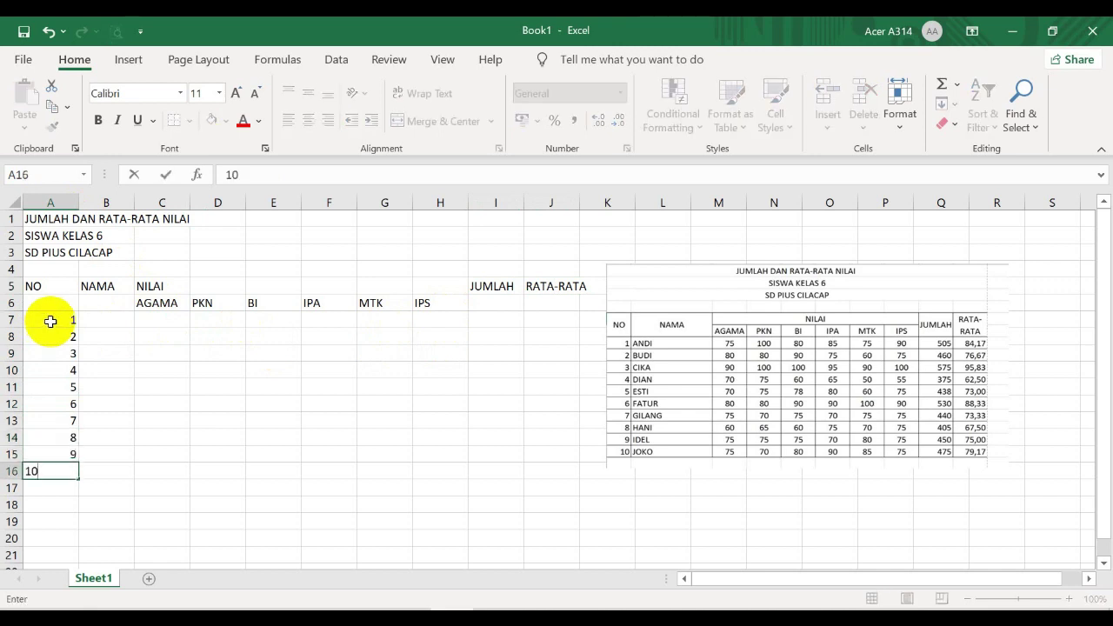
{"action": "left_click", "coordinate": [101, 352]}
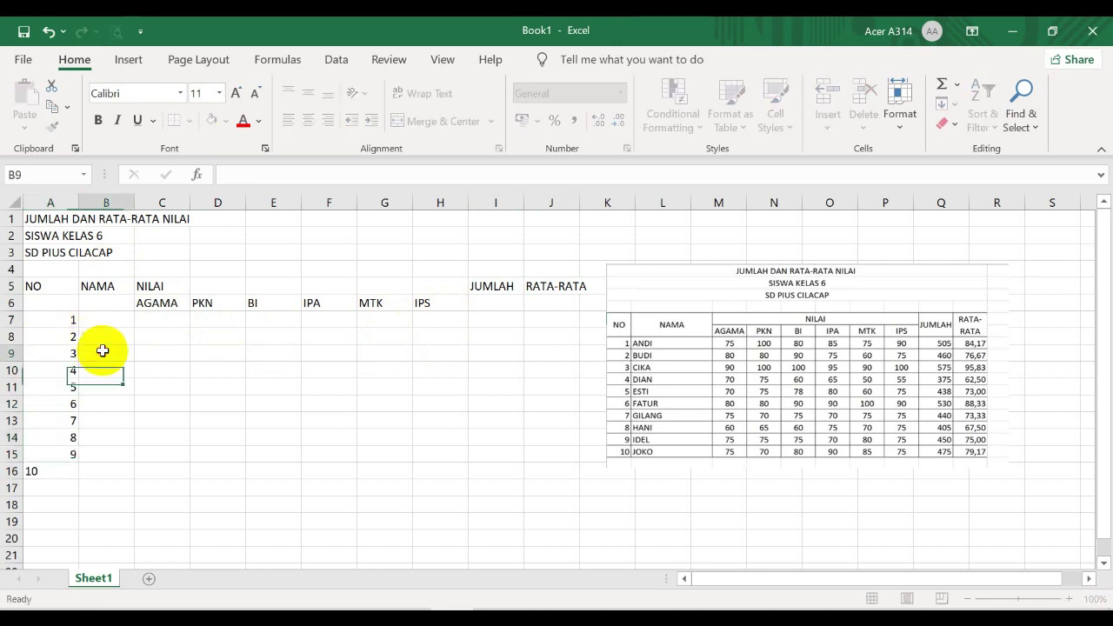
{"action": "left_click_drag", "start_coordinate": [80, 201], "coordinate": [55, 201]}
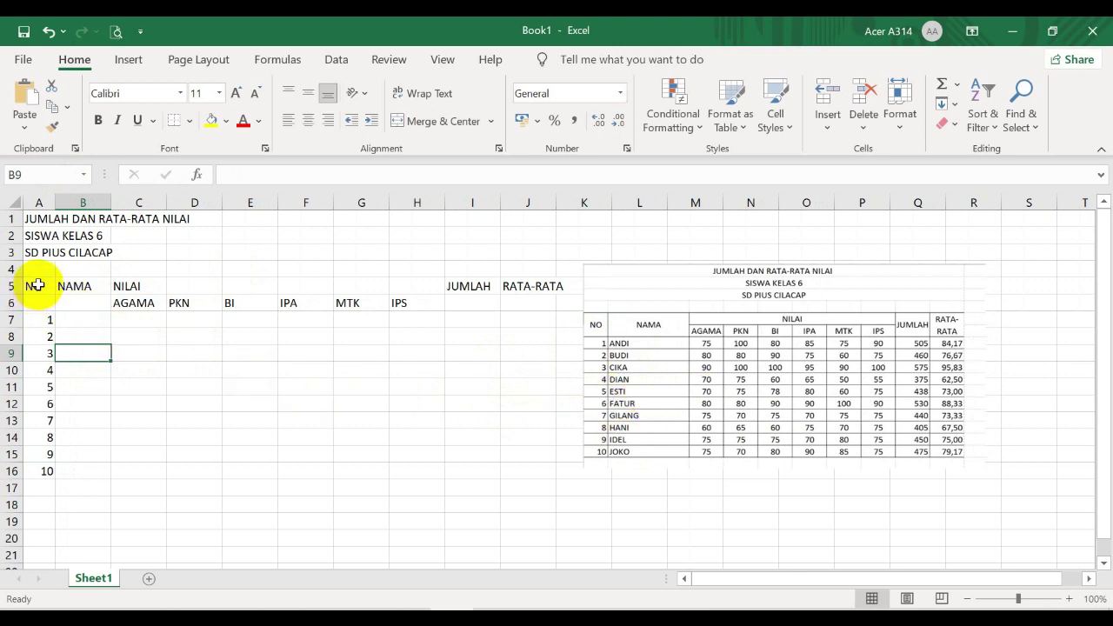
- Apply All Borders to the table range A5:J16
{"action": "left_click_drag", "start_coordinate": [39, 284], "coordinate": [547, 467]}
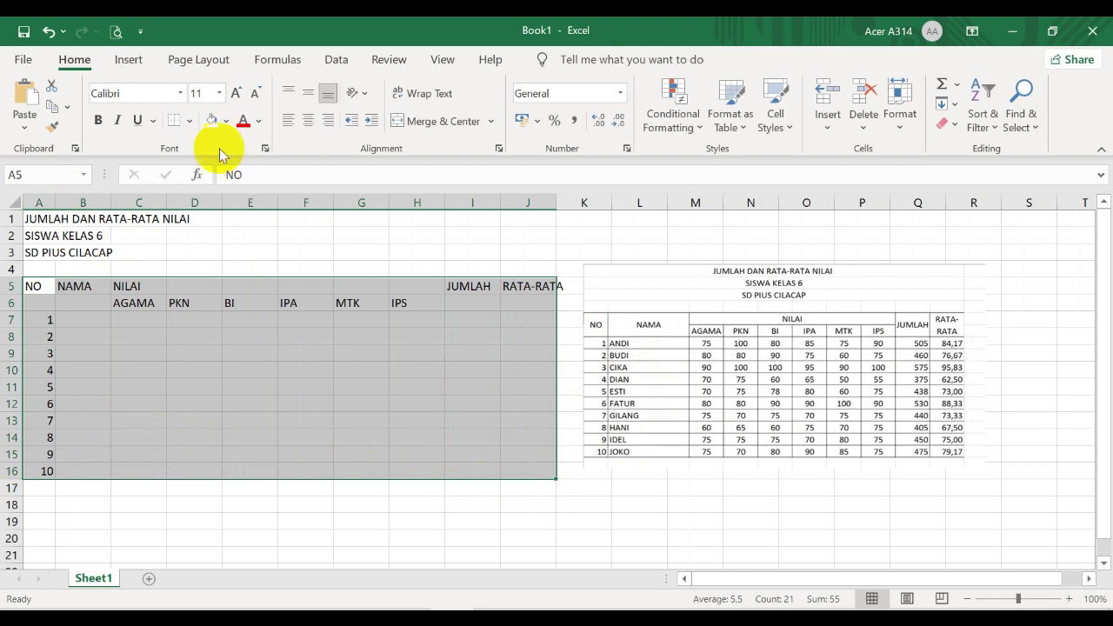
{"action": "left_click", "coordinate": [190, 121]}
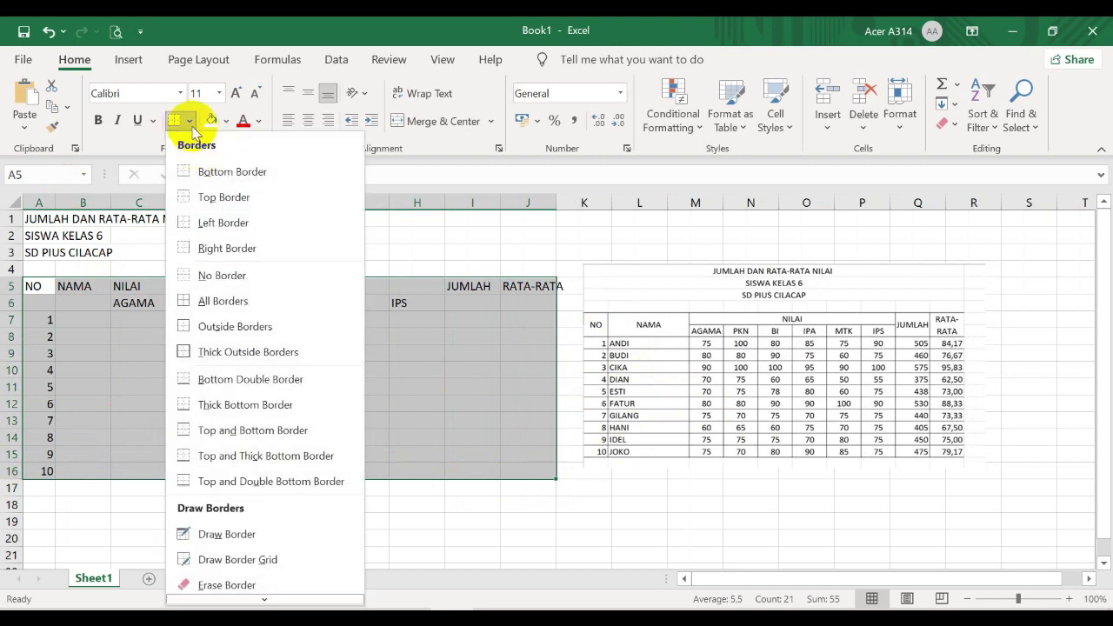
{"action": "left_click", "coordinate": [233, 301]}
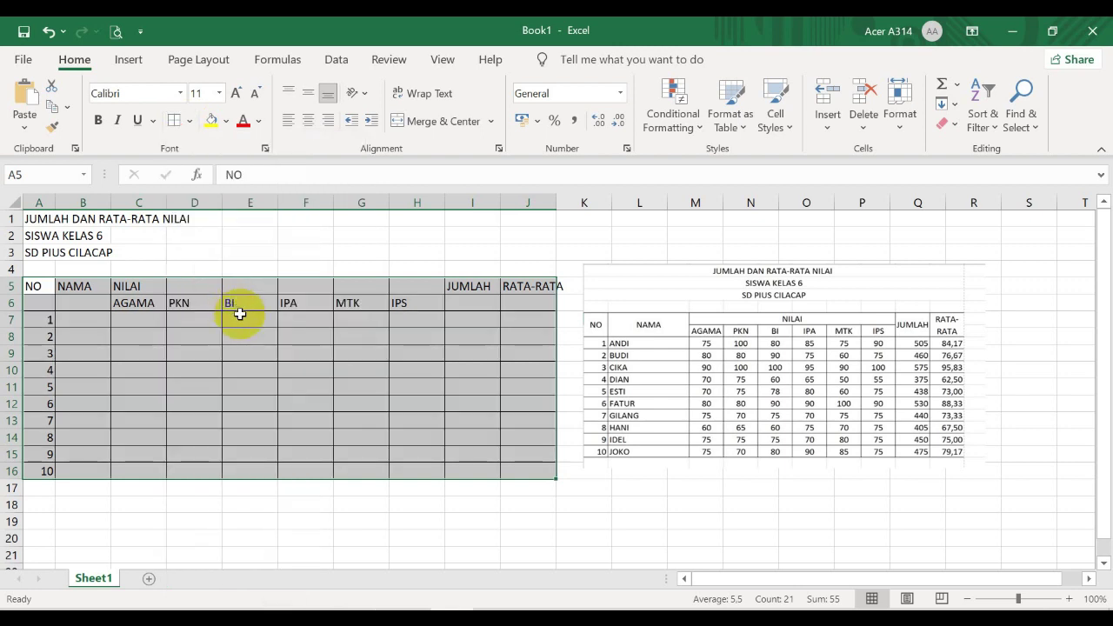
{"action": "left_click", "coordinate": [216, 350]}
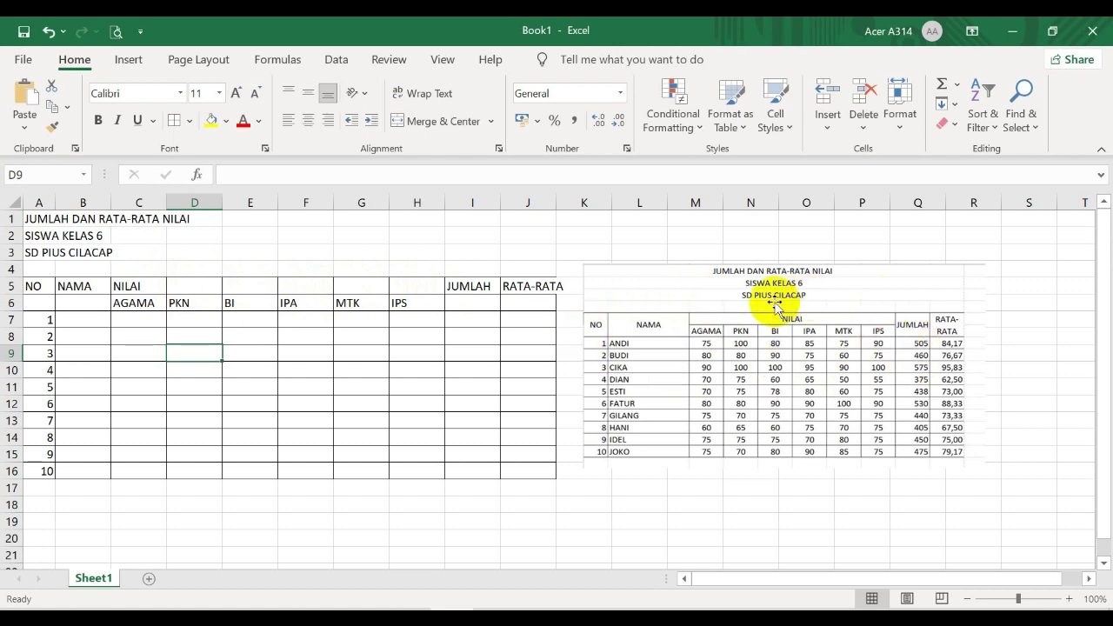
- Merge and center the NO heading across A5:A6 and align it vertically to the middle
{"action": "left_click", "coordinate": [46, 287]}
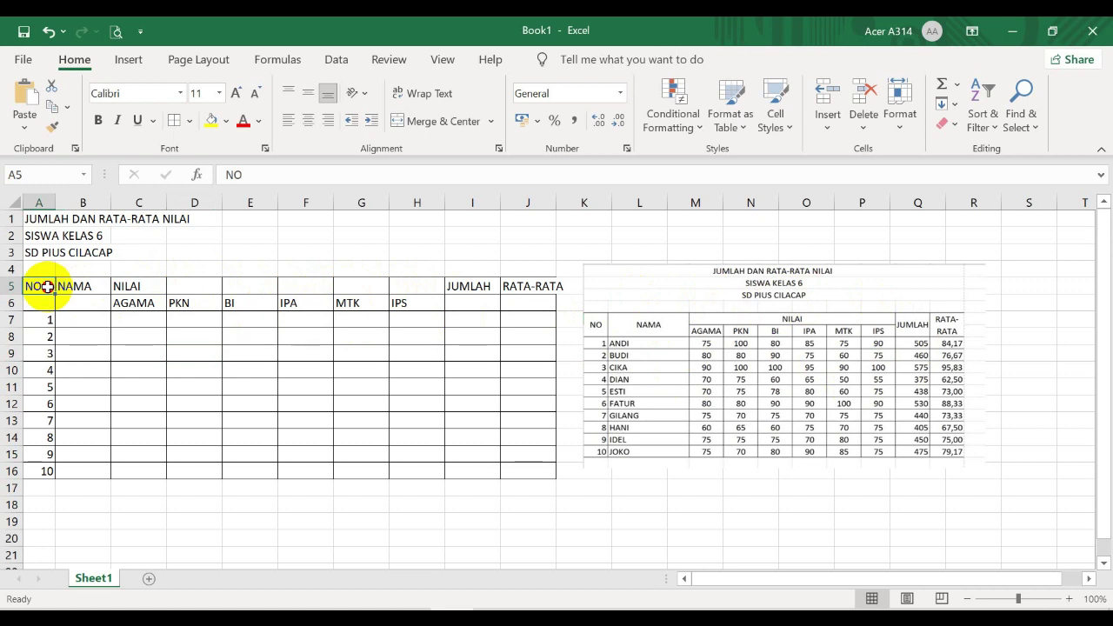
{"action": "left_click_drag", "start_coordinate": [46, 287], "coordinate": [77, 299]}
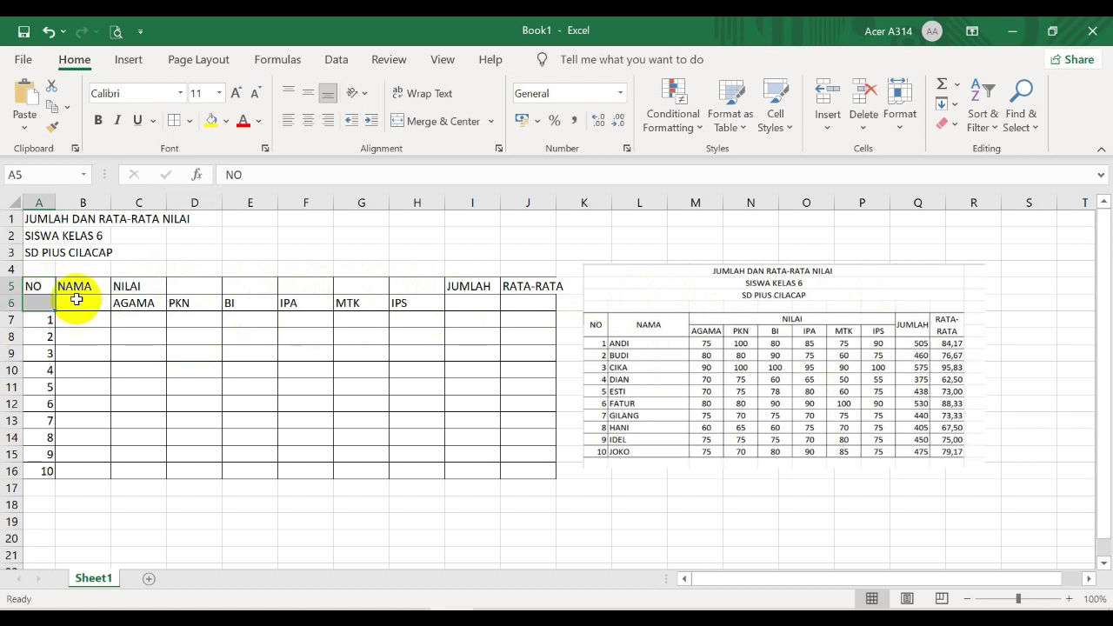
{"action": "left_click", "coordinate": [440, 124]}
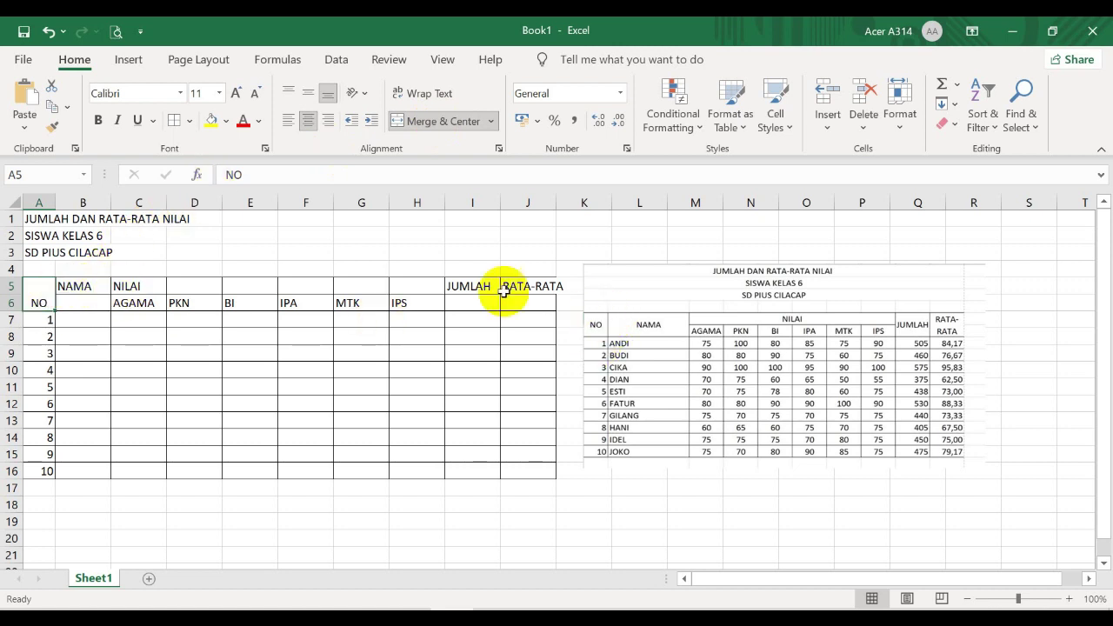
{"action": "left_click", "coordinate": [309, 95]}
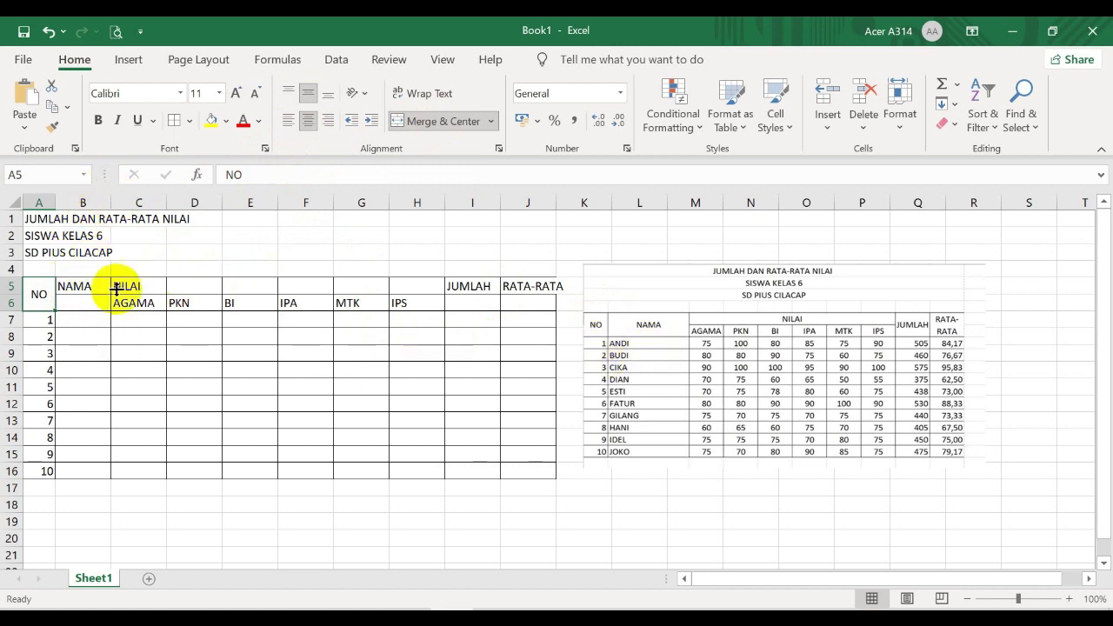
- Widen column B, then merge and center the NAMA heading across B5:B6 with middle vertical alignment
{"action": "left_click_drag", "start_coordinate": [111, 203], "coordinate": [149, 206]}
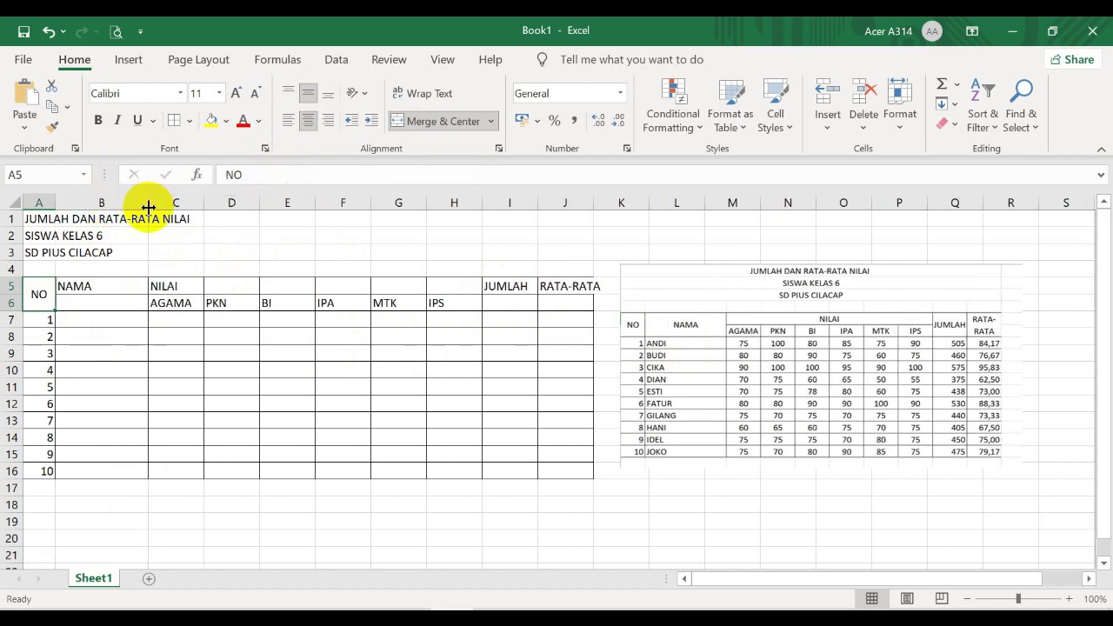
{"action": "left_click", "coordinate": [120, 287]}
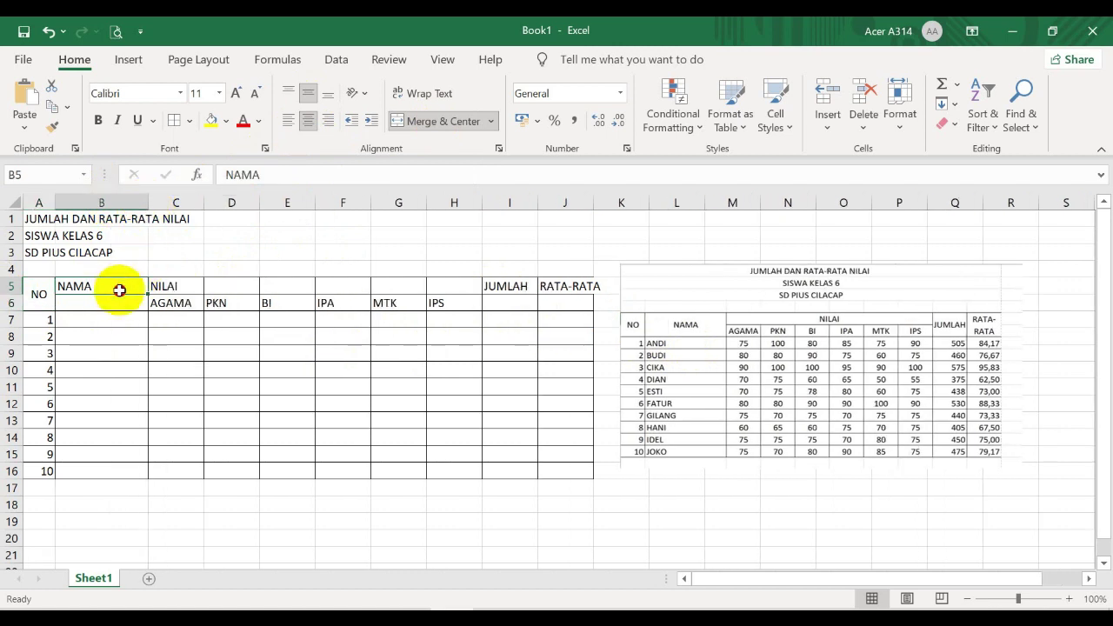
{"action": "left_click_drag", "start_coordinate": [119, 289], "coordinate": [119, 303]}
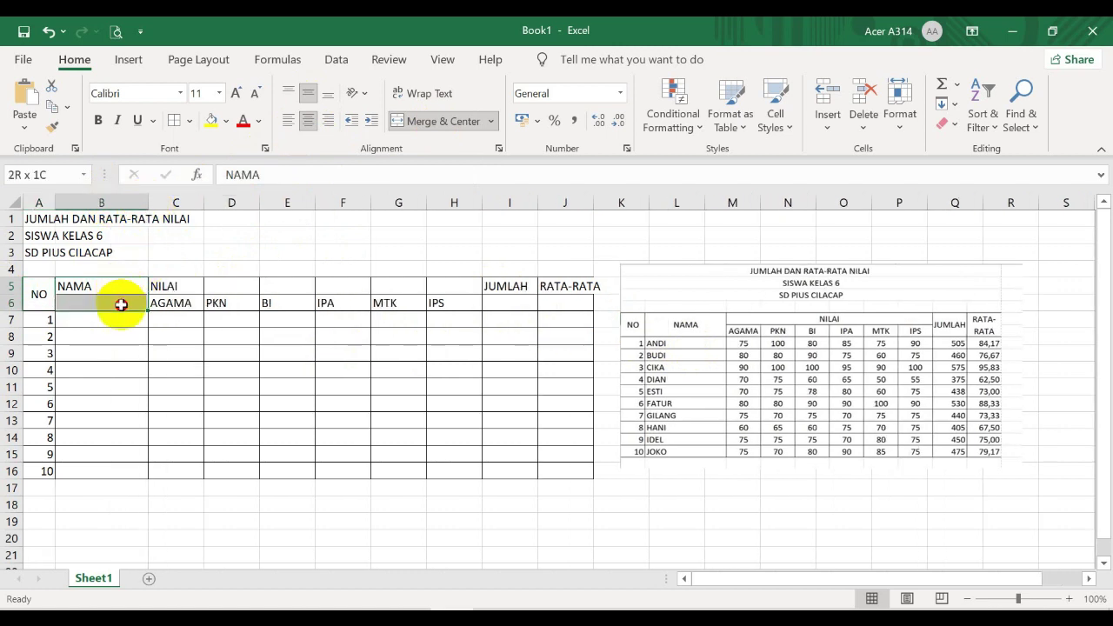
{"action": "left_click", "coordinate": [432, 125]}
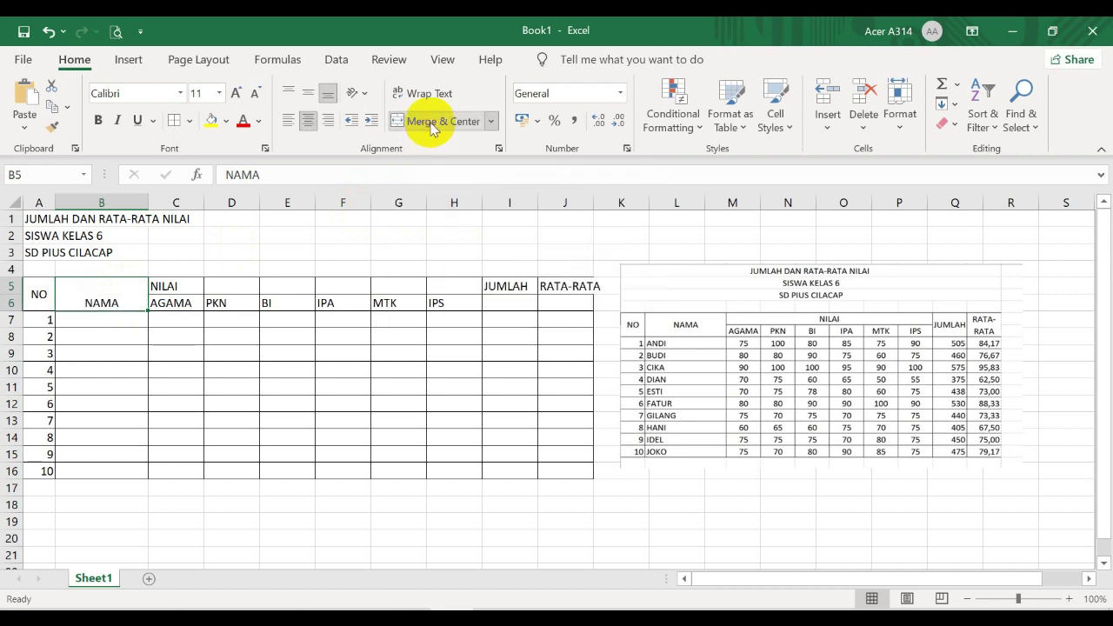
{"action": "left_click", "coordinate": [310, 96]}
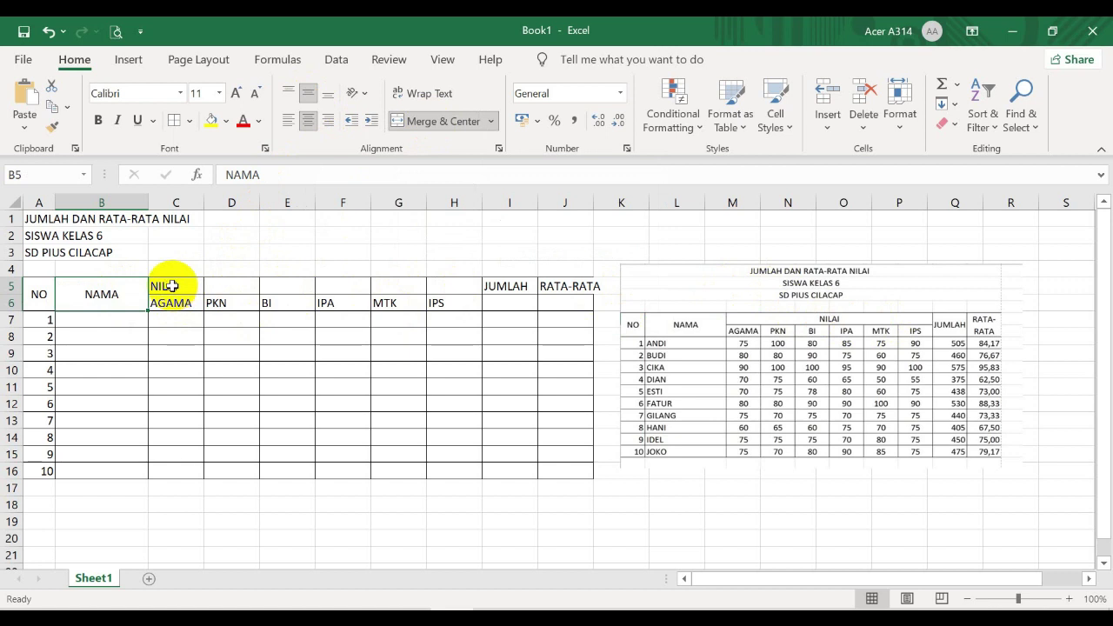
- Merge and center the NILAI heading across C5:H5 and center the subject headings in C6:H6
{"action": "left_click_drag", "start_coordinate": [170, 286], "coordinate": [465, 290]}
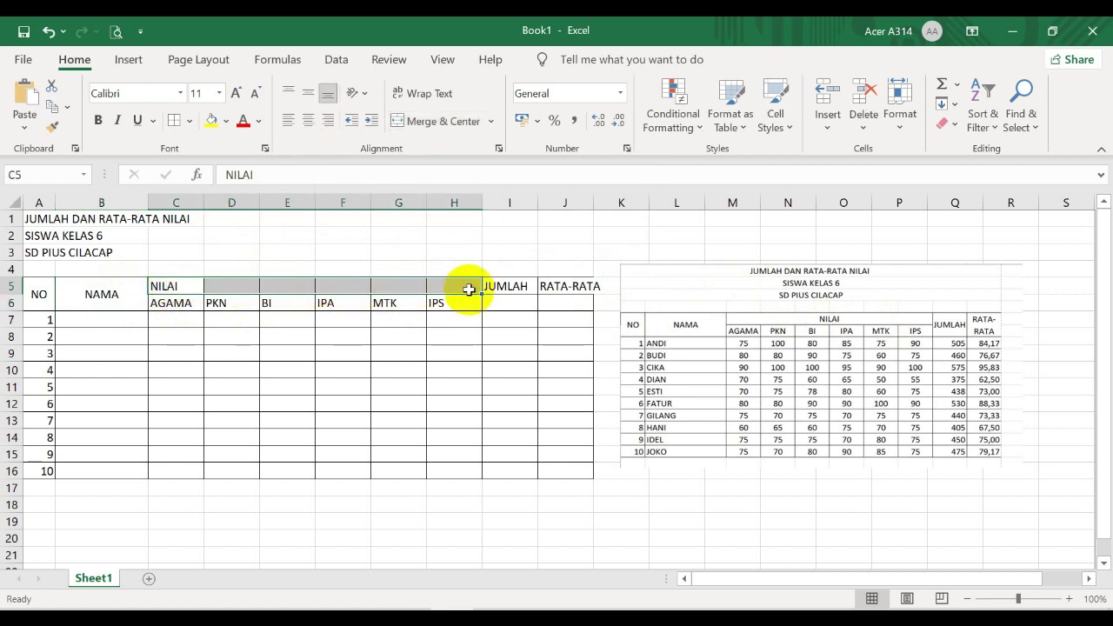
{"action": "left_click", "coordinate": [439, 127]}
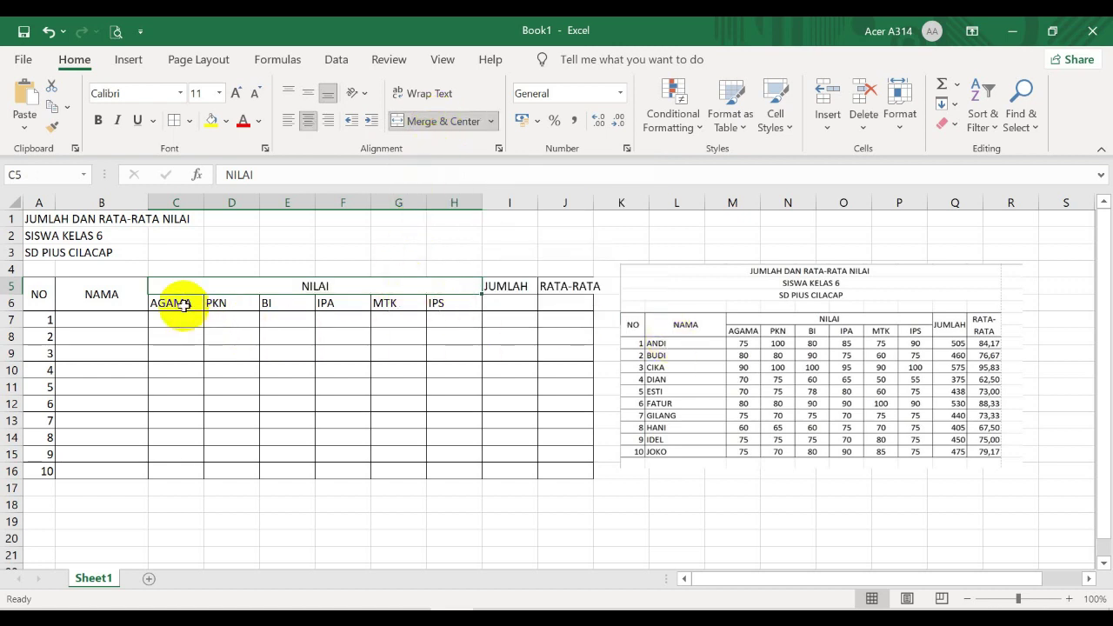
{"action": "left_click_drag", "start_coordinate": [167, 304], "coordinate": [436, 301]}
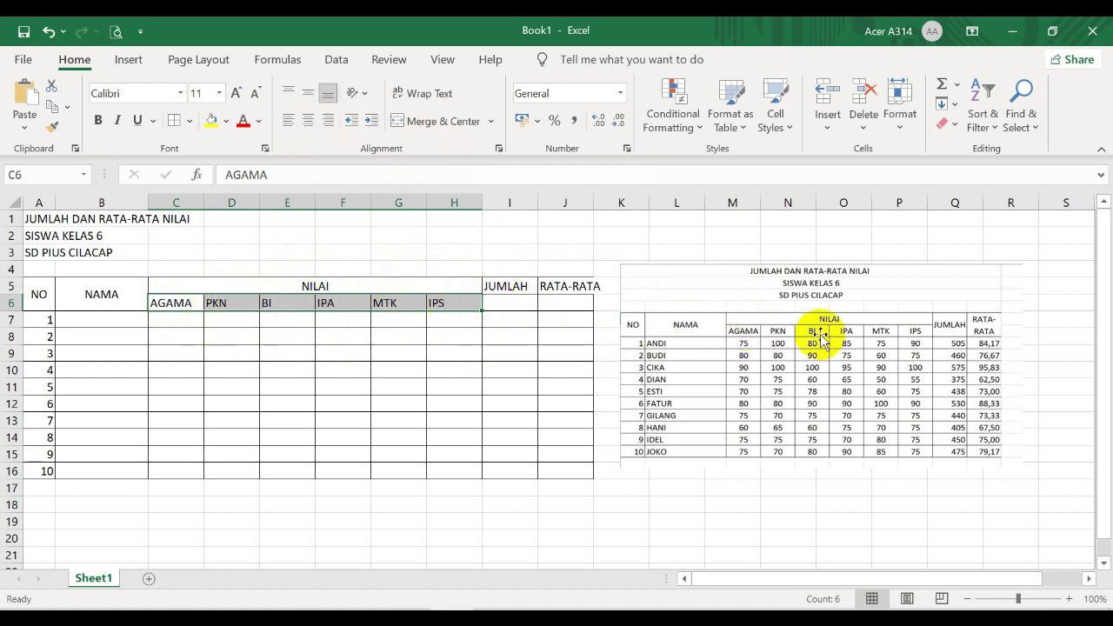
{"action": "left_click", "coordinate": [309, 127]}
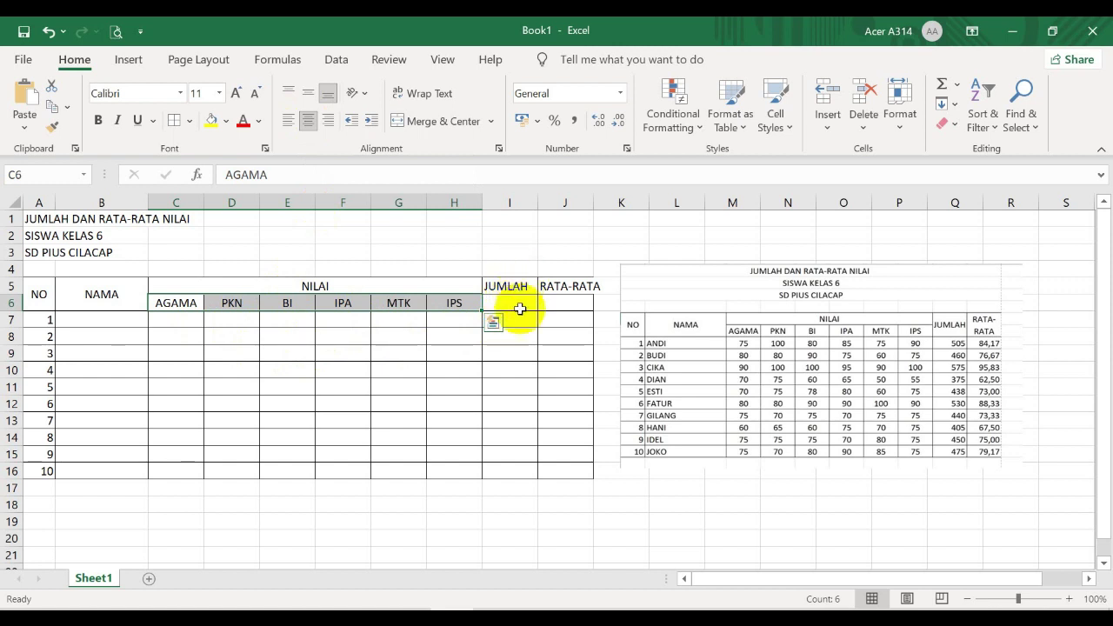
- Merge and center the JUMLAH heading across I5:I6 and align it vertically to the middle
{"action": "left_click", "coordinate": [508, 285]}
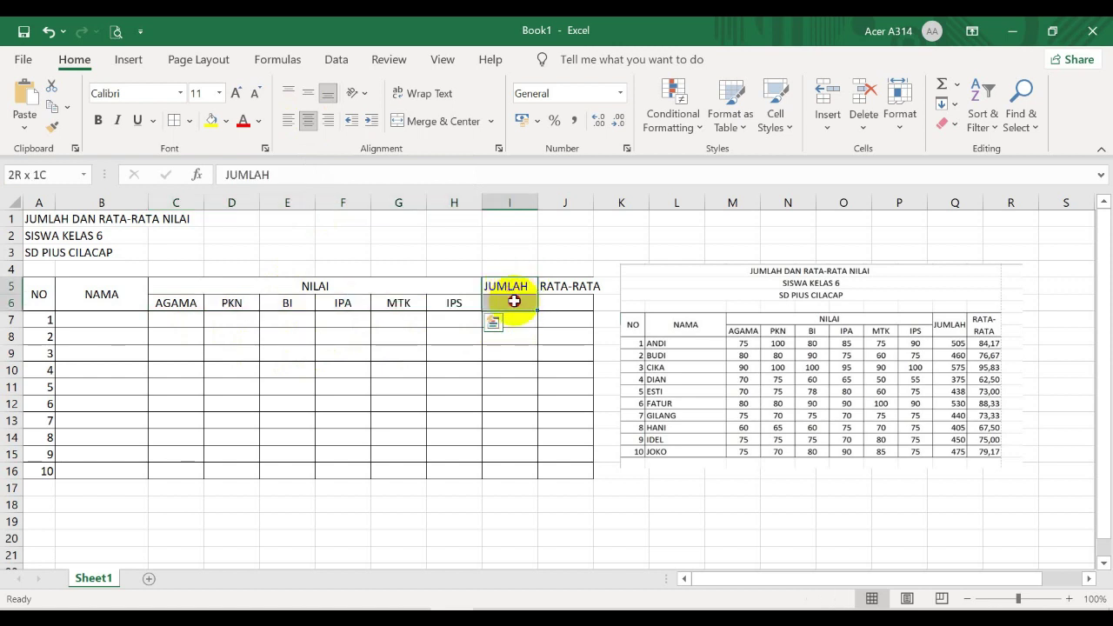
{"action": "left_click_drag", "start_coordinate": [513, 289], "coordinate": [518, 314]}
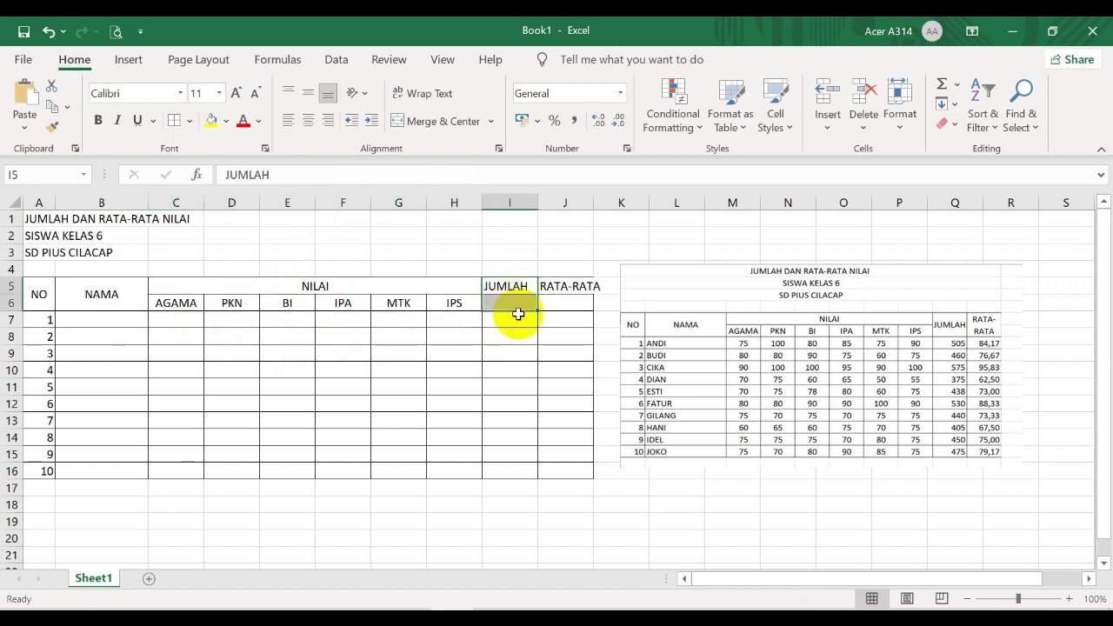
{"action": "left_click", "coordinate": [443, 122]}
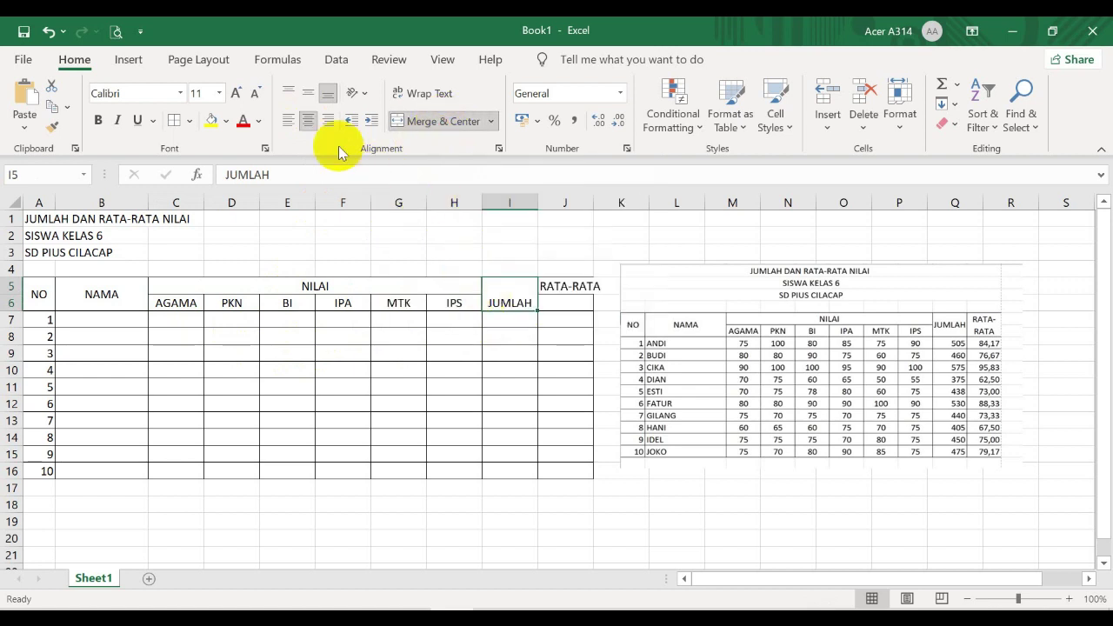
{"action": "left_click", "coordinate": [308, 91]}
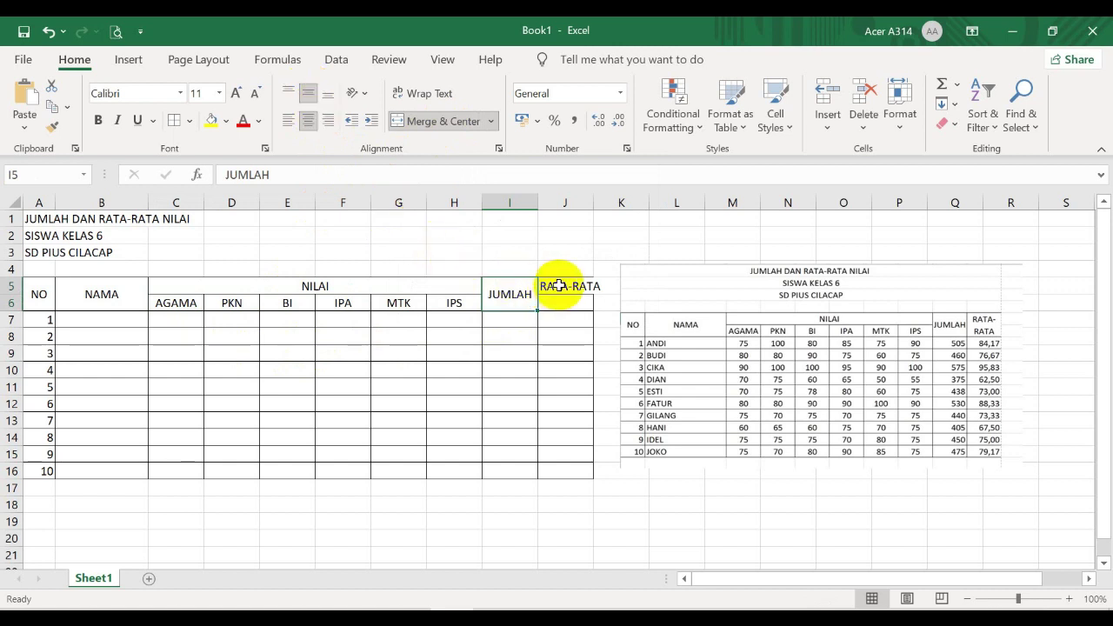
- Merge and center the RATA-RATA heading across J5:J6 with middle vertical alignment and wrap its text
{"action": "left_click_drag", "start_coordinate": [558, 285], "coordinate": [565, 299]}
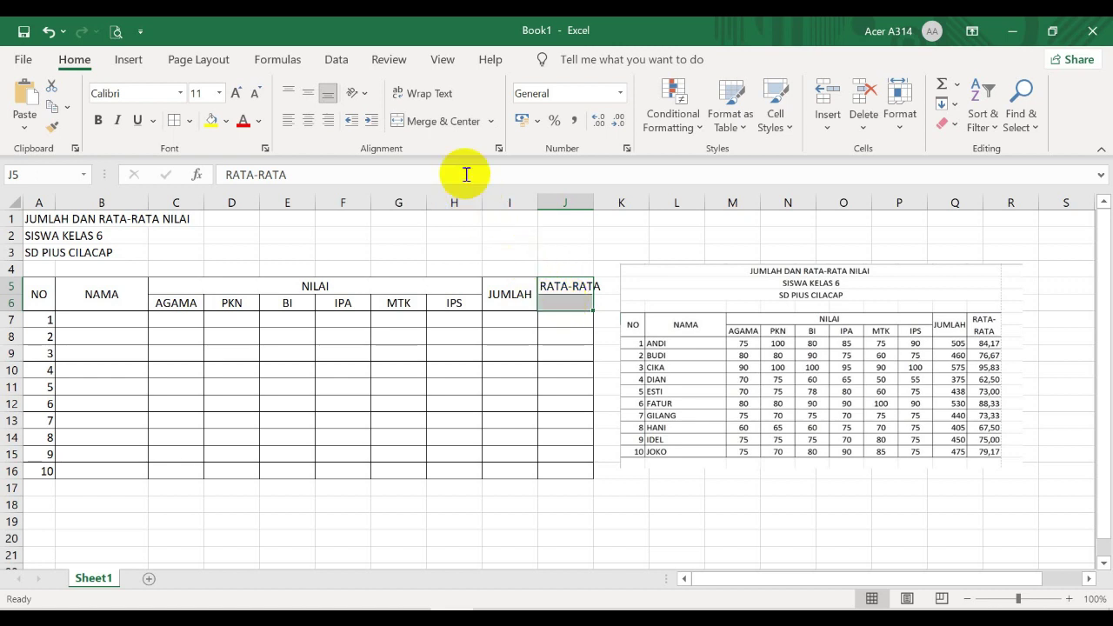
{"action": "left_click", "coordinate": [440, 121]}
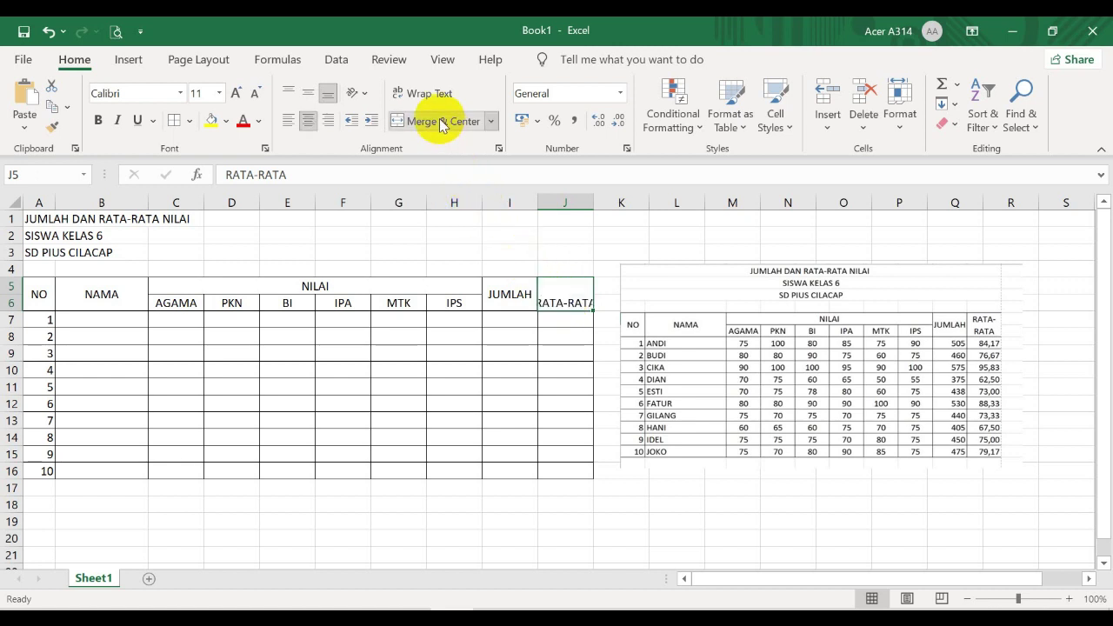
{"action": "left_click", "coordinate": [306, 96]}
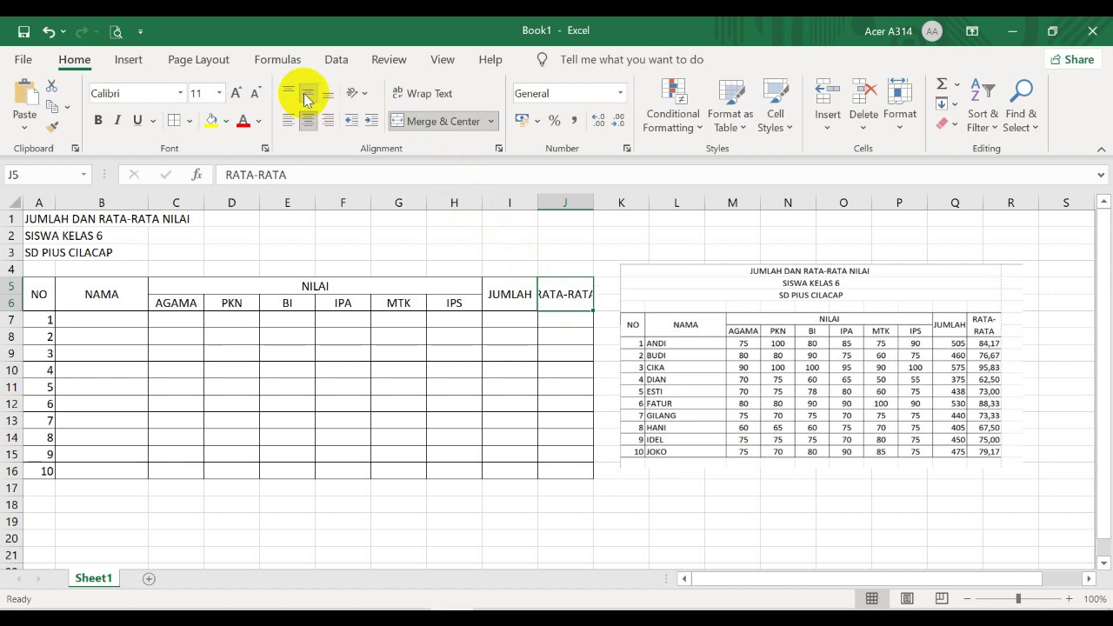
{"action": "left_click", "coordinate": [559, 339]}
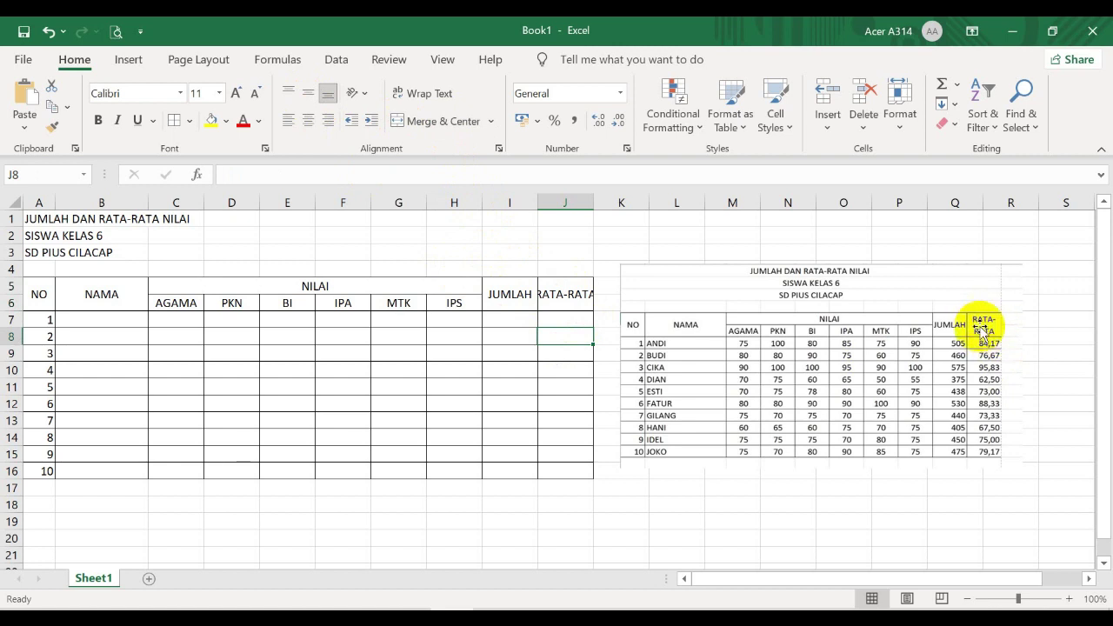
{"action": "left_click", "coordinate": [566, 296]}
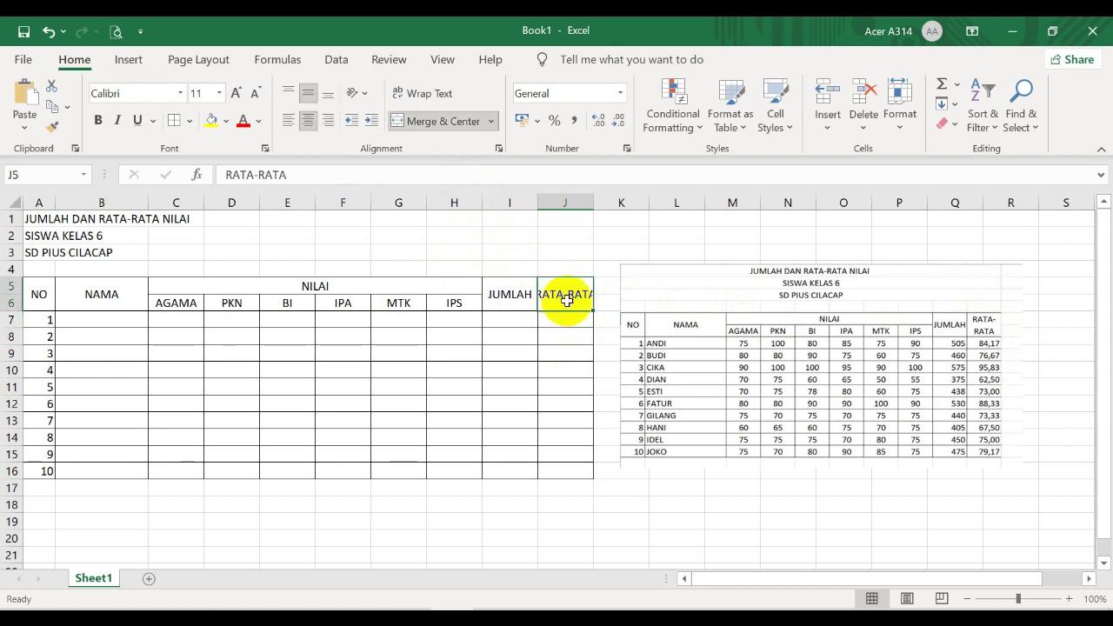
{"action": "left_click", "coordinate": [427, 99]}
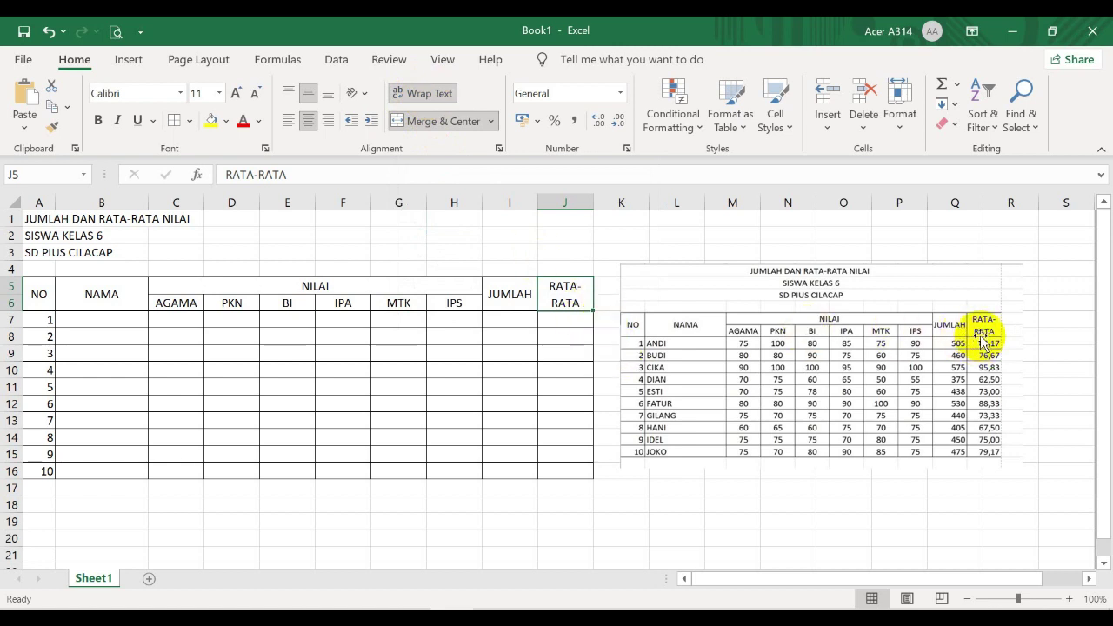
- Enter the first five students' names from the reference table in the NAMA column, cells B7:B11
{"action": "left_click", "coordinate": [70, 318]}
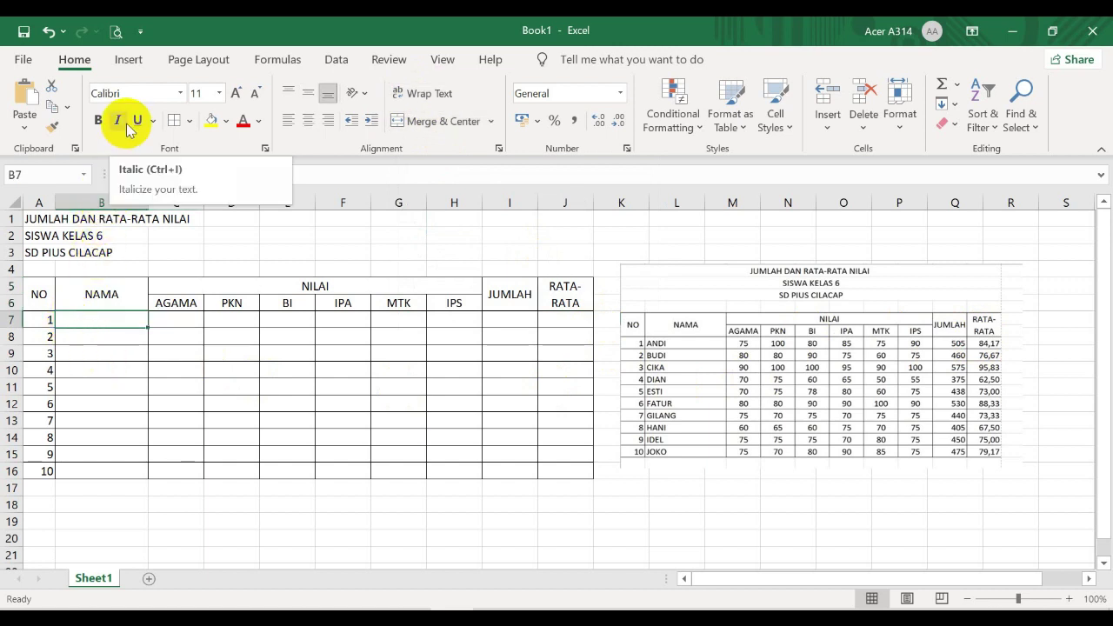
{"action": "type", "text": "ANDI"}
{"action": "key", "text": "Return"}
{"action": "type", "text": "BUDI"}
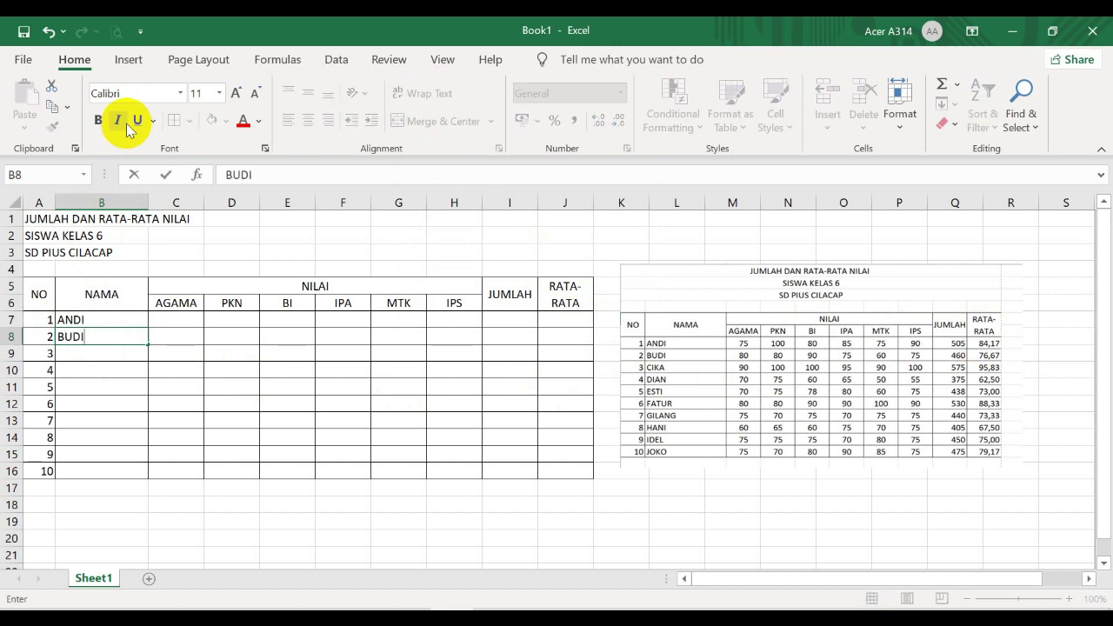
{"action": "key", "text": "Return"}
{"action": "type", "text": "CIKA"}
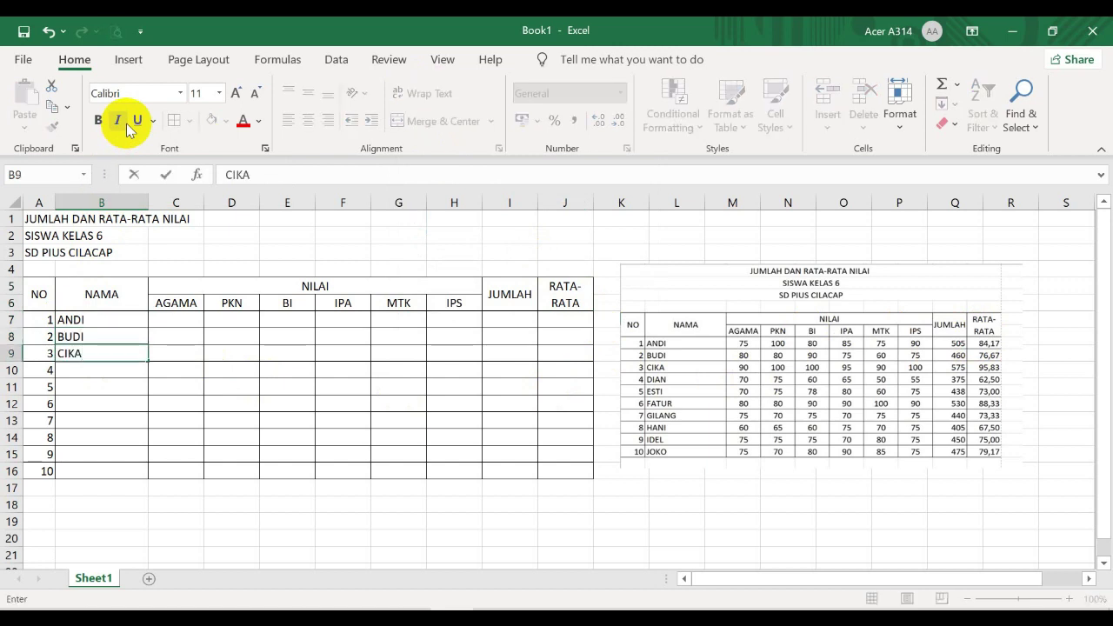
{"action": "key", "text": "Return"}
{"action": "type", "text": "DIAN"}
{"action": "key", "text": "Return"}
{"action": "type", "text": "ESTI"}
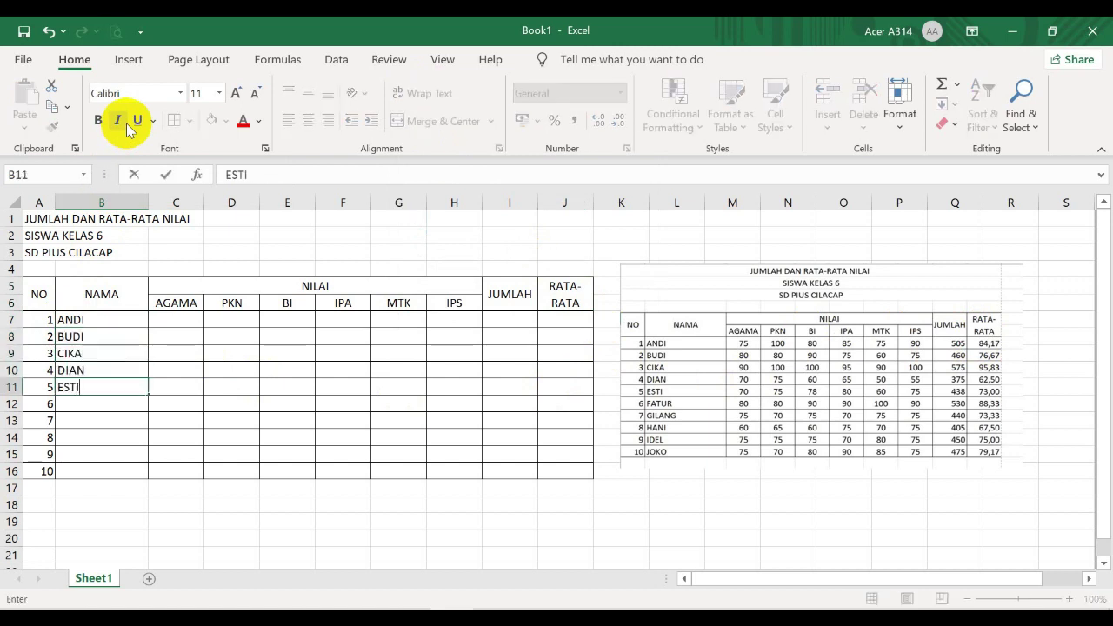
{"action": "key", "text": "Return"}
- Enter the remaining five students' names from the reference table in the NAMA column, cells B12:B16
{"action": "type", "text": "FATUR"}
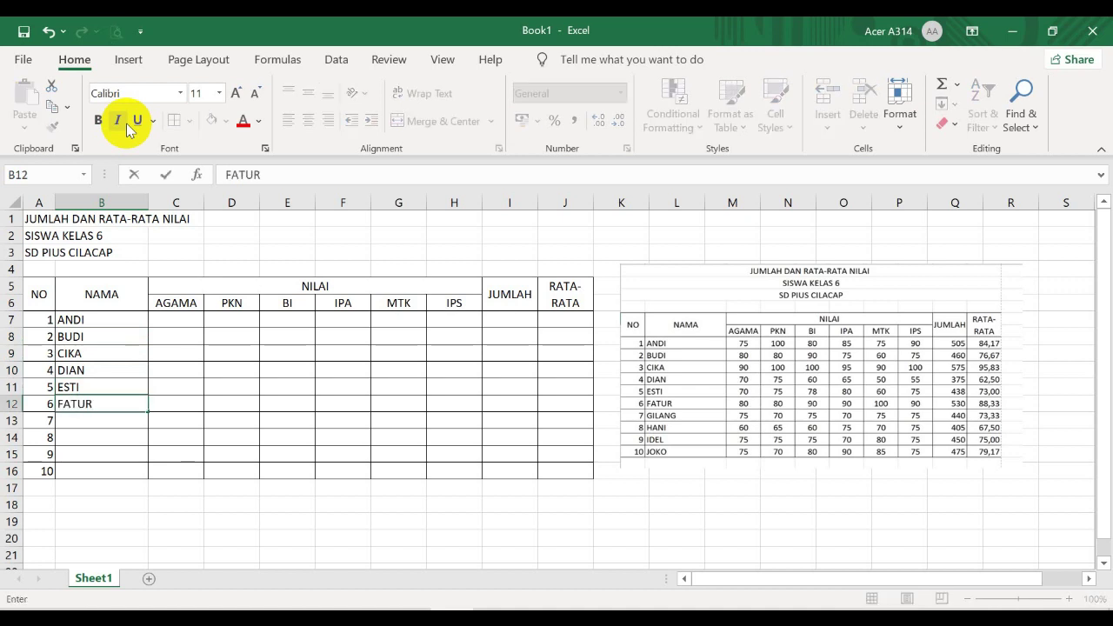
{"action": "key", "text": "Return"}
{"action": "type", "text": "GILANG"}
{"action": "key", "text": "Return"}
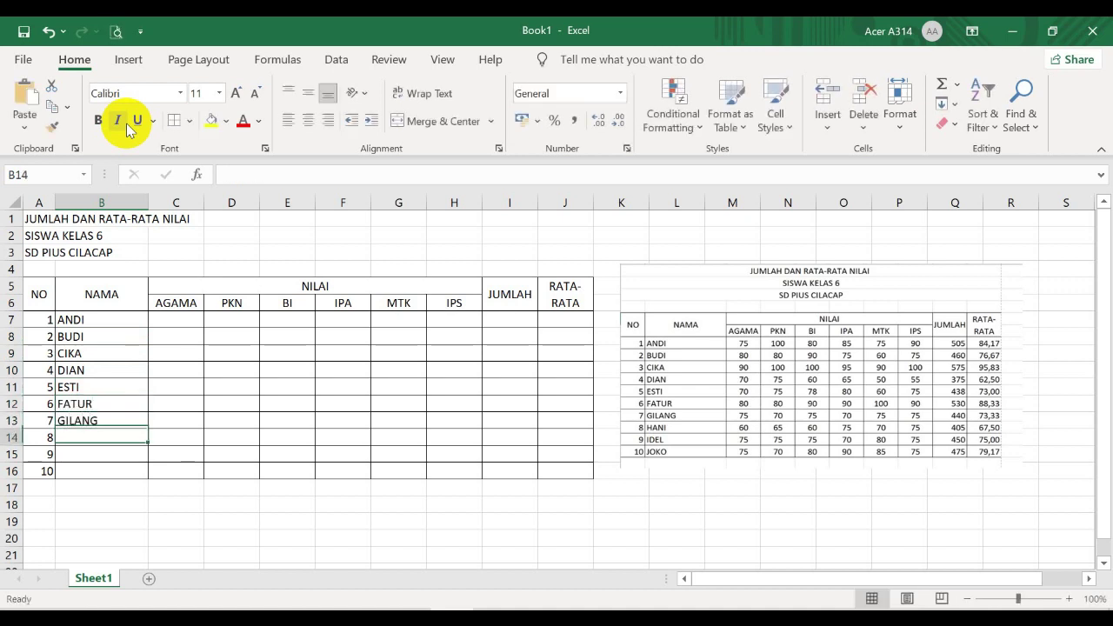
{"action": "type", "text": "HANI"}
{"action": "key", "text": "Return"}
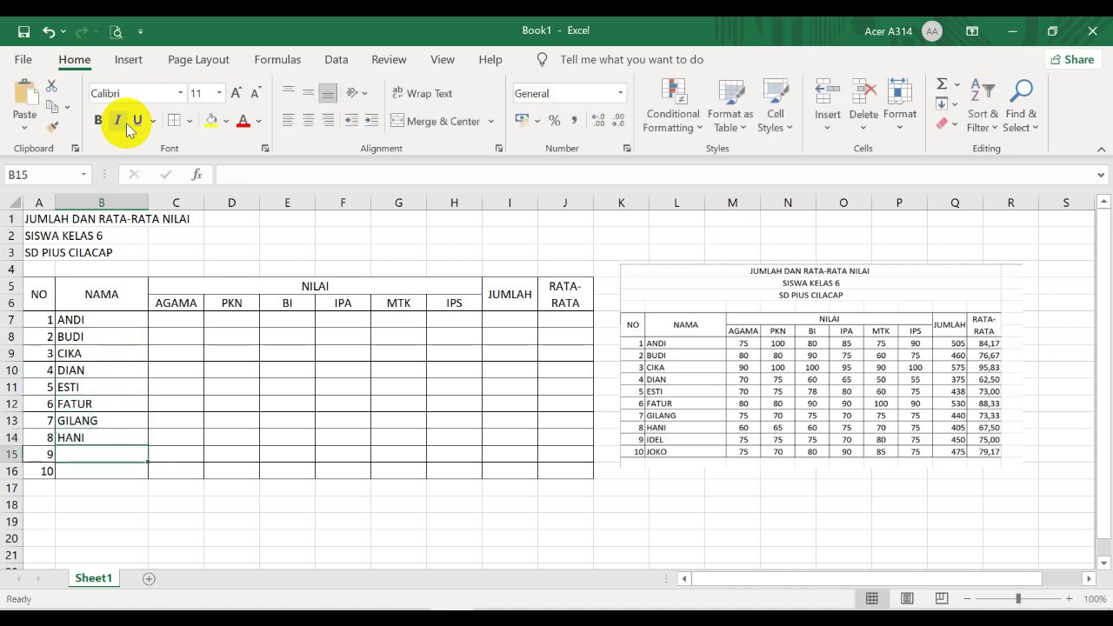
{"action": "type", "text": "IDEL"}
{"action": "key", "text": "Return"}
{"action": "type", "text": "JOKO"}
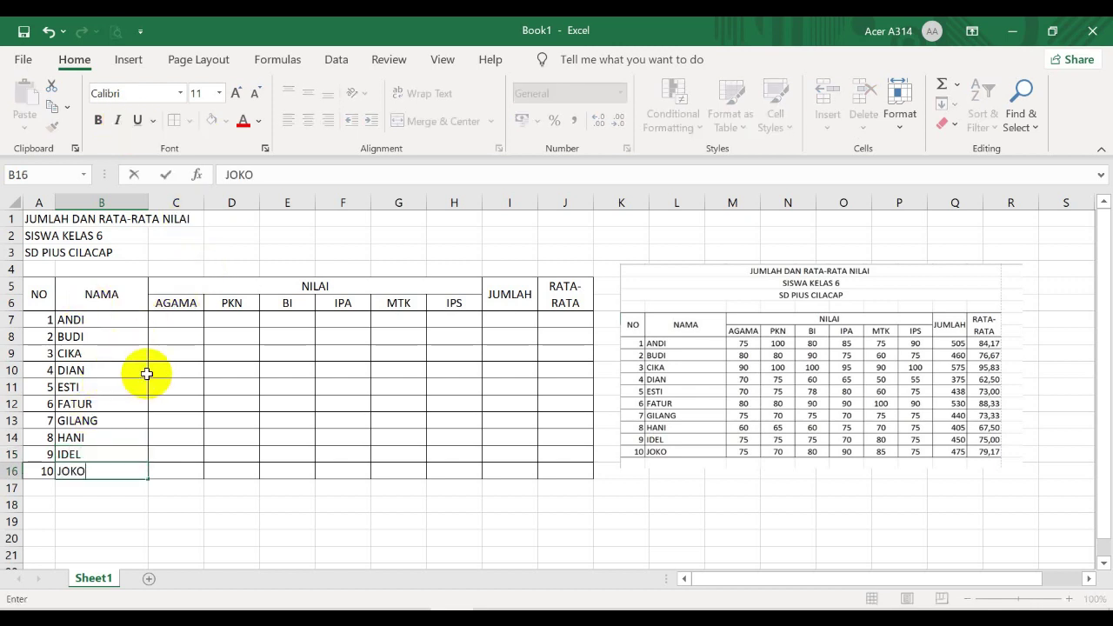
- Enter student 1's subject scores across C7:H7 as 75, 100, 80, 85, 75 and 90
{"action": "left_click", "coordinate": [183, 321]}
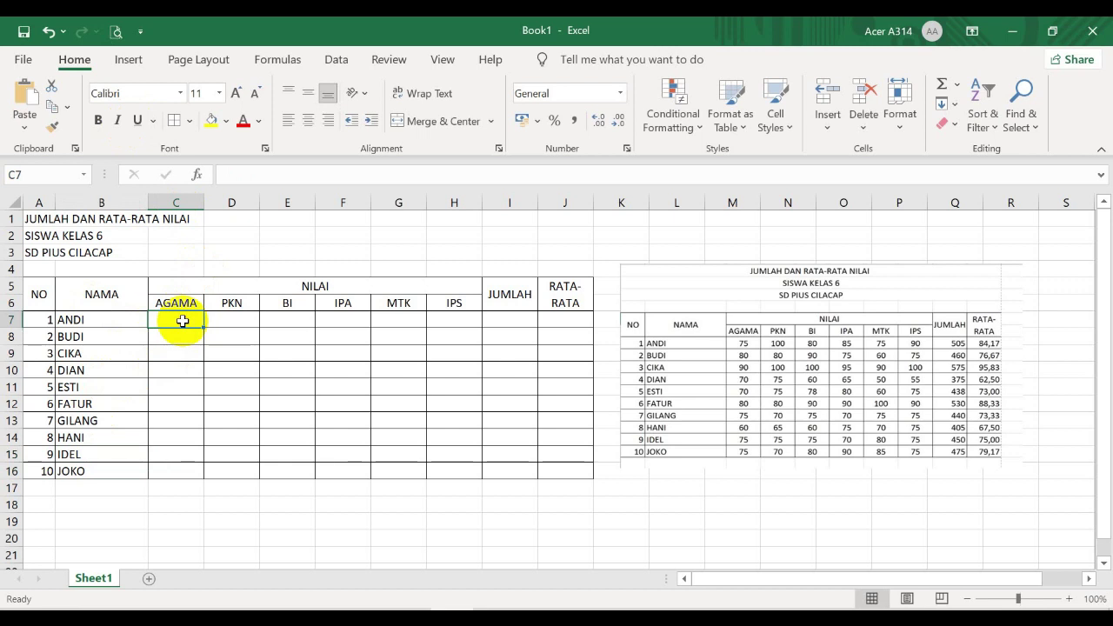
{"action": "type", "text": "75"}
{"action": "key", "text": "Tab"}
{"action": "type", "text": "100"}
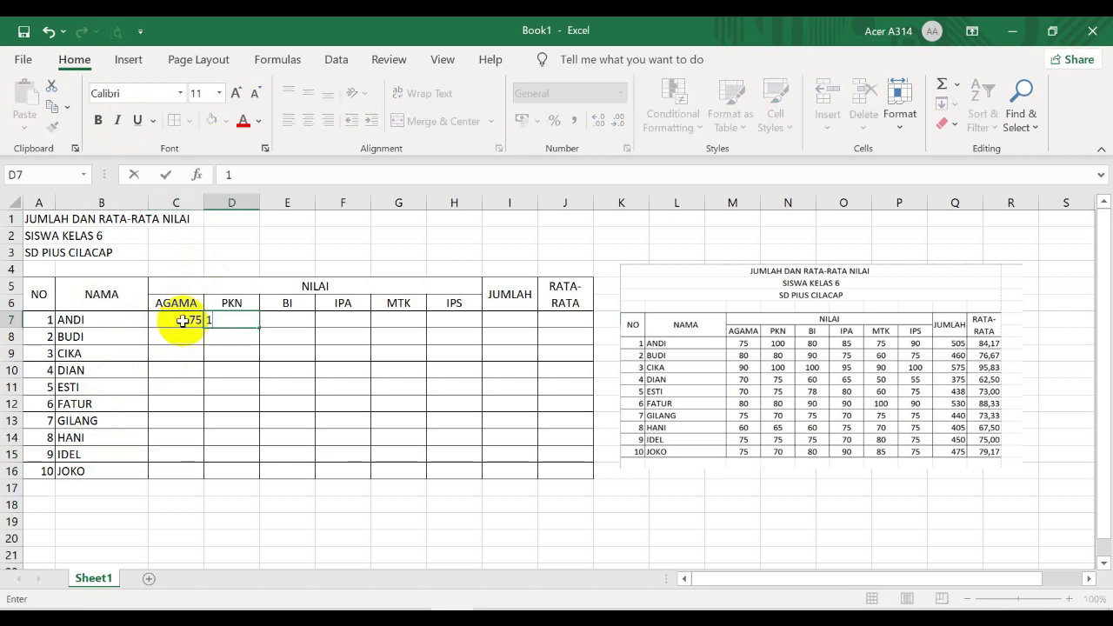
{"action": "key", "text": "Tab"}
{"action": "type", "text": "80"}
{"action": "key", "text": "Tab"}
{"action": "type", "text": "85"}
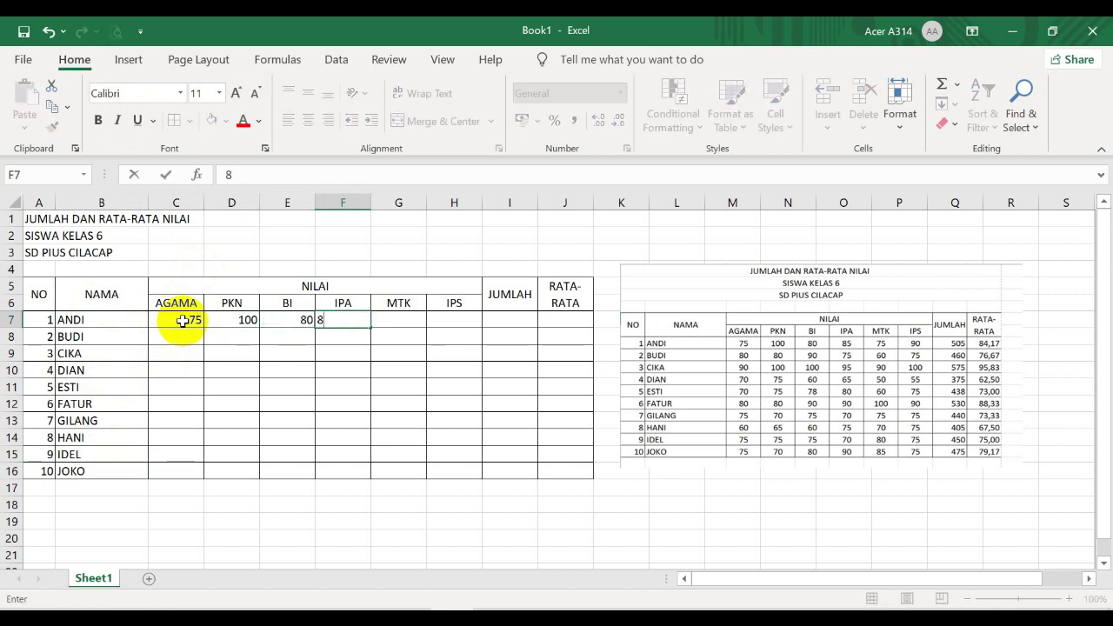
{"action": "key", "text": "Tab"}
{"action": "type", "text": "75"}
{"action": "key", "text": "Tab"}
{"action": "type", "text": "90"}
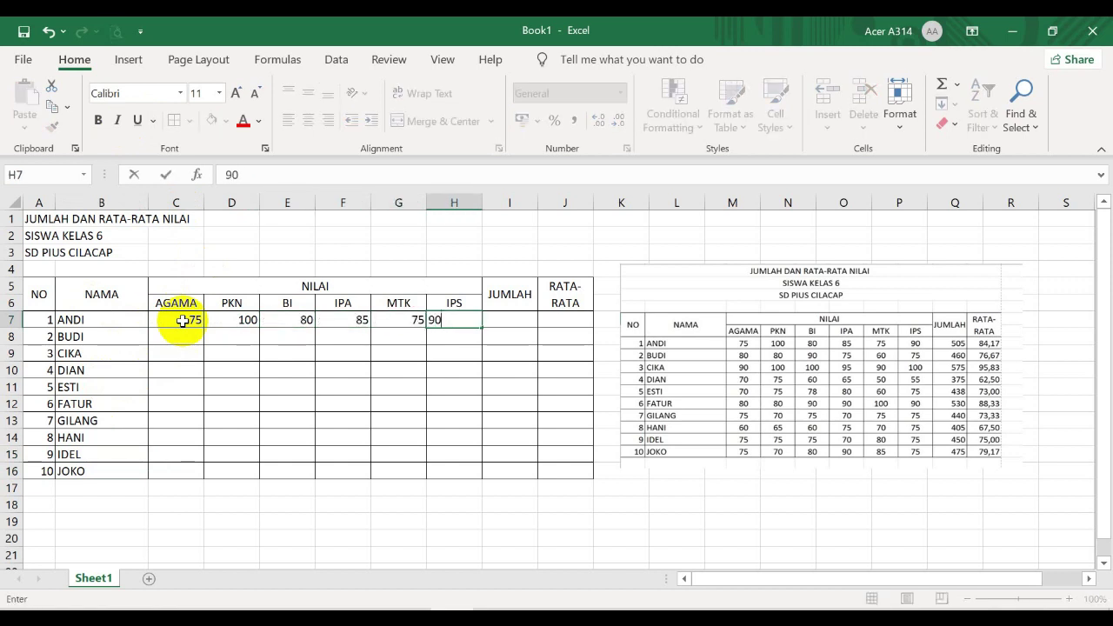
{"action": "key", "text": "Return"}
- Enter student 2's subject scores across C8:H8 as 80, 80, 90, 75, 60 and 75
{"action": "type", "text": "80"}
{"action": "key", "text": "Tab"}
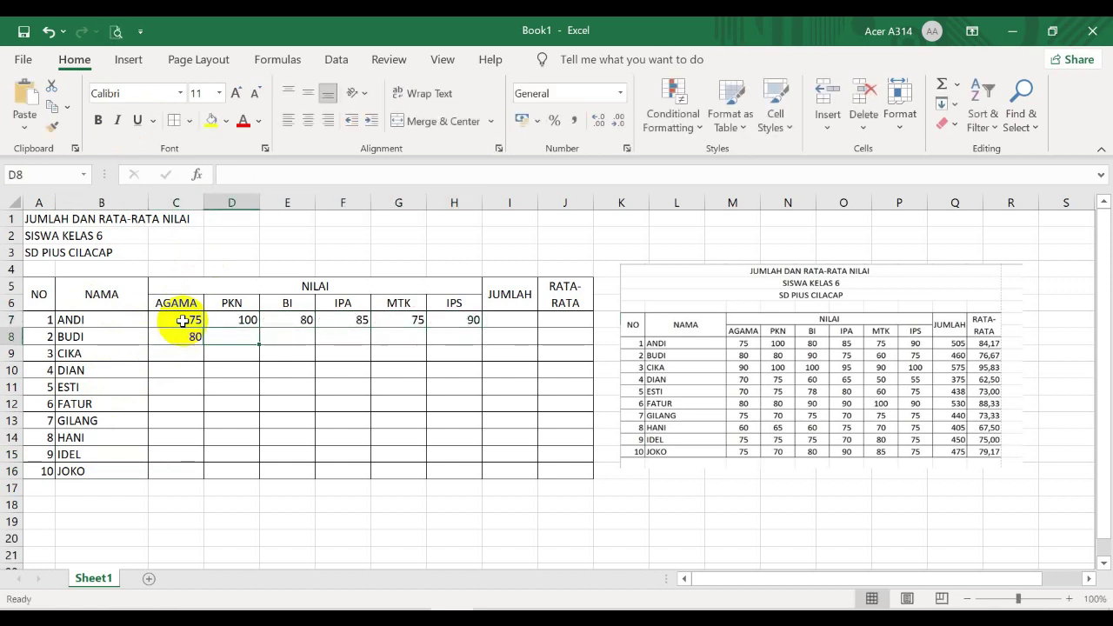
{"action": "type", "text": "80"}
{"action": "key", "text": "Tab"}
{"action": "type", "text": "90"}
{"action": "key", "text": "Tab"}
{"action": "type", "text": "7"}
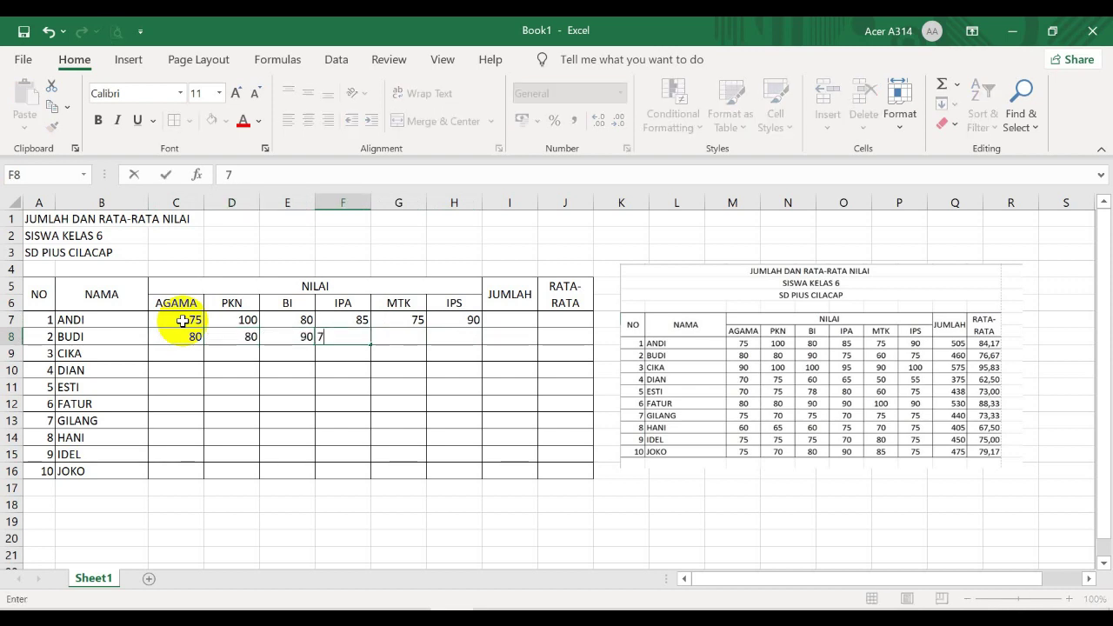
{"action": "type", "text": "5"}
{"action": "key", "text": "Tab"}
{"action": "type", "text": "60"}
{"action": "key", "text": "Tab"}
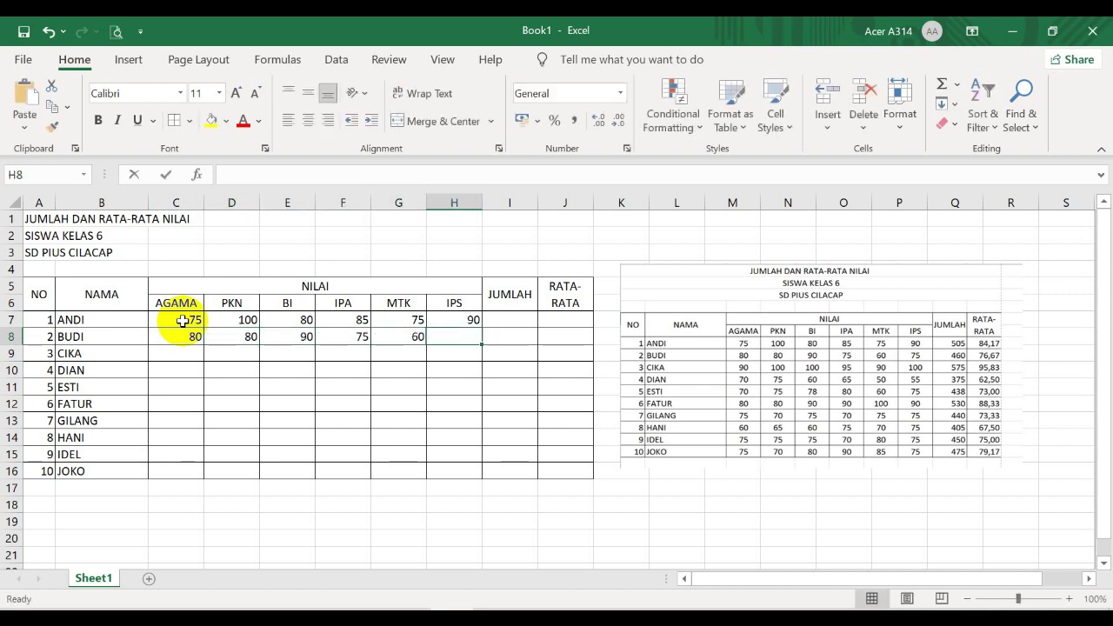
{"action": "type", "text": "75"}
{"action": "key", "text": "Return"}
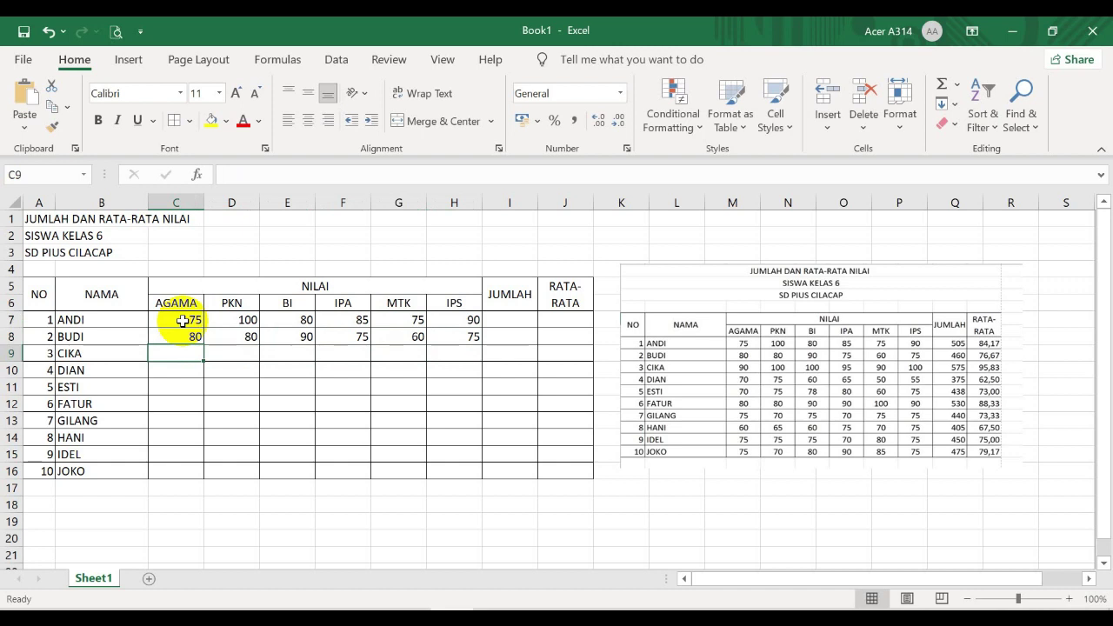
- Enter student 3's subject scores across C9:H9 as 90, 100, 100, 95, 90 and 100
{"action": "type", "text": "90"}
{"action": "key", "text": "Tab"}
{"action": "type", "text": "100"}
{"action": "key", "text": "Tab"}
{"action": "type", "text": "1"}
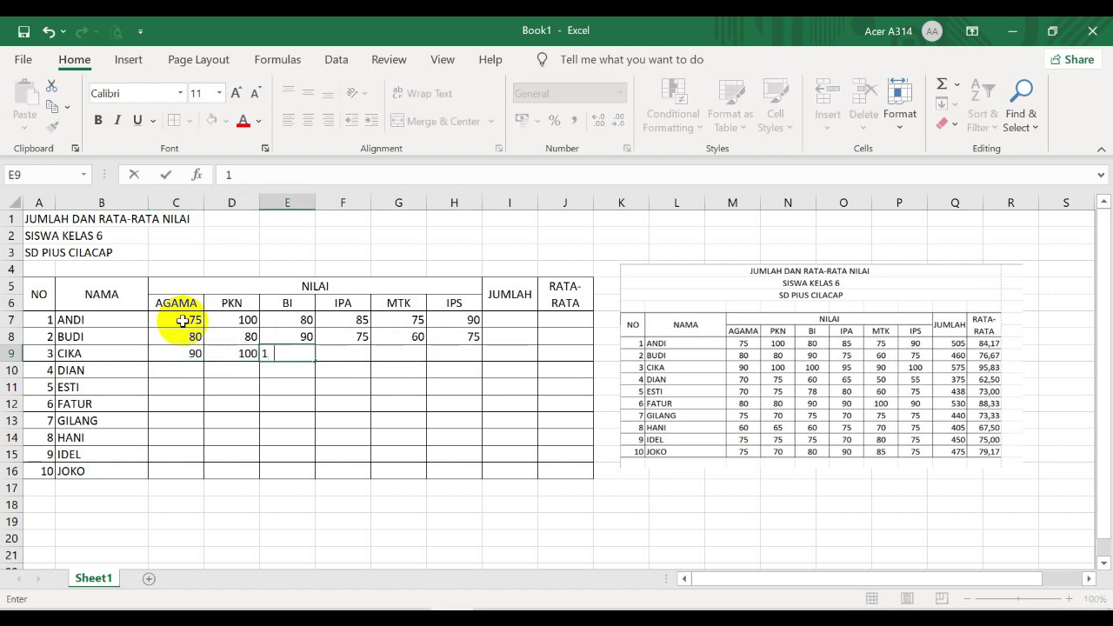
{"action": "type", "text": "00"}
{"action": "key", "text": "Tab"}
{"action": "type", "text": "9"}
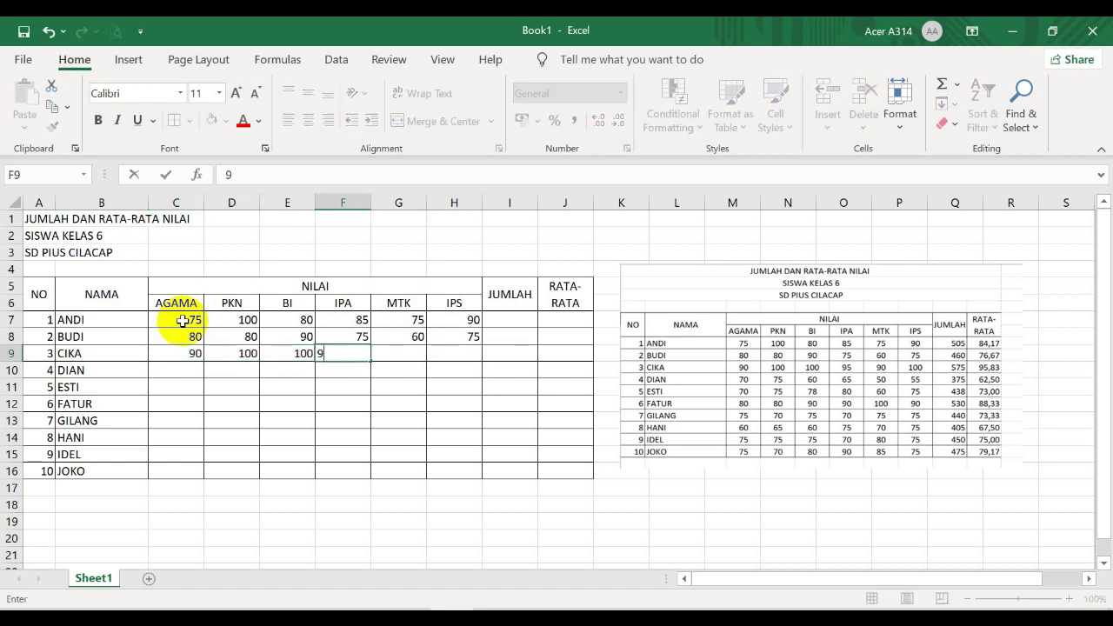
{"action": "type", "text": "5"}
{"action": "key", "text": "Tab"}
{"action": "type", "text": "90"}
{"action": "key", "text": "Tab"}
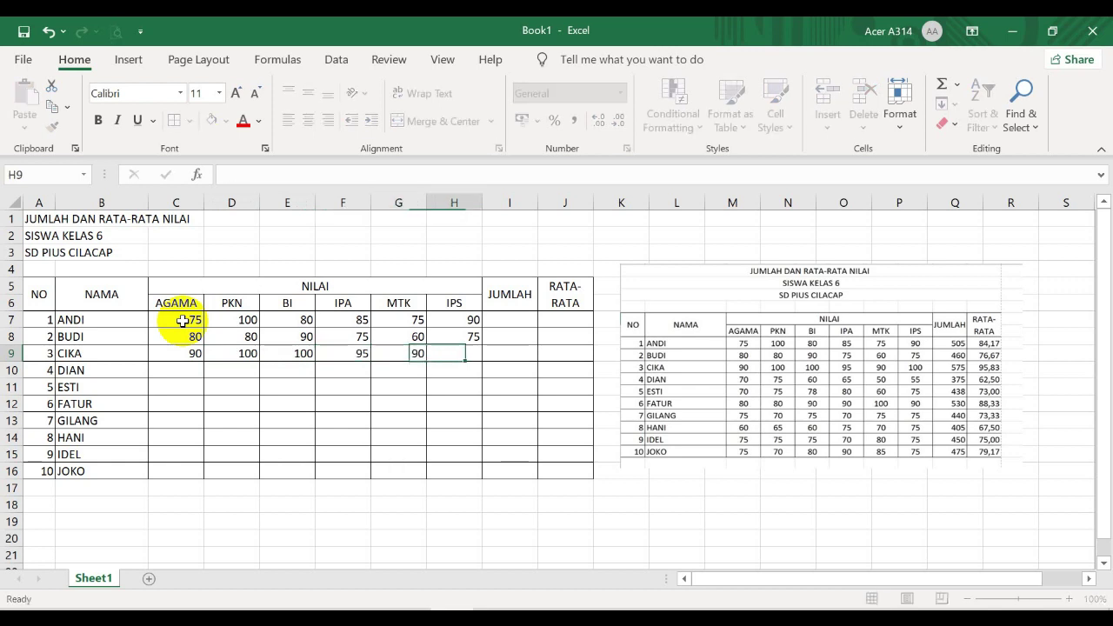
{"action": "type", "text": "100"}
{"action": "key", "text": "Return"}
- Enter student 4's subject scores across C10:H10 as 70, 75, 60, 65, 50 and 55
{"action": "key", "text": "Left"}
{"action": "key", "text": "Left"}
{"action": "key", "text": "Left"}
{"action": "key", "text": "Left"}
{"action": "key", "text": "Left"}
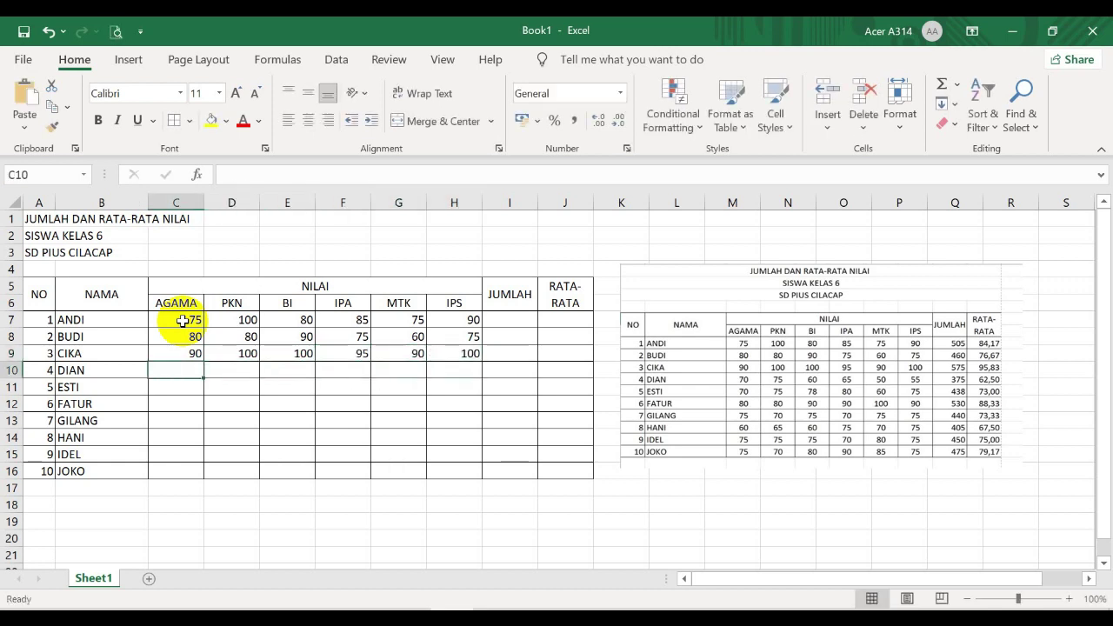
{"action": "type", "text": "70"}
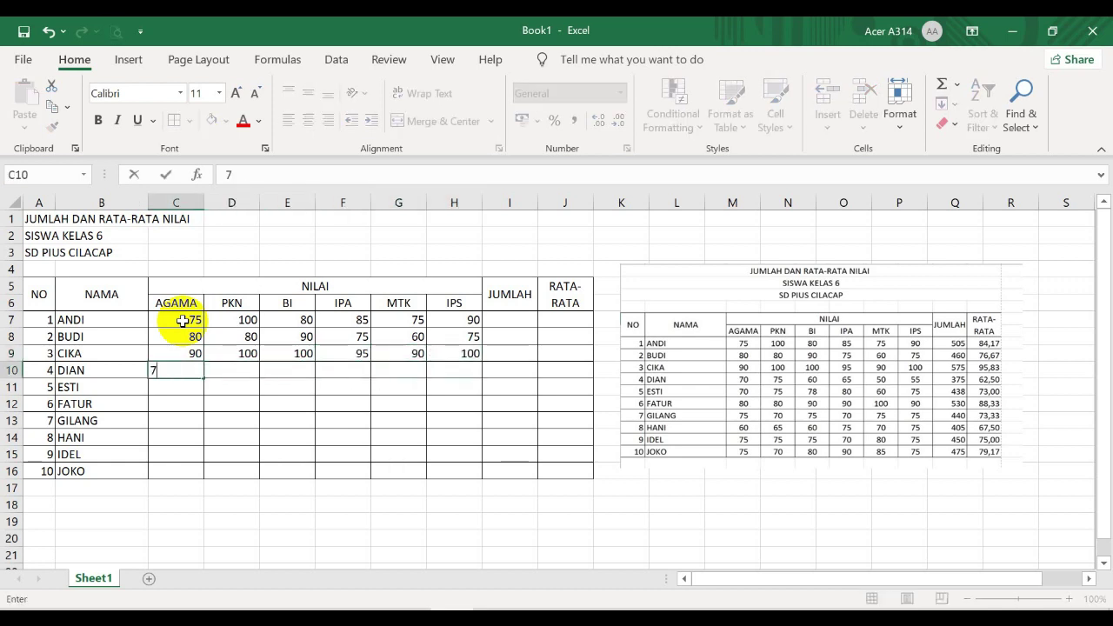
{"action": "key", "text": "Tab"}
{"action": "type", "text": "75"}
{"action": "key", "text": "Tab"}
{"action": "type", "text": "60"}
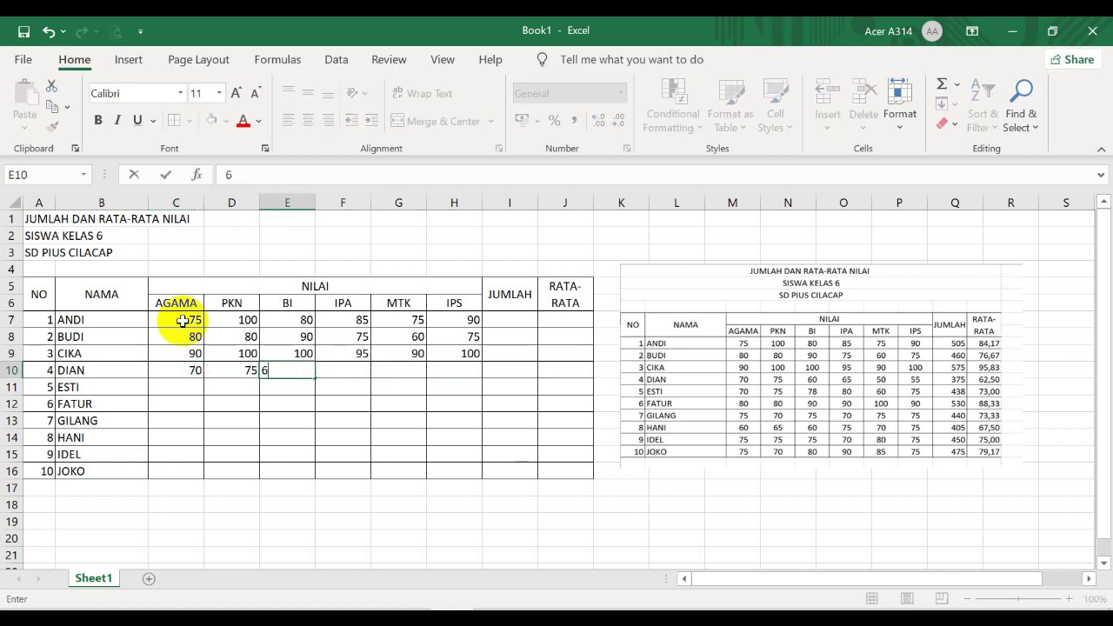
{"action": "key", "text": "Tab"}
{"action": "type", "text": "65"}
{"action": "key", "text": "Tab"}
{"action": "type", "text": "50"}
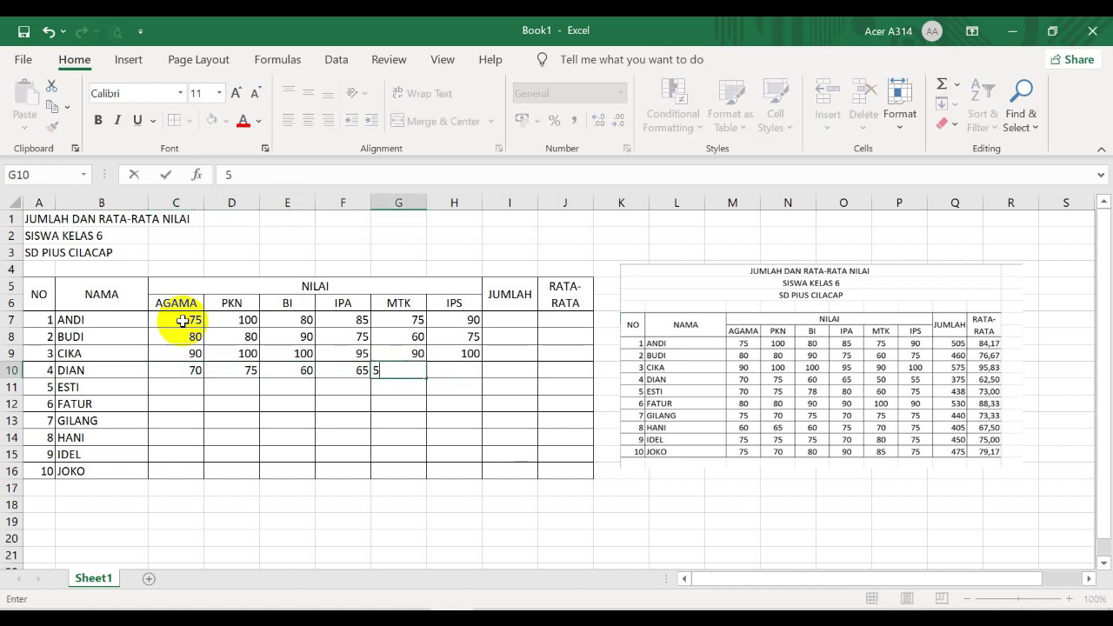
{"action": "key", "text": "Tab"}
{"action": "type", "text": "55"}
{"action": "key", "text": "Return"}
- Enter student 5's subject scores across C11:H11 as 70, 75, 78, 80, 60 and 75
{"action": "key", "text": "Left"}
{"action": "key", "text": "Left"}
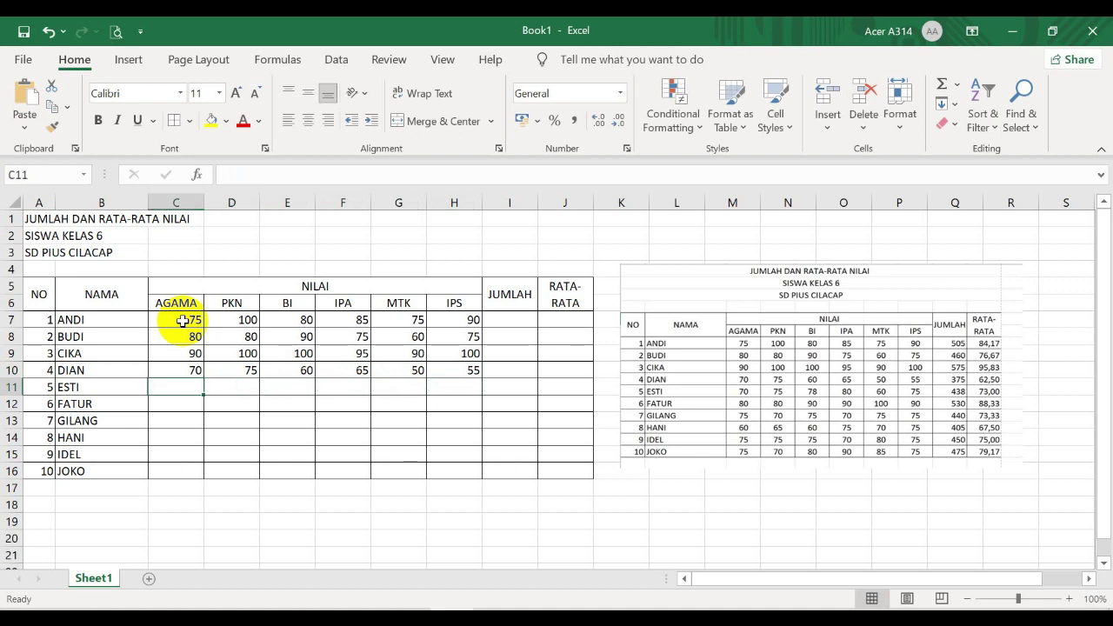
{"action": "type", "text": "70"}
{"action": "key", "text": "Tab"}
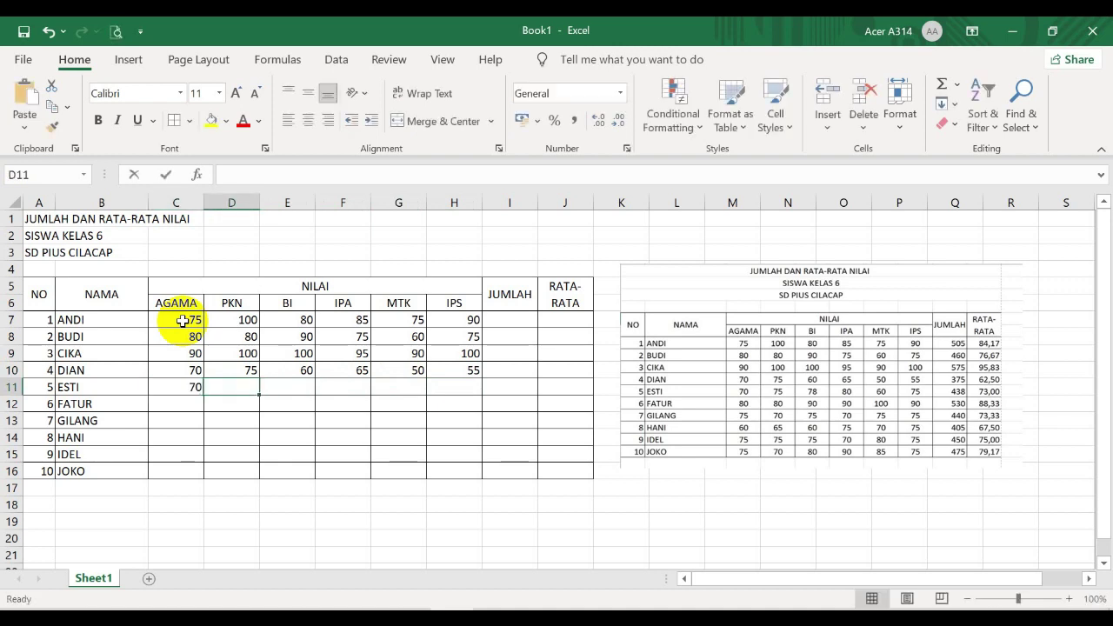
{"action": "type", "text": "75"}
{"action": "key", "text": "Tab"}
{"action": "type", "text": "78"}
{"action": "key", "text": "Tab"}
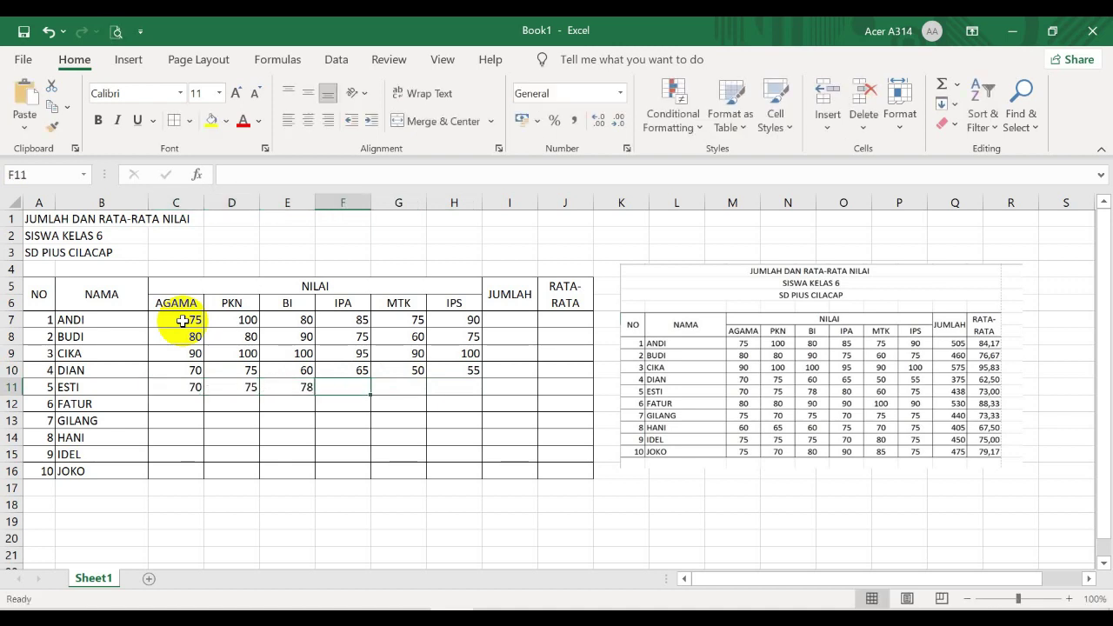
{"action": "type", "text": "80"}
{"action": "key", "text": "Tab"}
{"action": "type", "text": "60"}
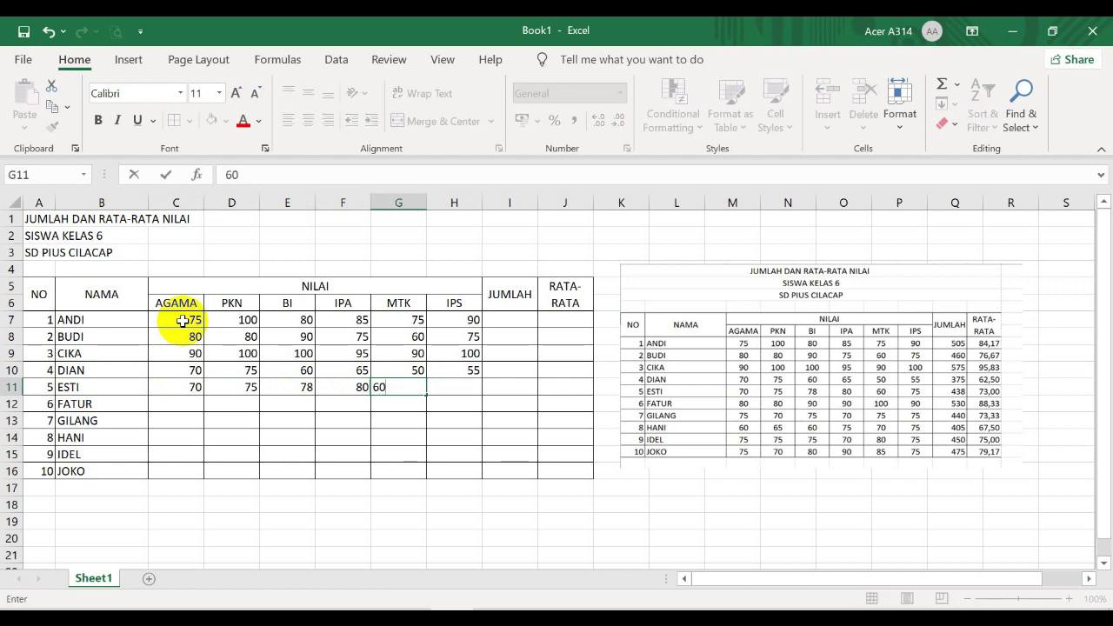
{"action": "key", "text": "Tab"}
{"action": "type", "text": "75"}
{"action": "key", "text": "Down"}
- Enter student 6's subject scores across C12:H12 as 80, 80, 90, 90, 100 and 90
{"action": "key", "text": "Left"}
{"action": "key", "text": "Left"}
{"action": "key", "text": "Left"}
{"action": "key", "text": "Left"}
{"action": "key", "text": "Left"}
{"action": "key", "text": "Left"}
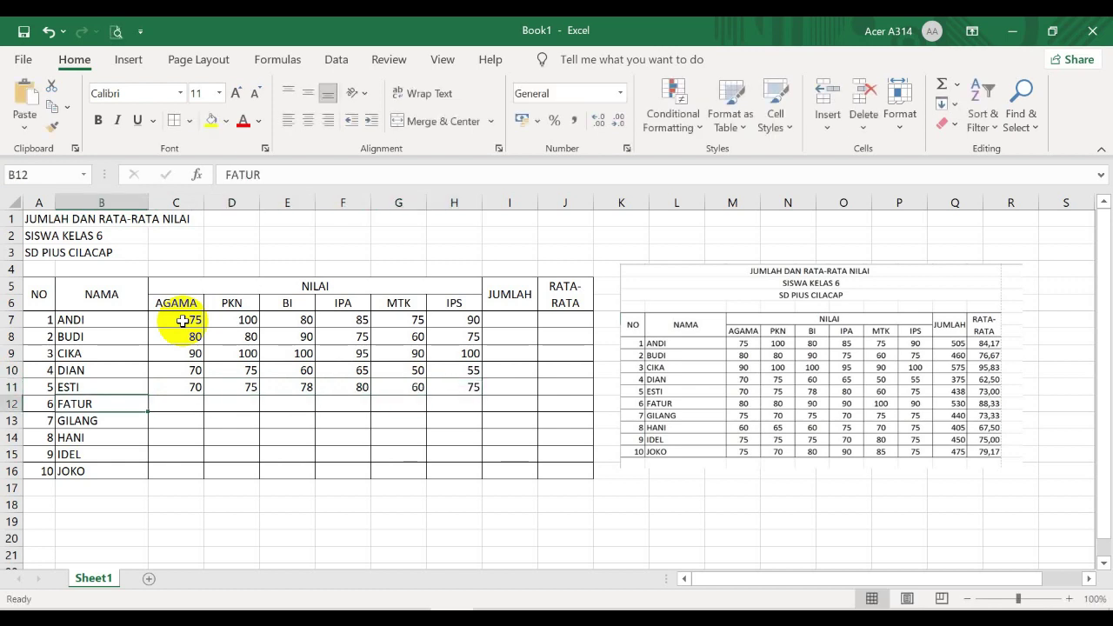
{"action": "key", "text": "Tab"}
{"action": "type", "text": "80"}
{"action": "key", "text": "Tab"}
{"action": "type", "text": "80"}
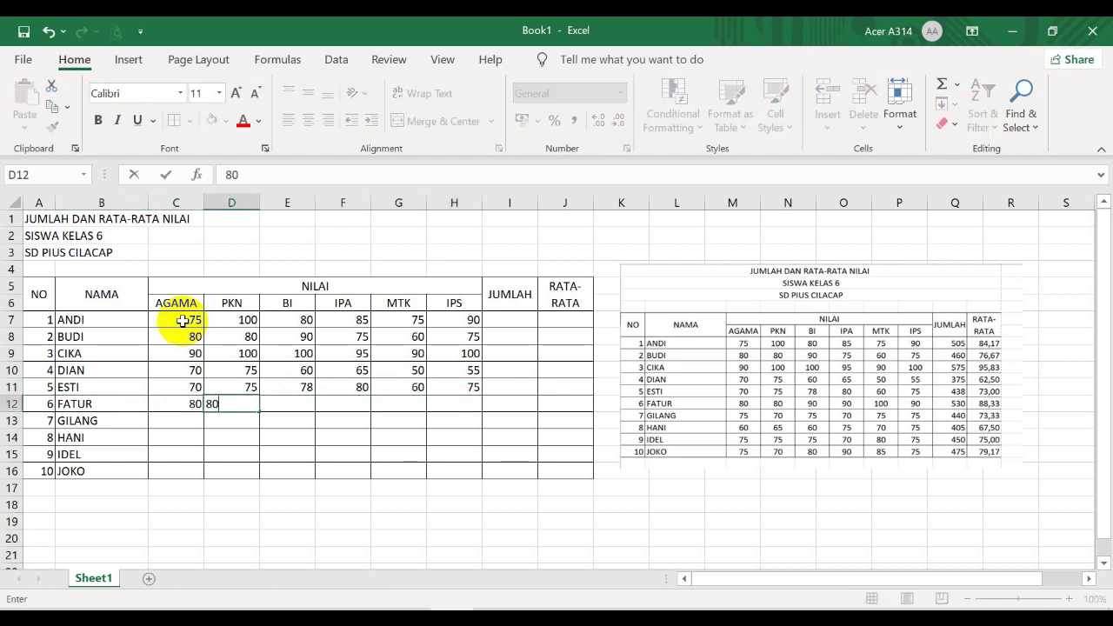
{"action": "key", "text": "Tab"}
{"action": "type", "text": "90"}
{"action": "key", "text": "Tab"}
{"action": "type", "text": "90"}
{"action": "key", "text": "Tab"}
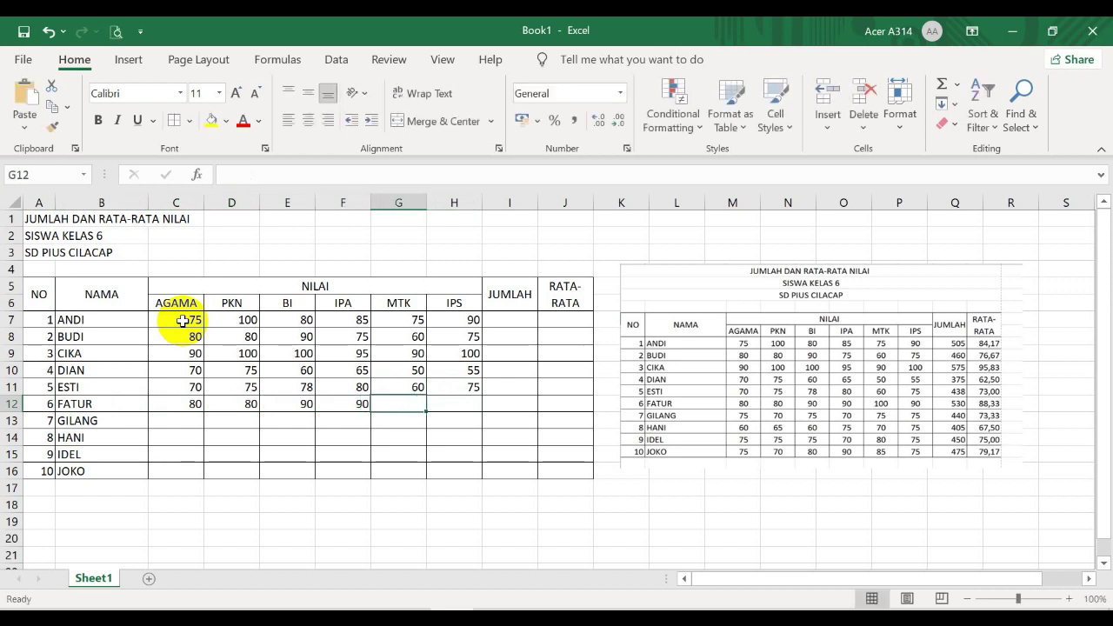
{"action": "type", "text": "100"}
{"action": "key", "text": "Tab"}
{"action": "type", "text": "90"}
{"action": "key", "text": "Down"}
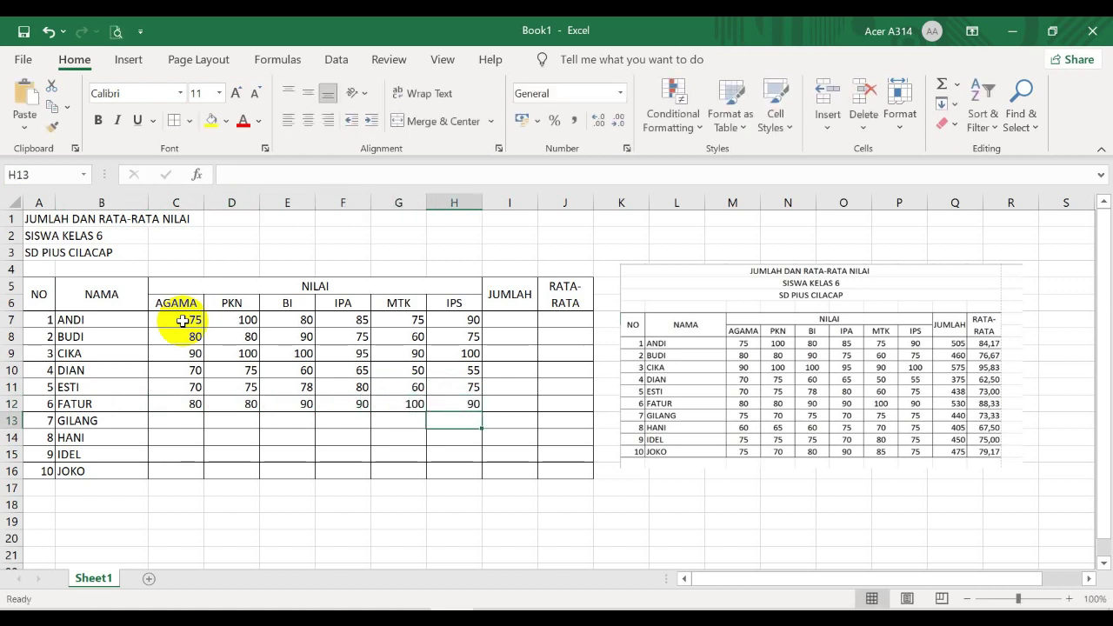
- Enter student 7's subject scores across C13:H13 as 75, 70, 75, 70, 75 and 75
{"action": "key", "text": "Left"}
{"action": "key", "text": "Left"}
{"action": "key", "text": "Left"}
{"action": "key", "text": "Left"}
{"action": "key", "text": "Left"}
{"action": "type", "text": "75"}
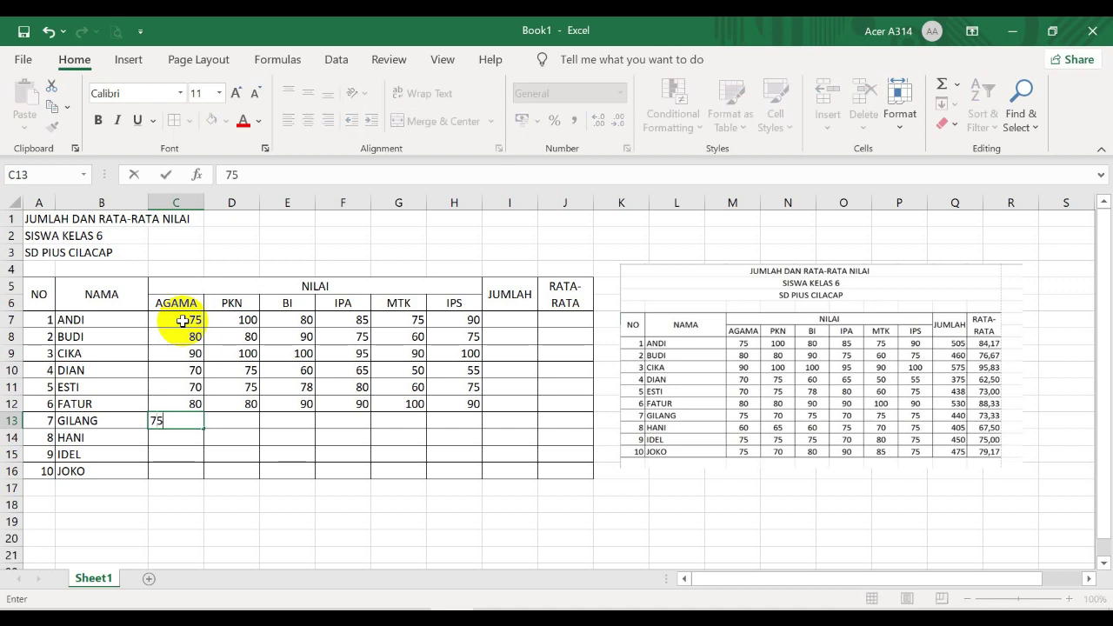
{"action": "key", "text": "Tab"}
{"action": "type", "text": "70"}
{"action": "key", "text": "Tab"}
{"action": "type", "text": "75"}
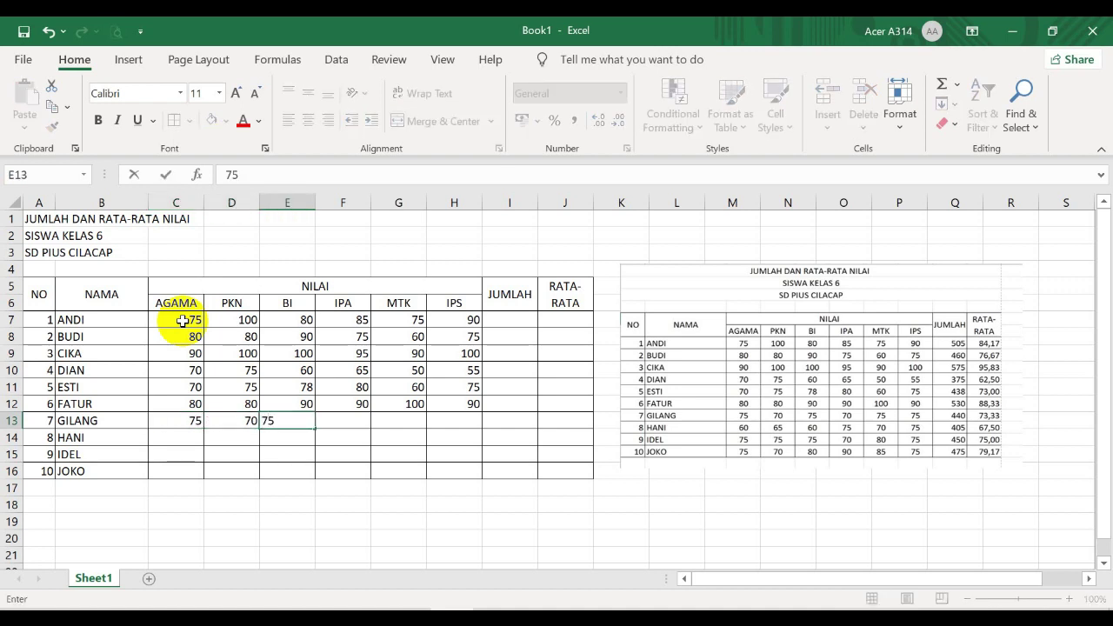
{"action": "key", "text": "Tab"}
{"action": "type", "text": "70"}
{"action": "key", "text": "Tab"}
{"action": "type", "text": "75"}
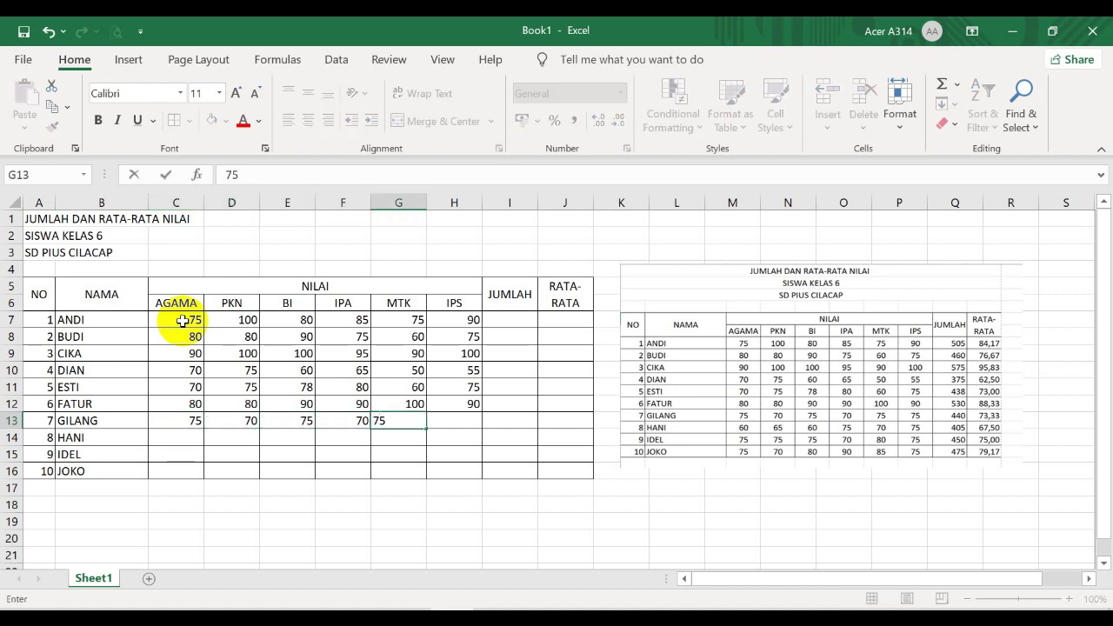
{"action": "key", "text": "Tab"}
{"action": "type", "text": "75"}
{"action": "key", "text": "Return"}
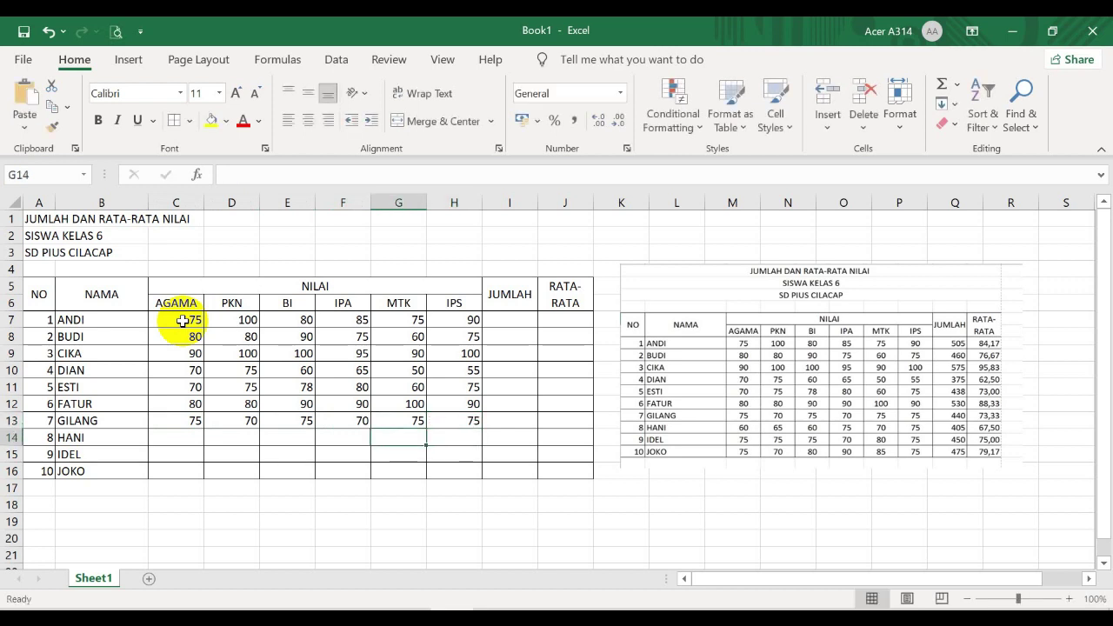
- Enter student 8's subject scores across C14:H14 as 60, 65, 60, 75, 70 and 75
{"action": "type", "text": "60"}
{"action": "key", "text": "Tab"}
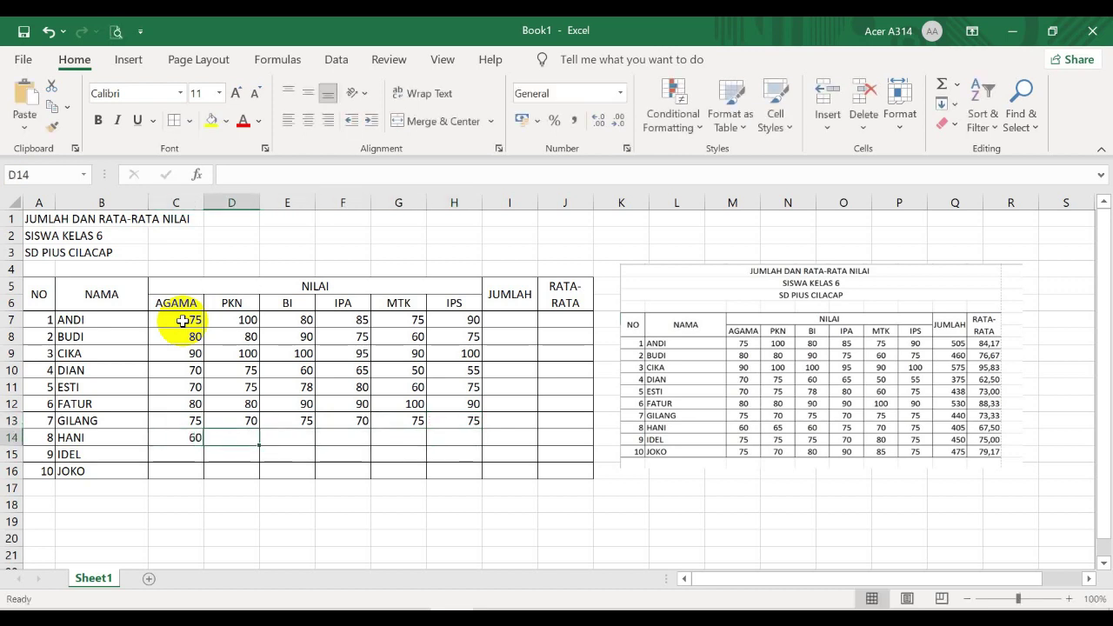
{"action": "type", "text": "65"}
{"action": "key", "text": "Tab"}
{"action": "type", "text": "60"}
{"action": "key", "text": "Tab"}
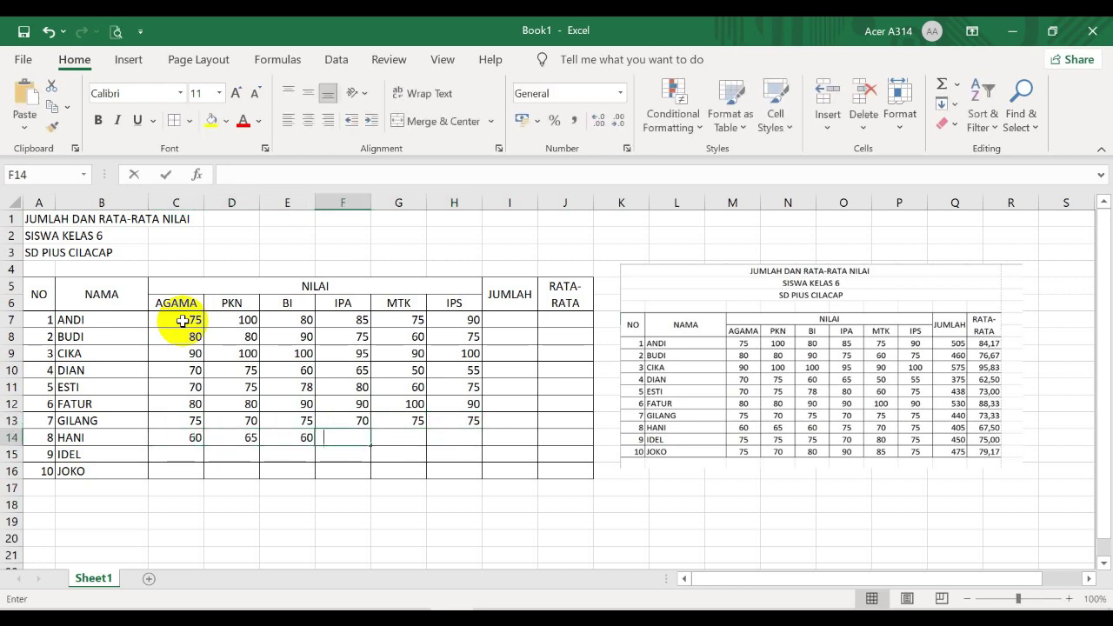
{"action": "type", "text": "75"}
{"action": "key", "text": "Tab"}
{"action": "type", "text": "70"}
{"action": "key", "text": "Tab"}
{"action": "type", "text": "75"}
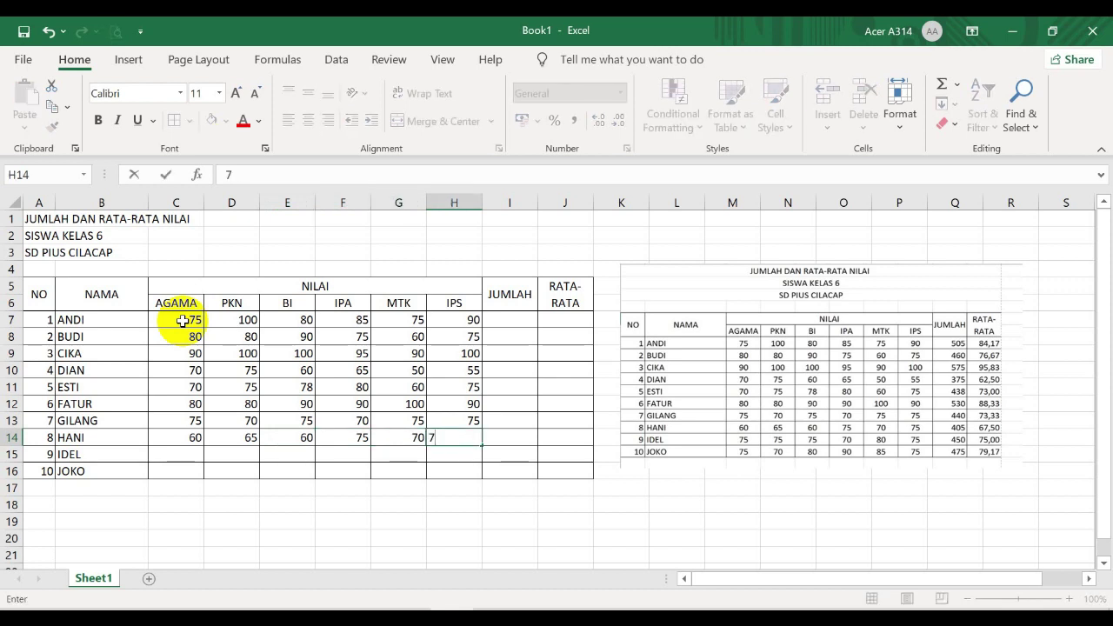
{"action": "key", "text": "Return"}
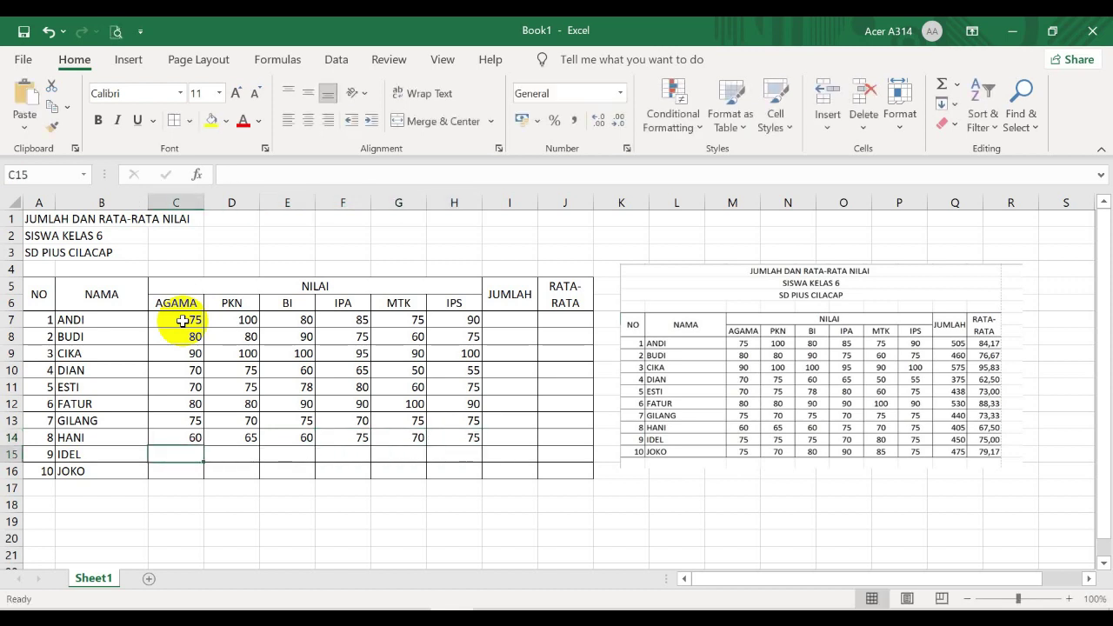
- Enter student 9's subject scores across C15:H15 as 75, 75, 75, 70, 80 and 75
{"action": "type", "text": "75"}
{"action": "key", "text": "Tab"}
{"action": "type", "text": "75"}
{"action": "key", "text": "Tab"}
{"action": "type", "text": "7"}
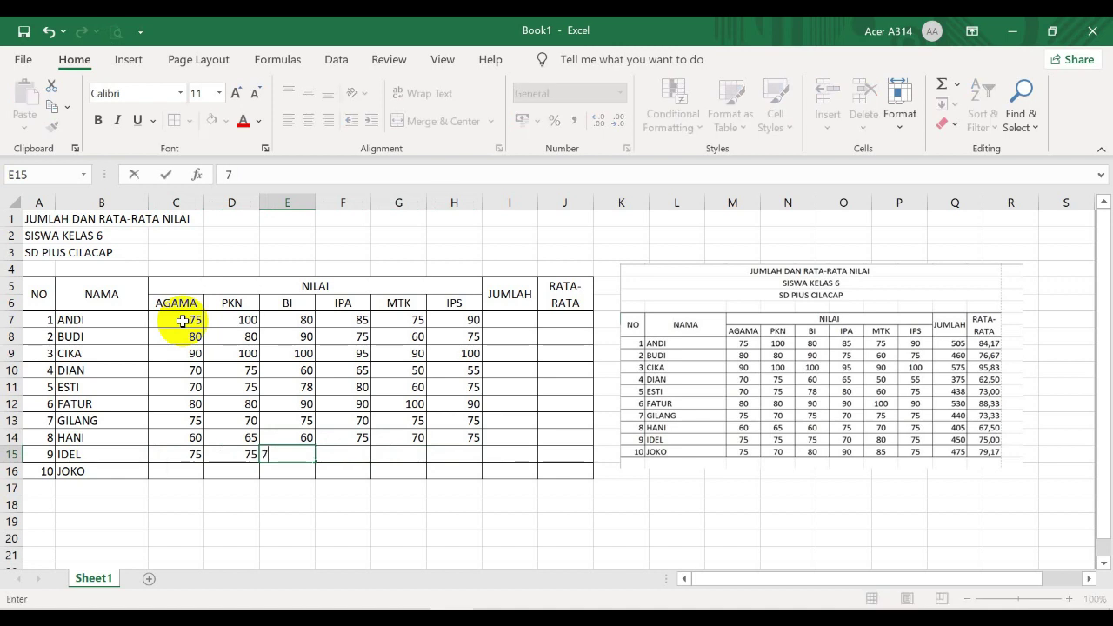
{"action": "type", "text": "5"}
{"action": "key", "text": "Tab"}
{"action": "type", "text": "70"}
{"action": "key", "text": "Tab"}
{"action": "type", "text": "80"}
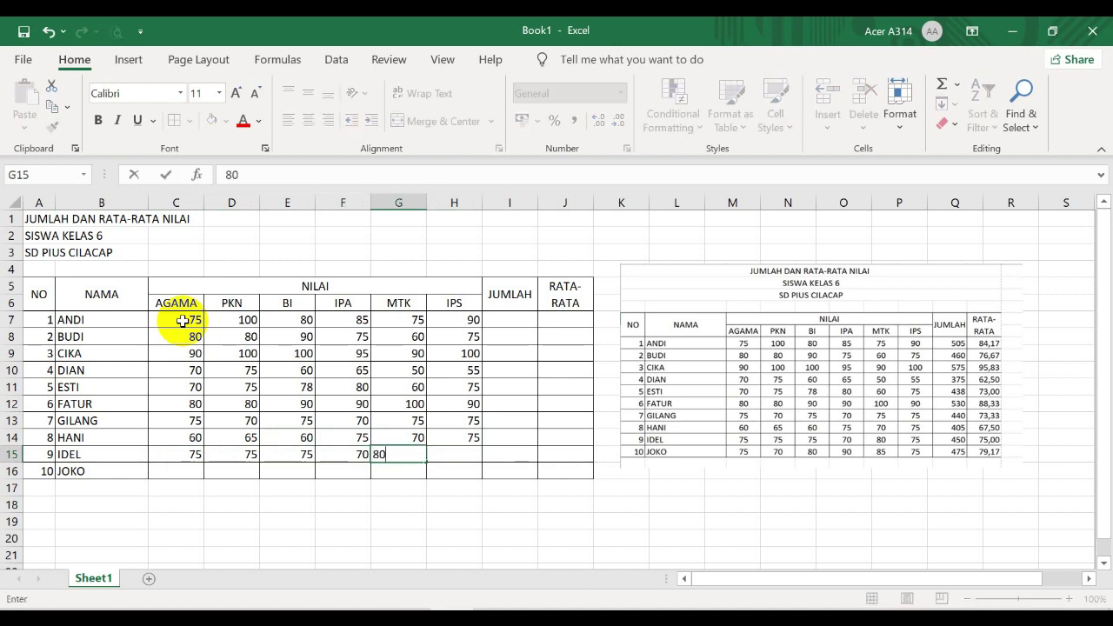
{"action": "key", "text": "Tab"}
{"action": "type", "text": "75"}
{"action": "key", "text": "Return"}
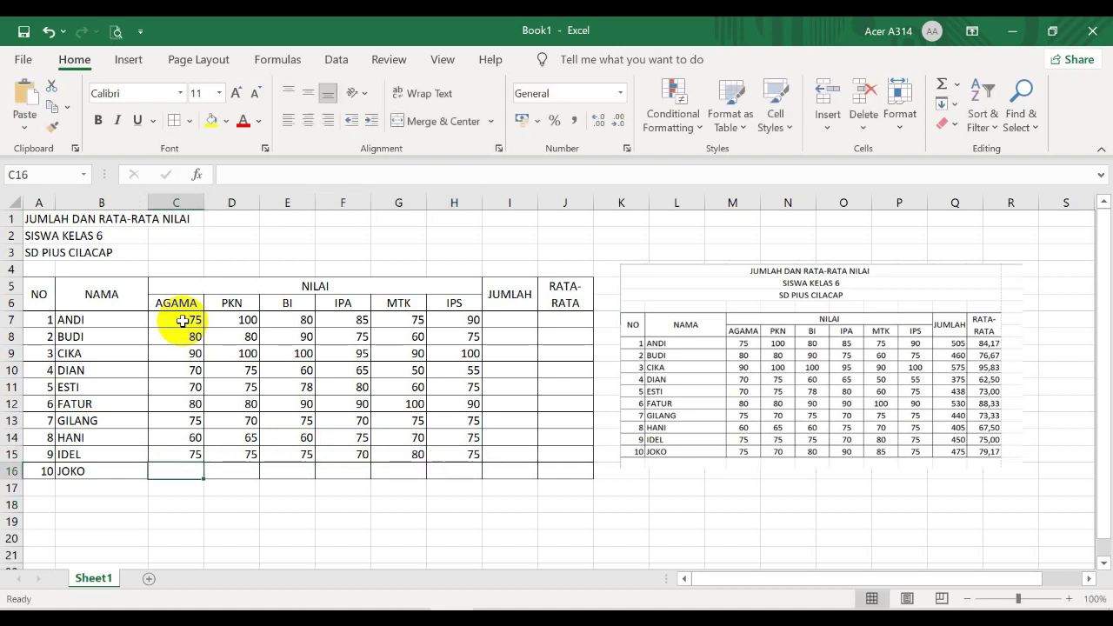
- Enter student 10's subject scores across C16:H16 as 75, 70, 80, 90, 85 and 75
{"action": "type", "text": "75"}
{"action": "key", "text": "Tab"}
{"action": "type", "text": "70"}
{"action": "key", "text": "Tab"}
{"action": "type", "text": "80"}
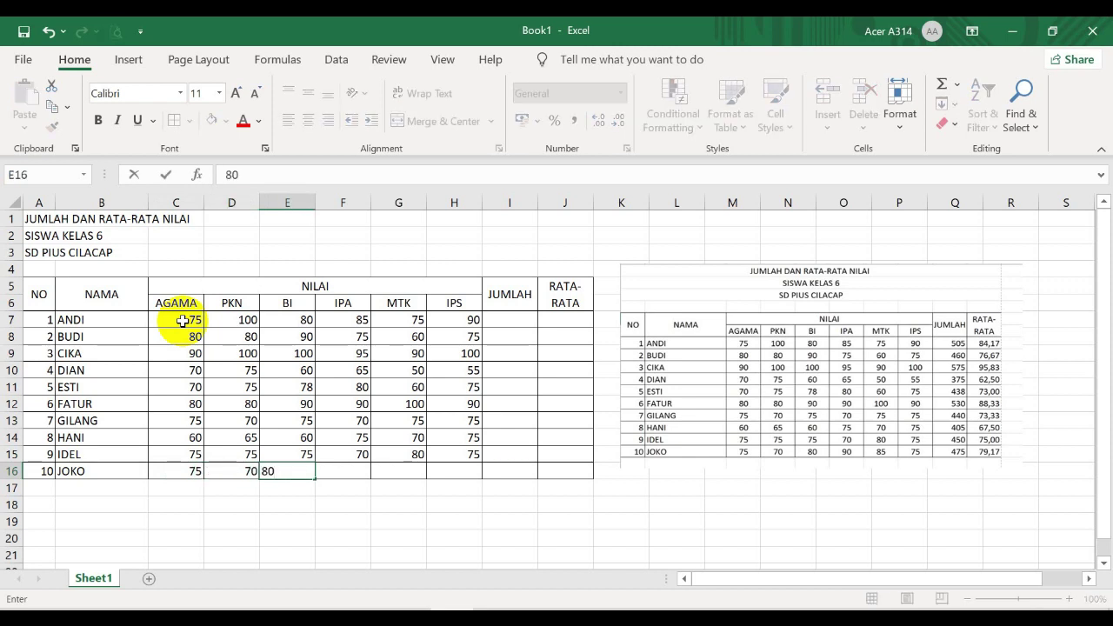
{"action": "key", "text": "Tab"}
{"action": "type", "text": "90"}
{"action": "key", "text": "Tab"}
{"action": "type", "text": "85"}
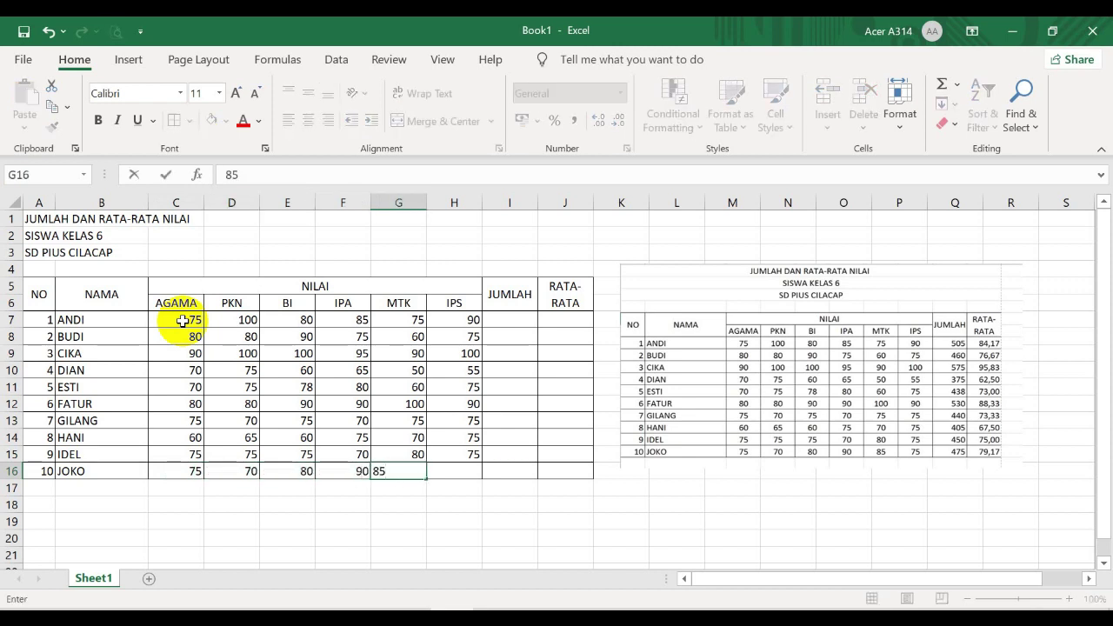
{"action": "key", "text": "Tab"}
{"action": "type", "text": "75"}
{"action": "key", "text": "Tab"}
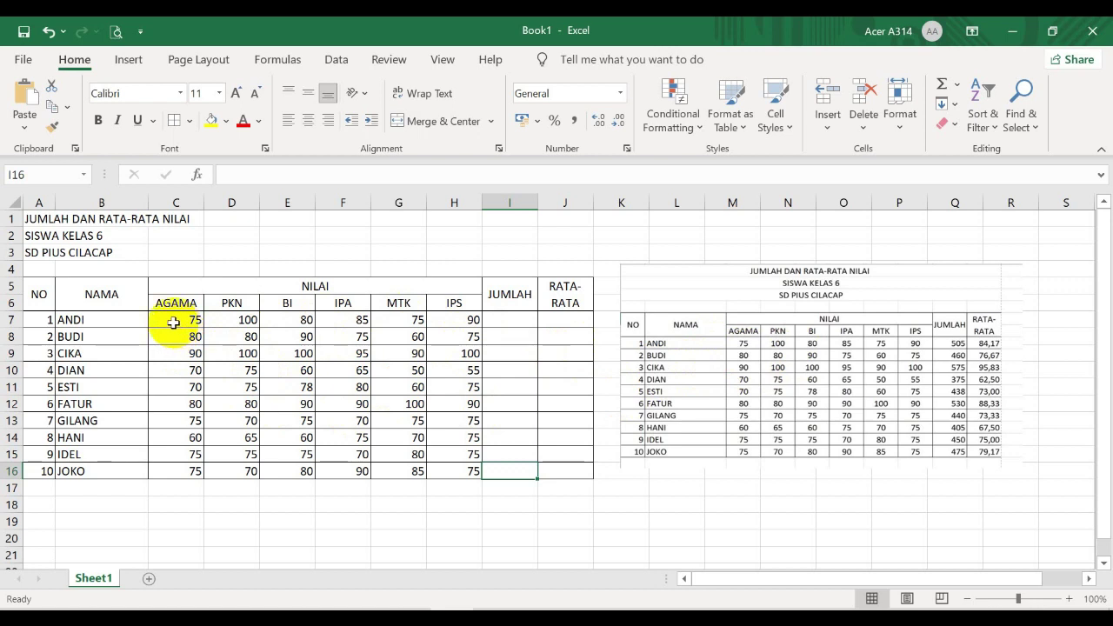
- Center all the subject scores in C7:H16 horizontally
{"action": "left_click_drag", "start_coordinate": [172, 321], "coordinate": [462, 469]}
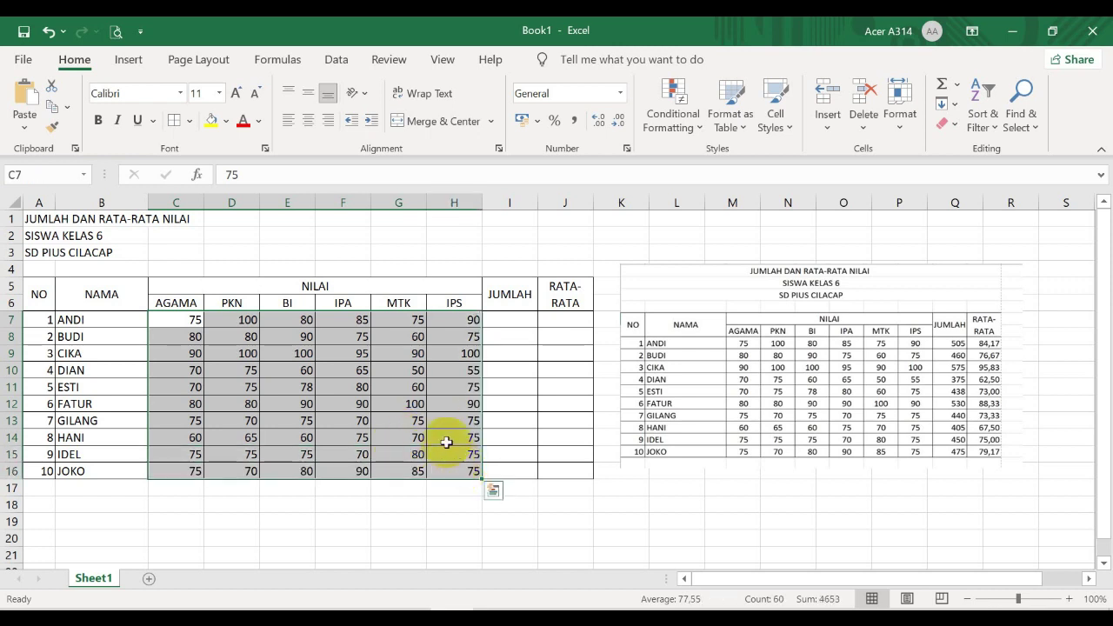
{"action": "left_click", "coordinate": [308, 123]}
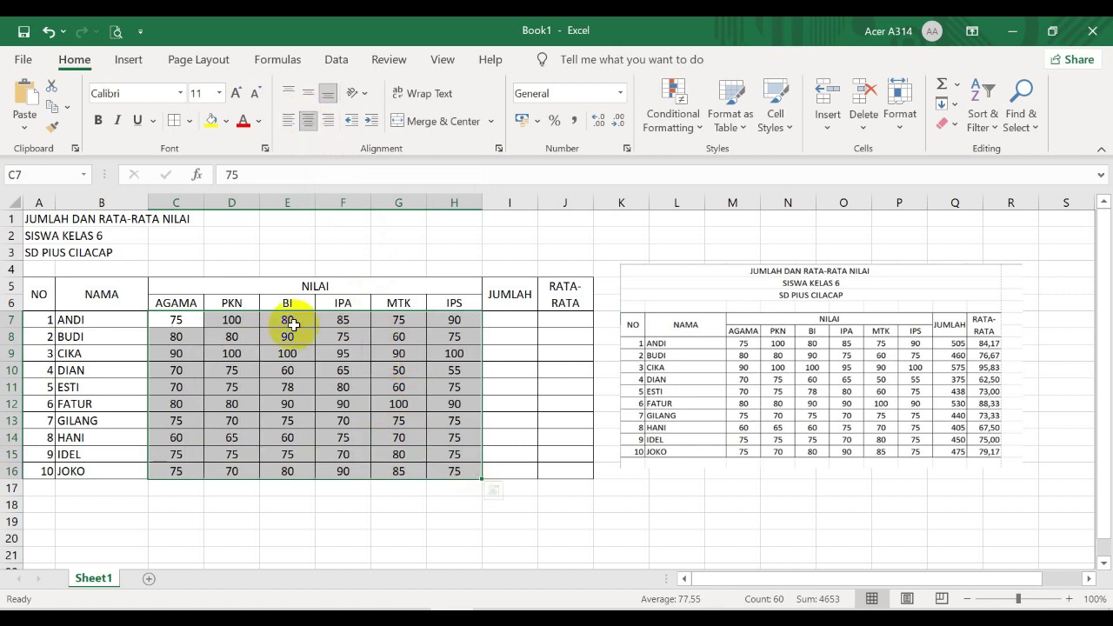
{"action": "left_click", "coordinate": [494, 364]}
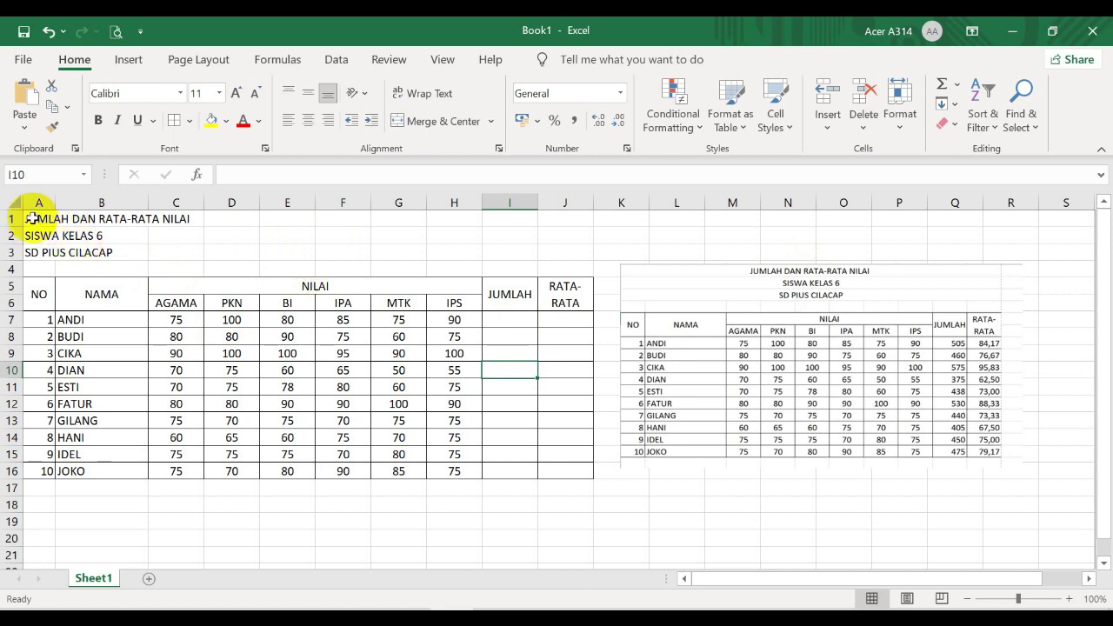
- Merge and center each of the three title lines across columns A to J in rows 1, 2 and 3
{"action": "left_click_drag", "start_coordinate": [31, 218], "coordinate": [566, 220]}
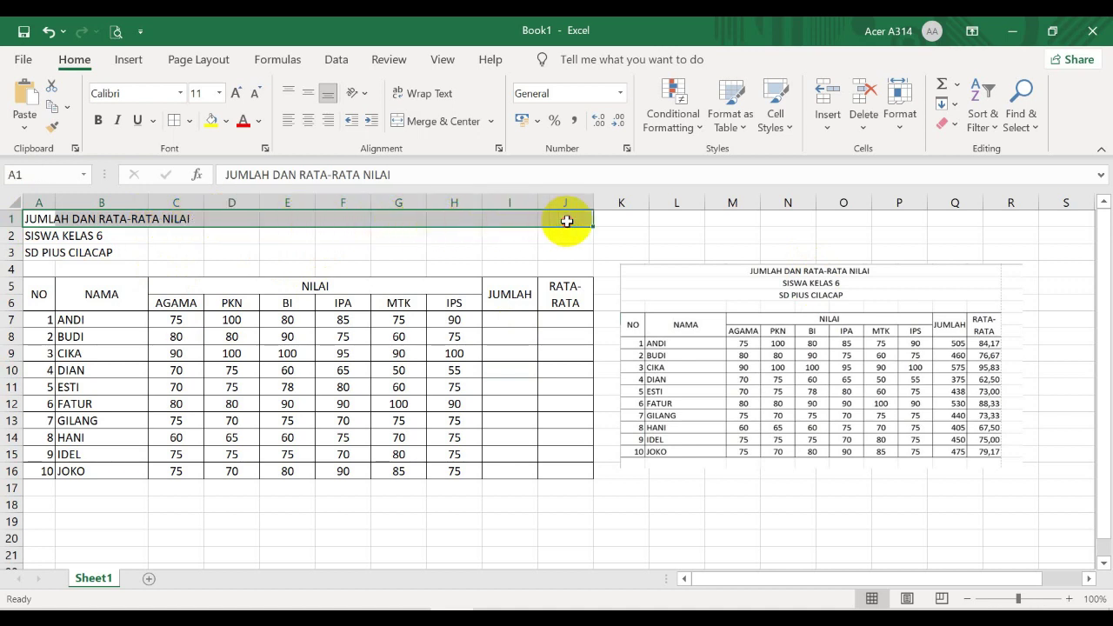
{"action": "left_click", "coordinate": [442, 128]}
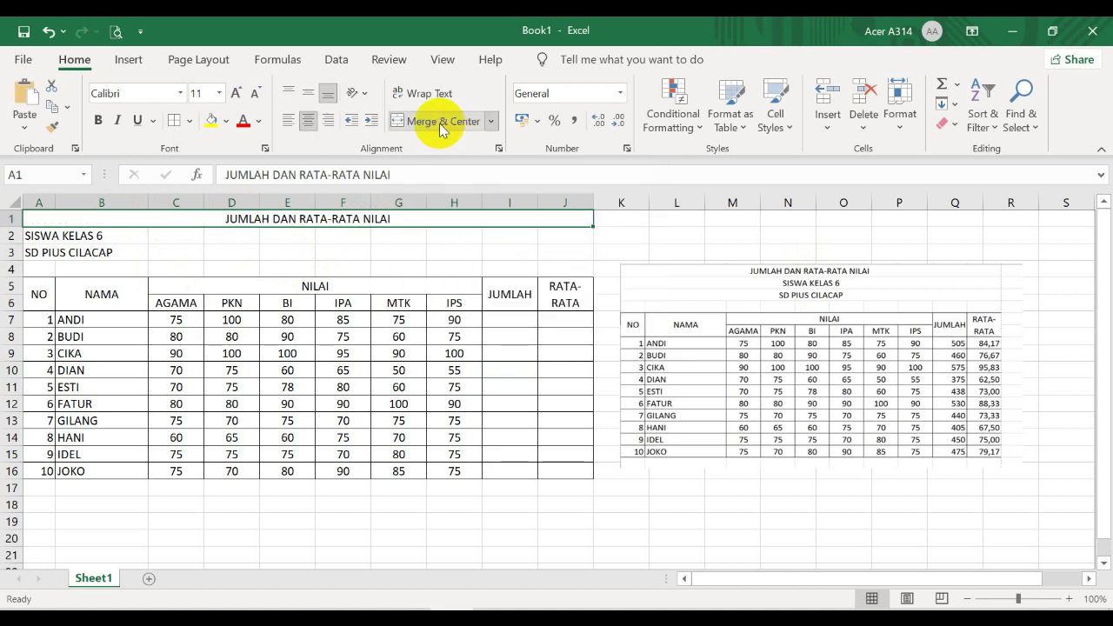
{"action": "left_click", "coordinate": [408, 239]}
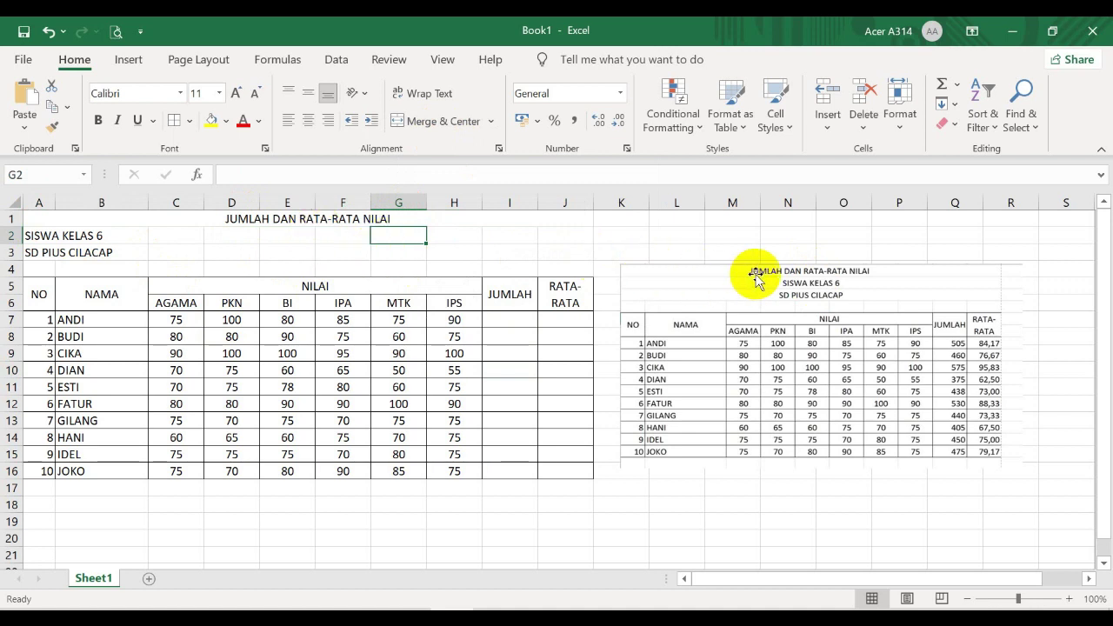
{"action": "left_click_drag", "start_coordinate": [31, 238], "coordinate": [559, 238]}
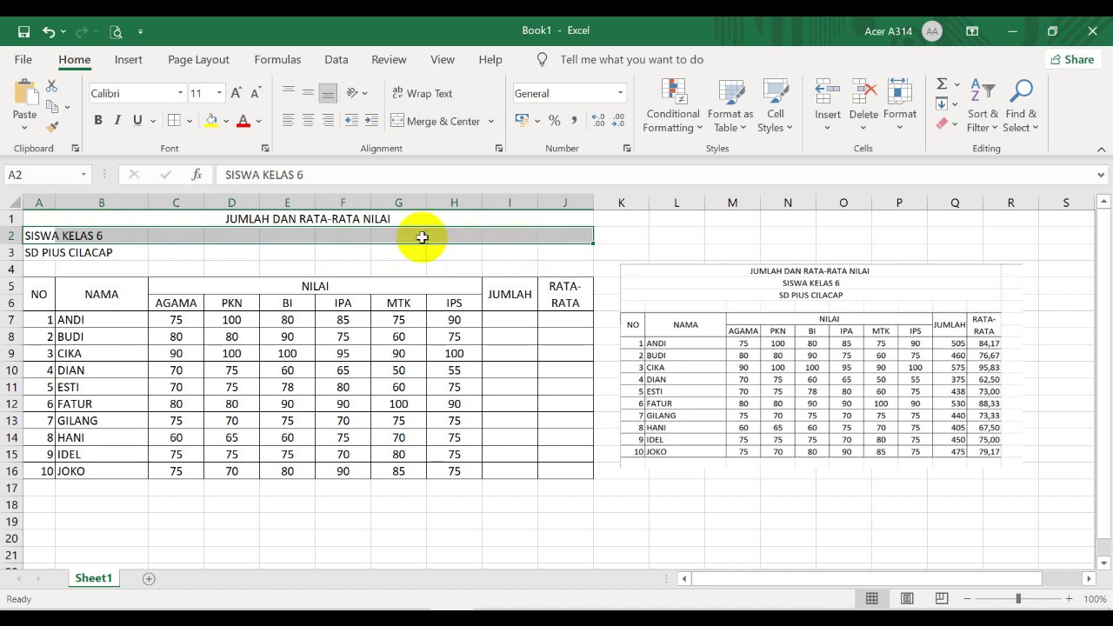
{"action": "left_click", "coordinate": [433, 125]}
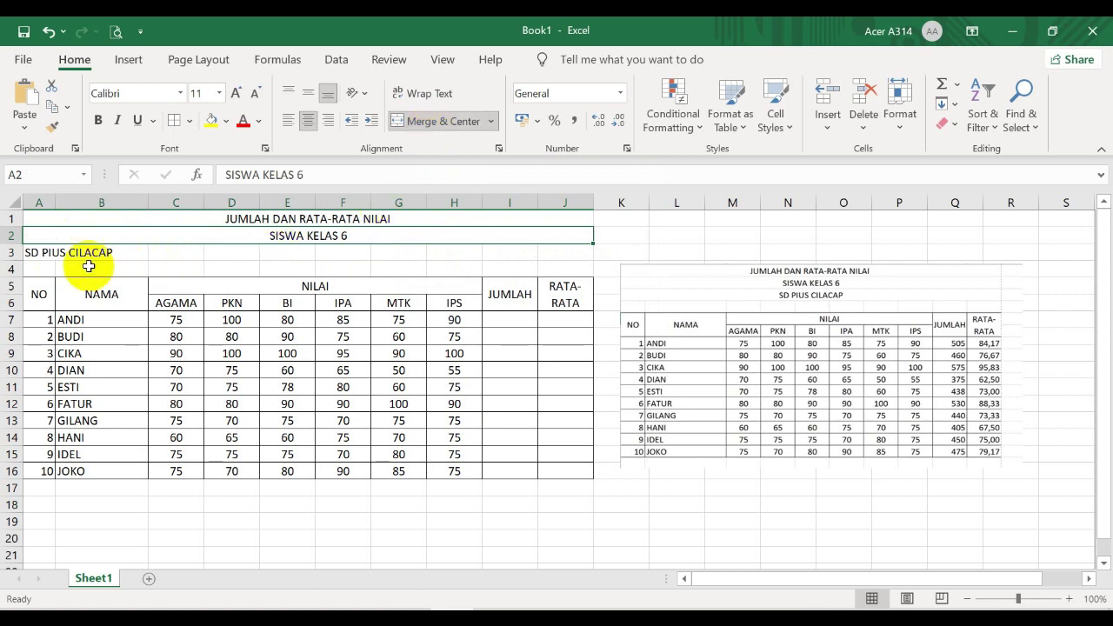
{"action": "left_click_drag", "start_coordinate": [31, 252], "coordinate": [557, 258]}
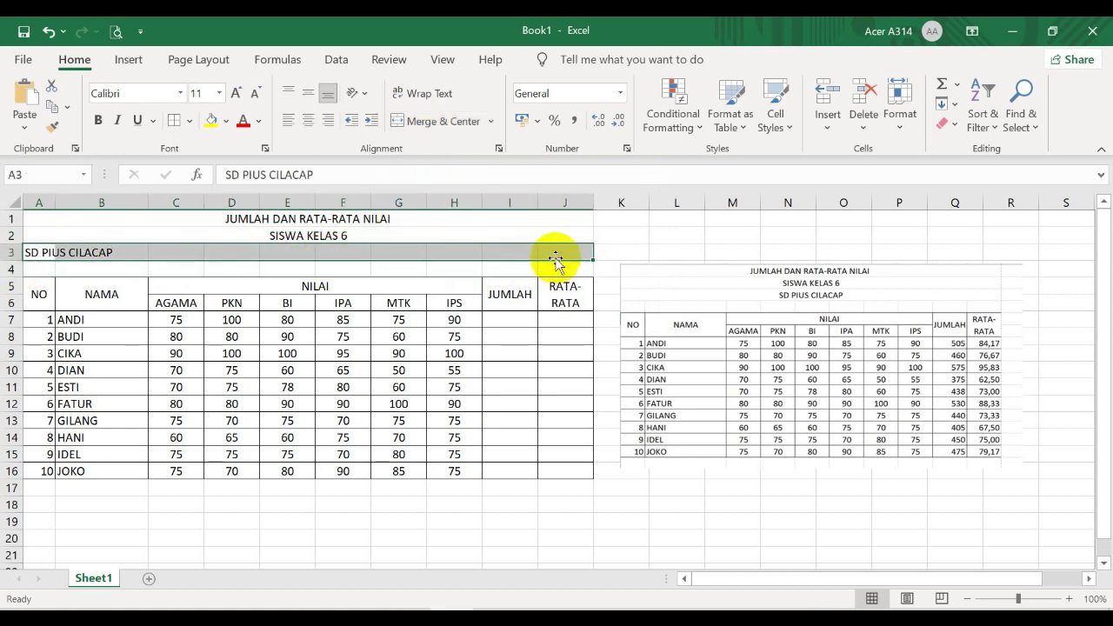
{"action": "left_click", "coordinate": [433, 124]}
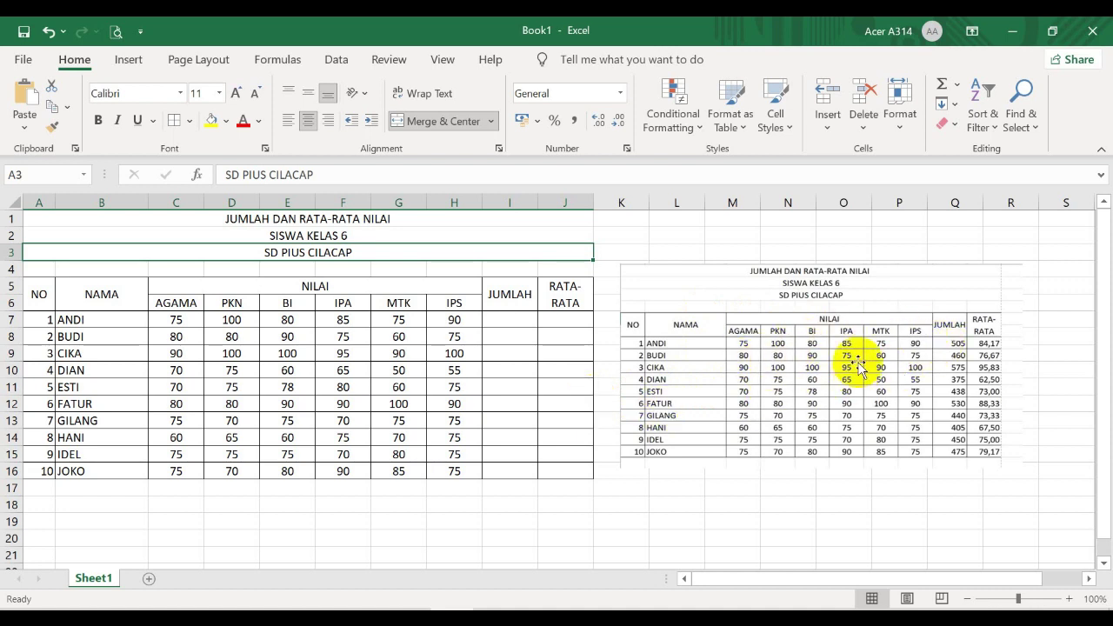
- Calculate student 1's total in the JUMLAH cell I7 with the formula =SUM(C7:H7)
{"action": "left_click", "coordinate": [507, 321]}
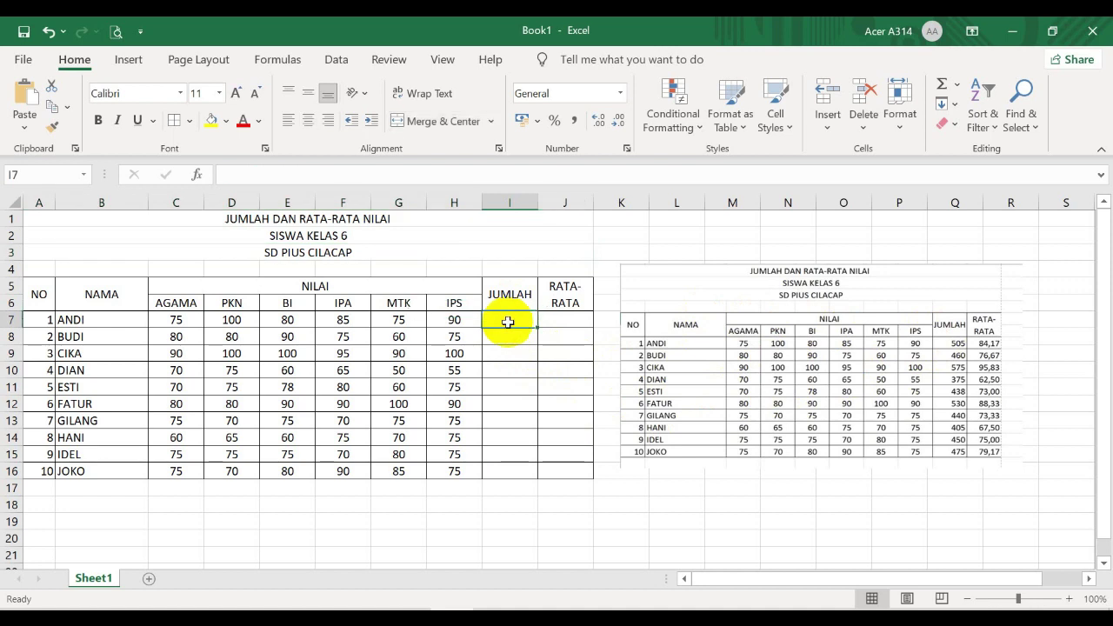
{"action": "type", "text": "="}
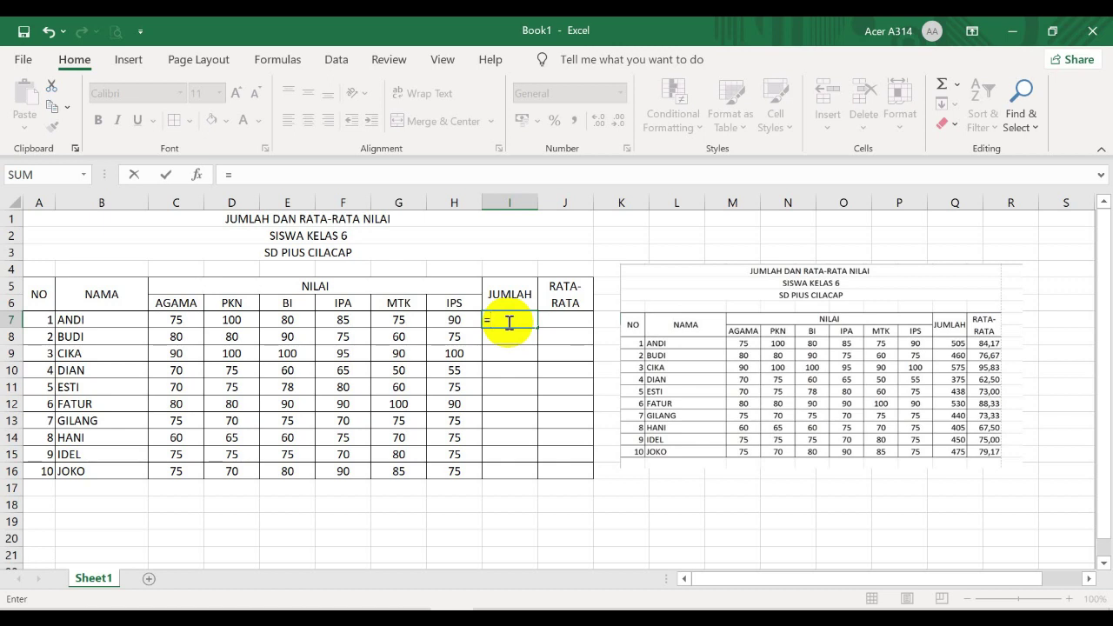
{"action": "type", "text": "SUM"}
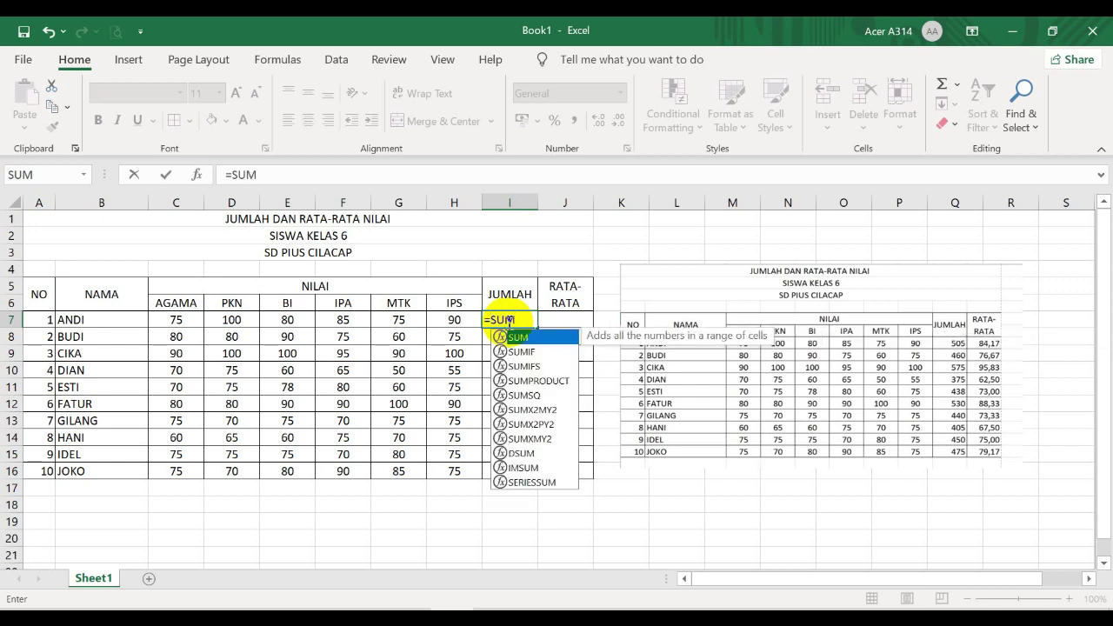
{"action": "type", "text": "("}
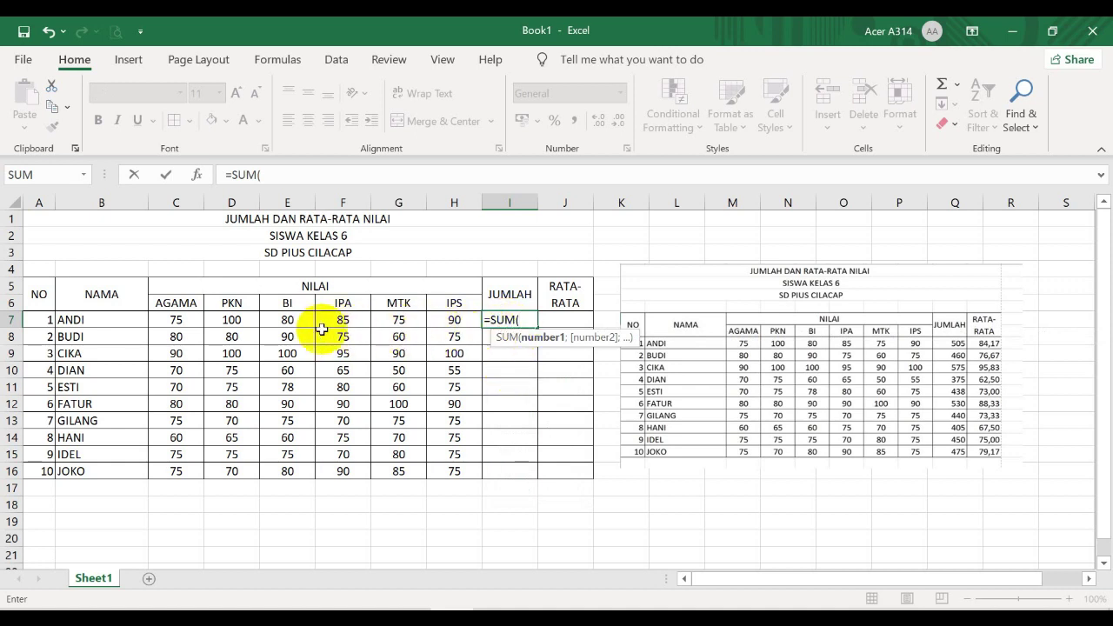
{"action": "left_click", "coordinate": [180, 320]}
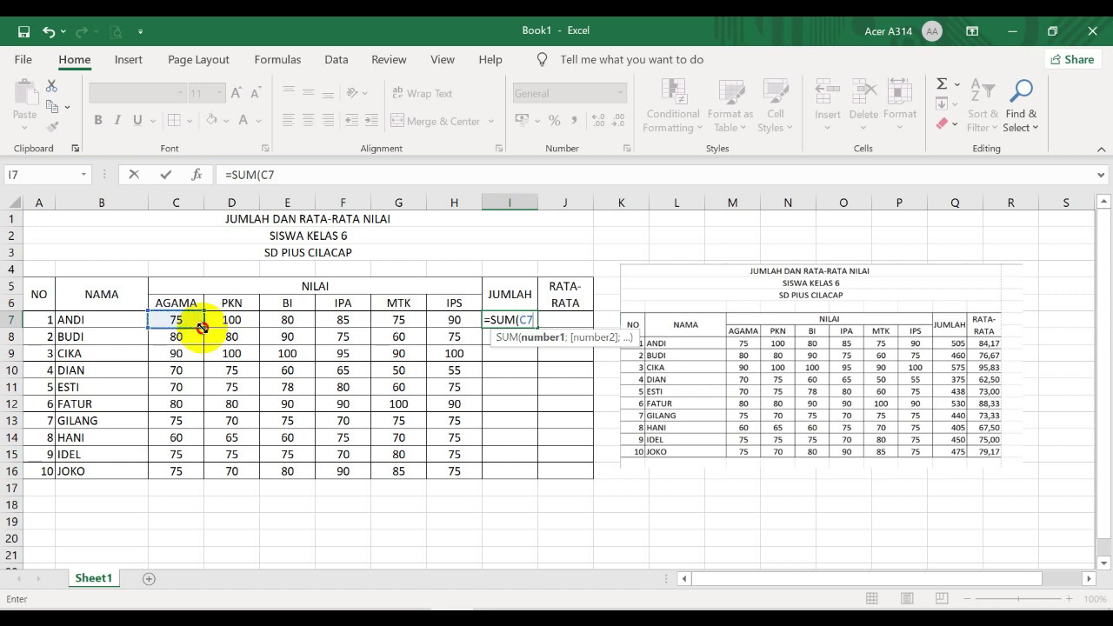
{"action": "left_click_drag", "start_coordinate": [207, 327], "coordinate": [466, 321]}
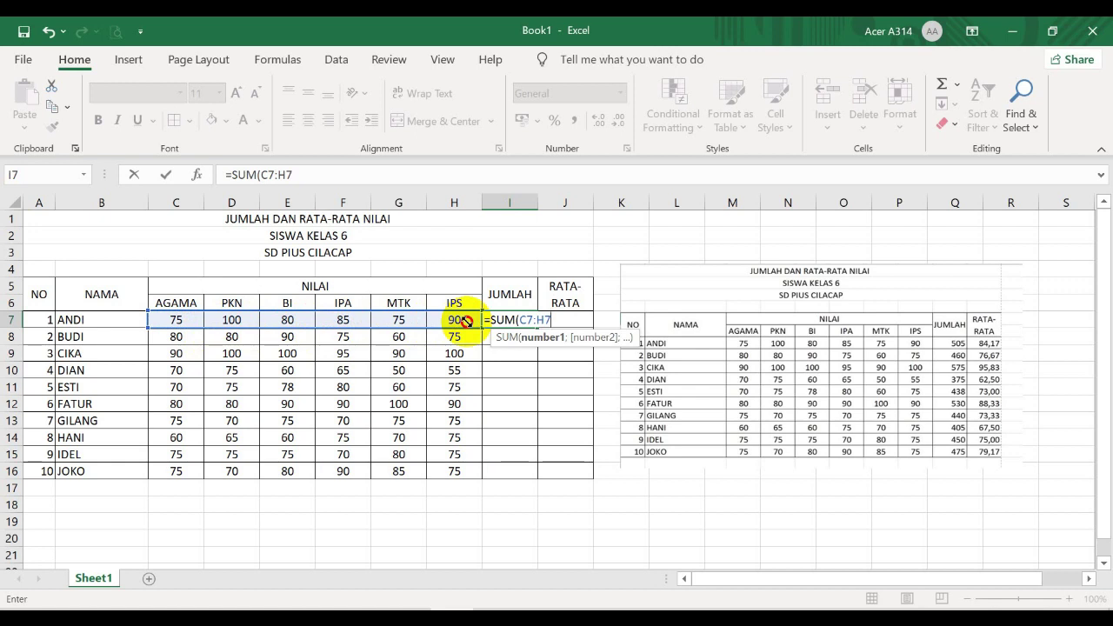
{"action": "left_click_drag", "start_coordinate": [466, 321], "coordinate": [464, 322]}
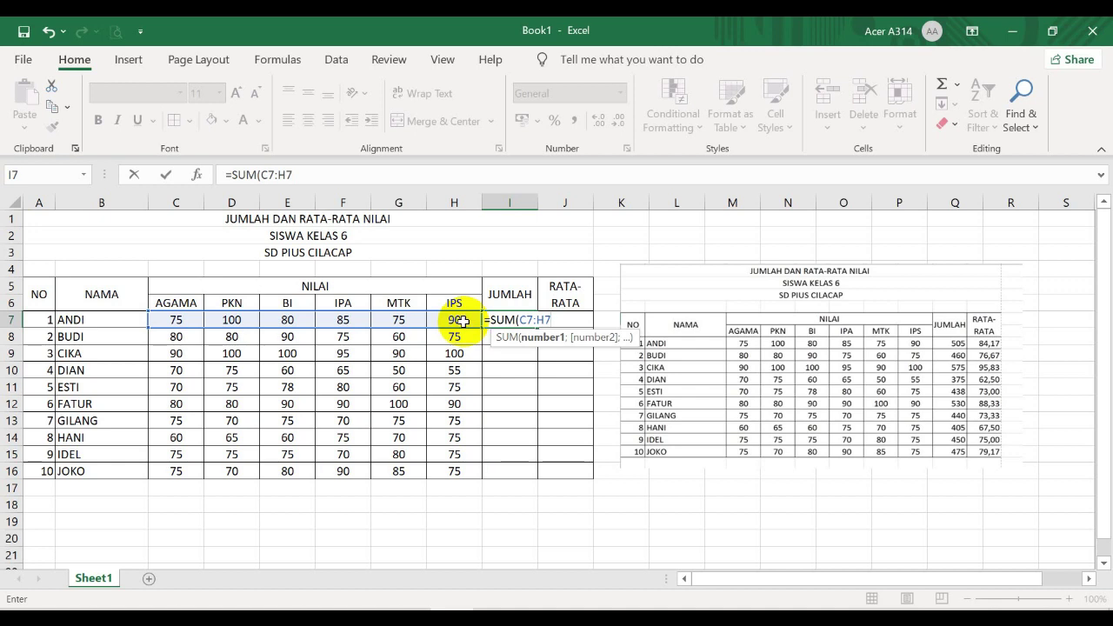
{"action": "type", "text": ")"}
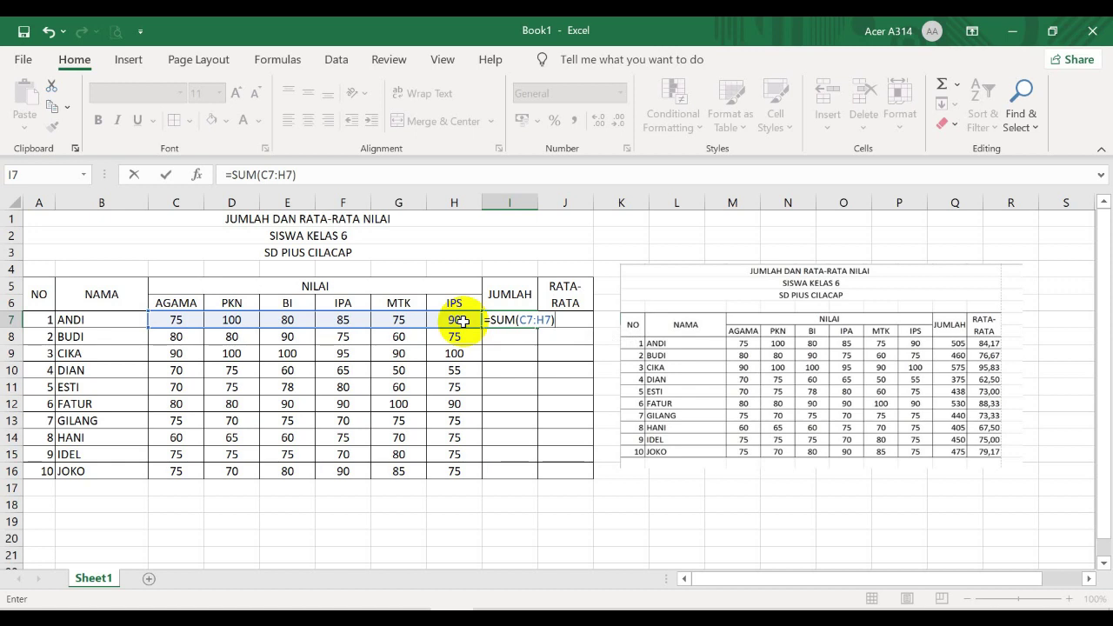
{"action": "key", "text": "Return"}
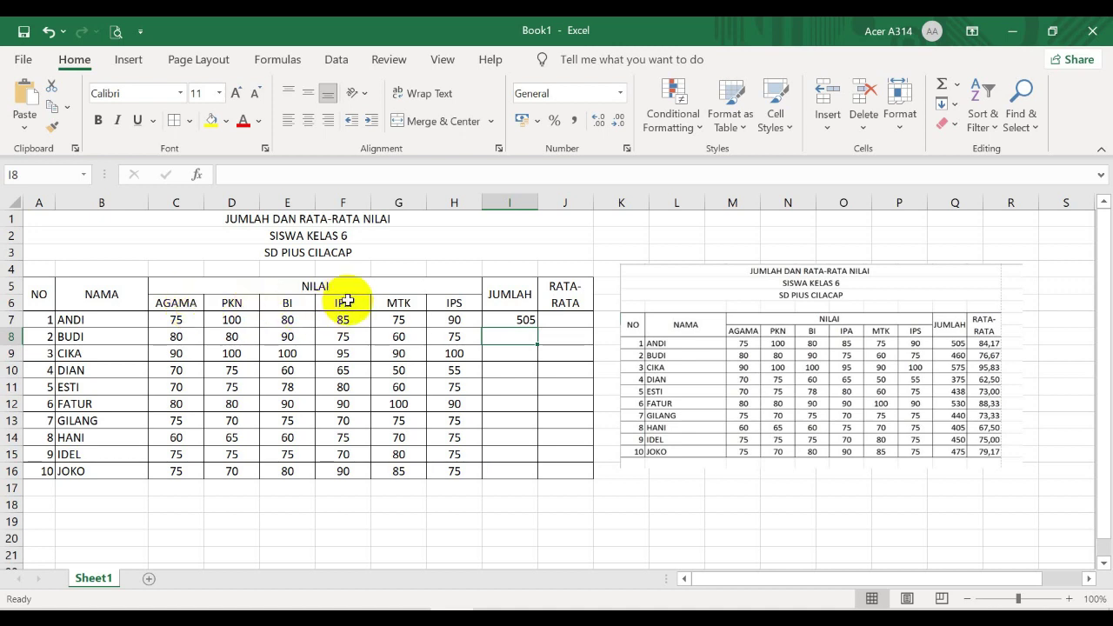
{"action": "left_click", "coordinate": [504, 319]}
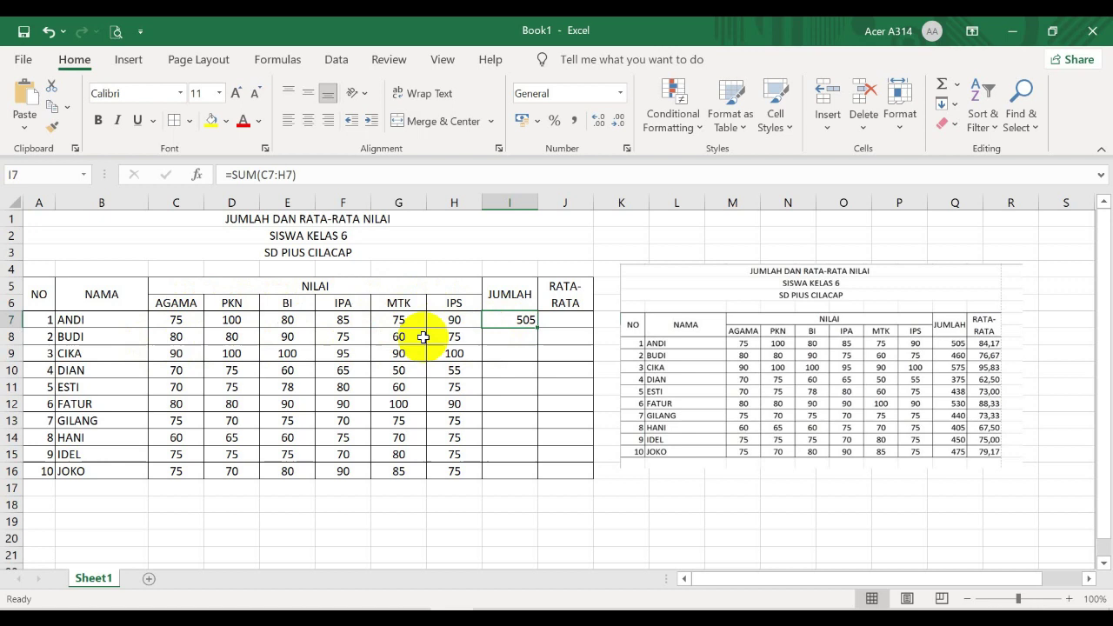
- Calculate student 2's total in I8 with the formula =SUM(C8:H8) and clear that cell again
{"action": "left_click", "coordinate": [512, 335]}
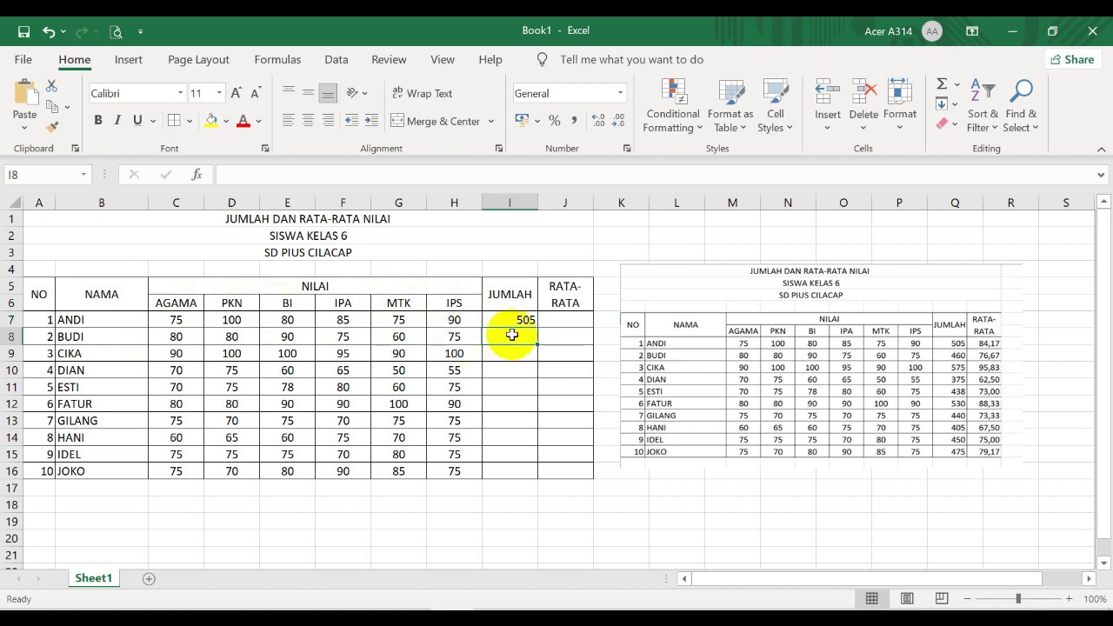
{"action": "type", "text": "="}
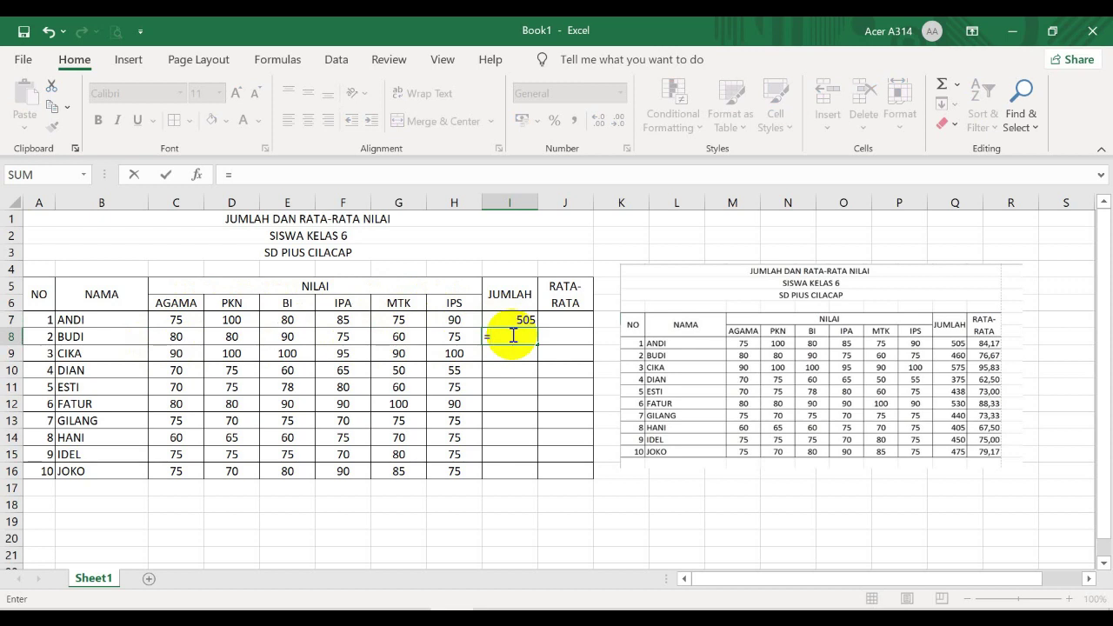
{"action": "type", "text": "(SUM"}
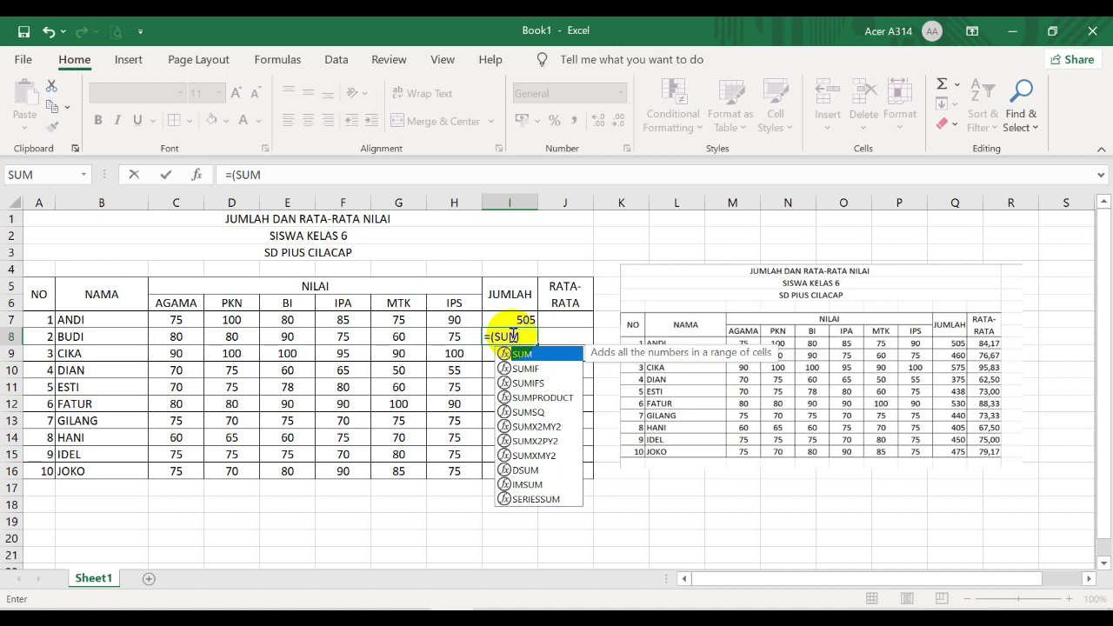
{"action": "key", "text": "BackSpace"}
{"action": "key", "text": "BackSpace"}
{"action": "key", "text": "BackSpace"}
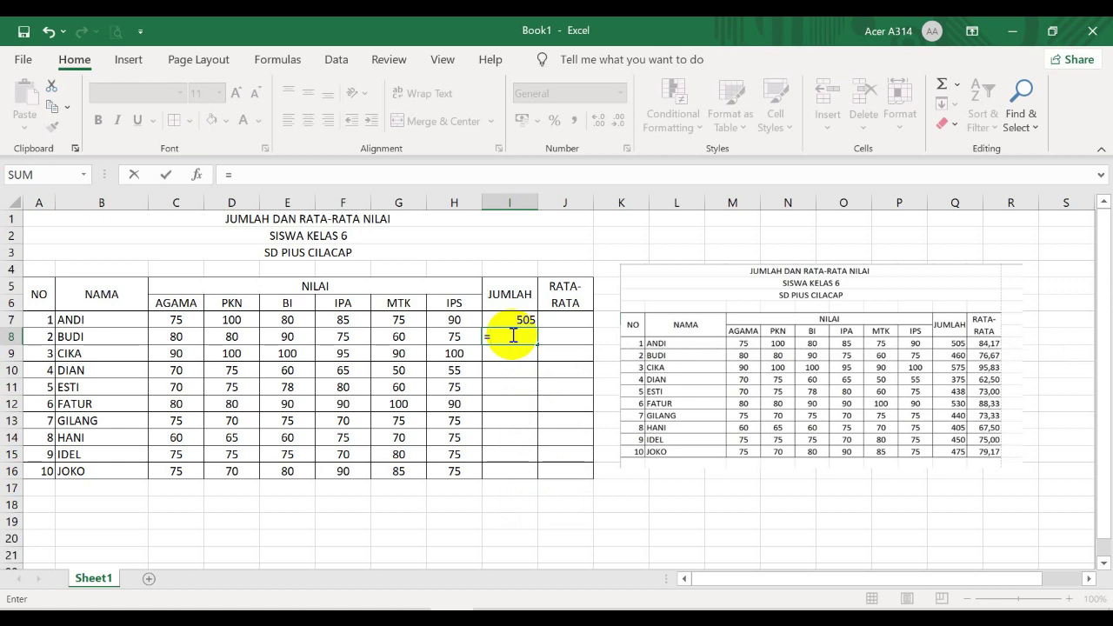
{"action": "type", "text": "SUM("}
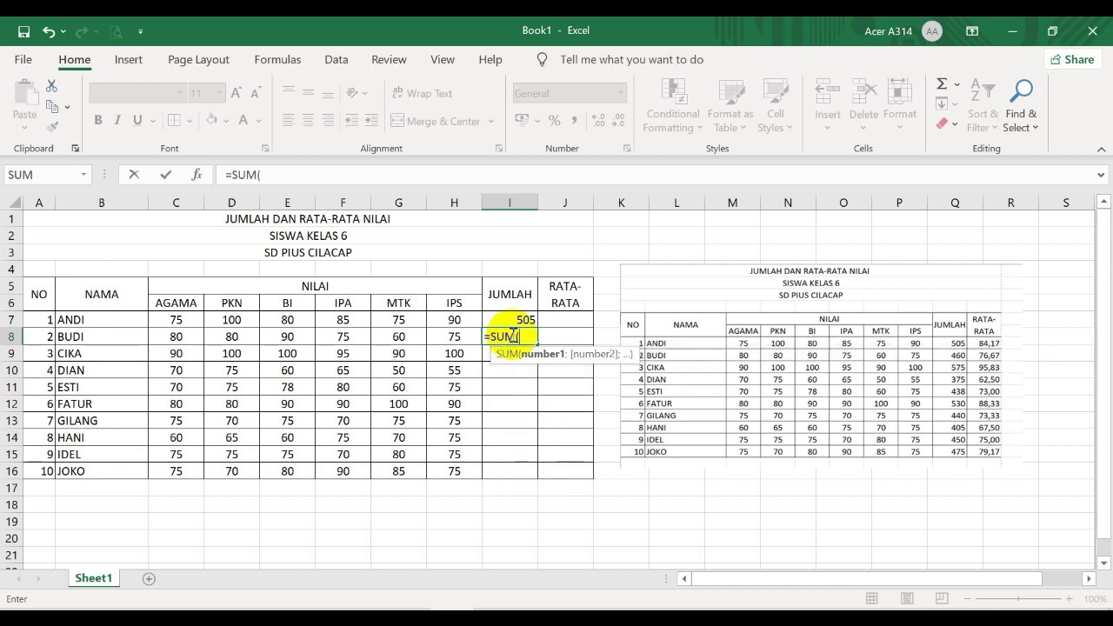
{"action": "left_click", "coordinate": [174, 338]}
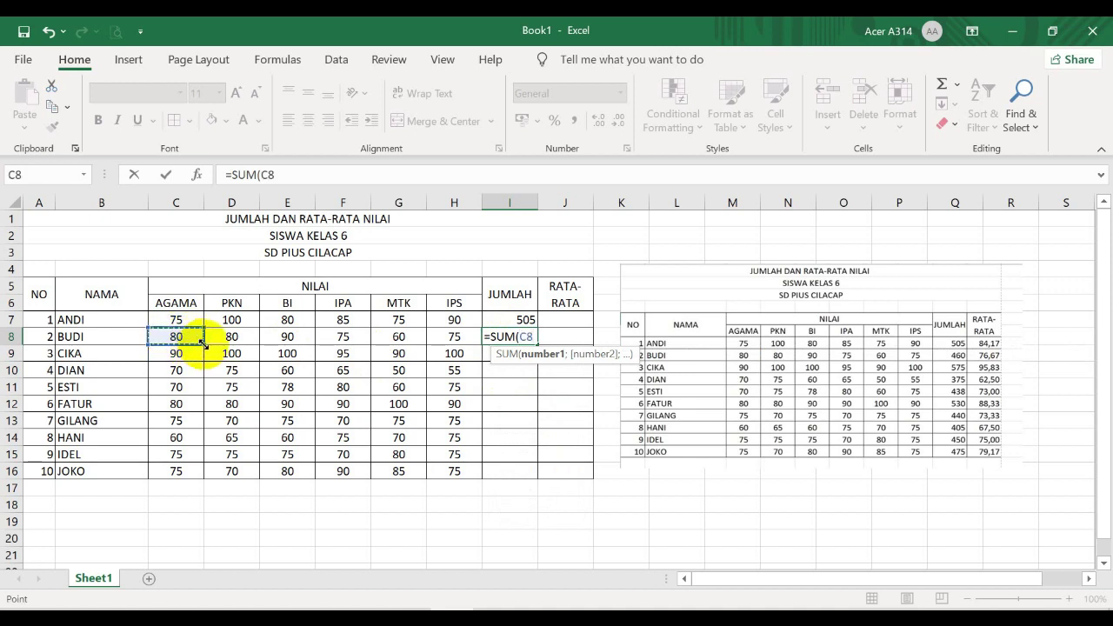
{"action": "left_click_drag", "start_coordinate": [202, 343], "coordinate": [456, 339]}
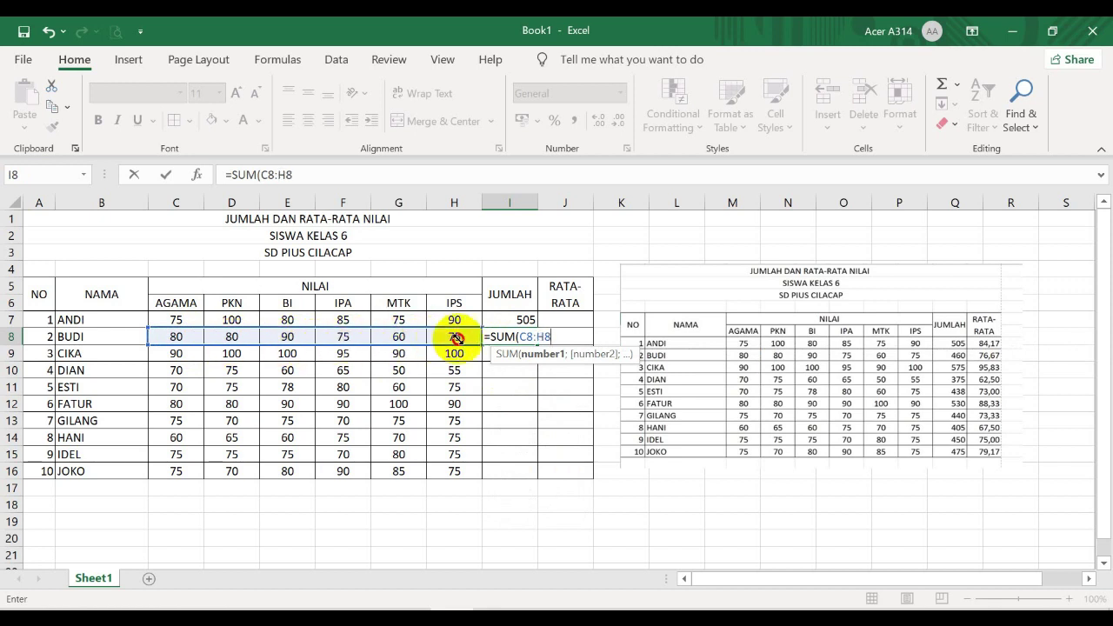
{"action": "left_click_drag", "start_coordinate": [456, 338], "coordinate": [457, 337]}
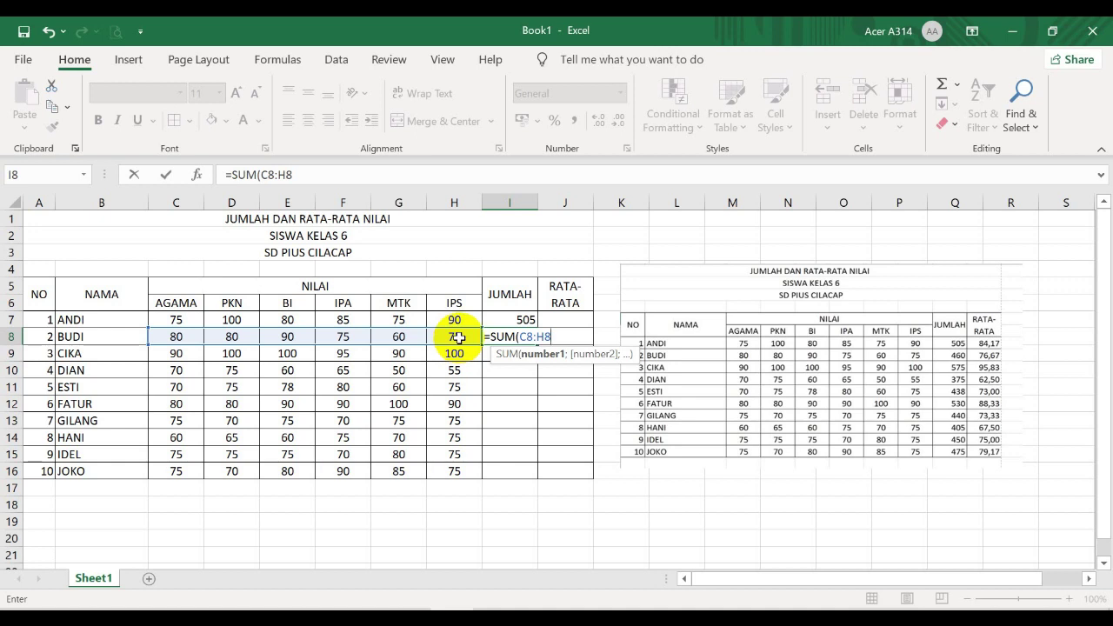
{"action": "type", "text": ")"}
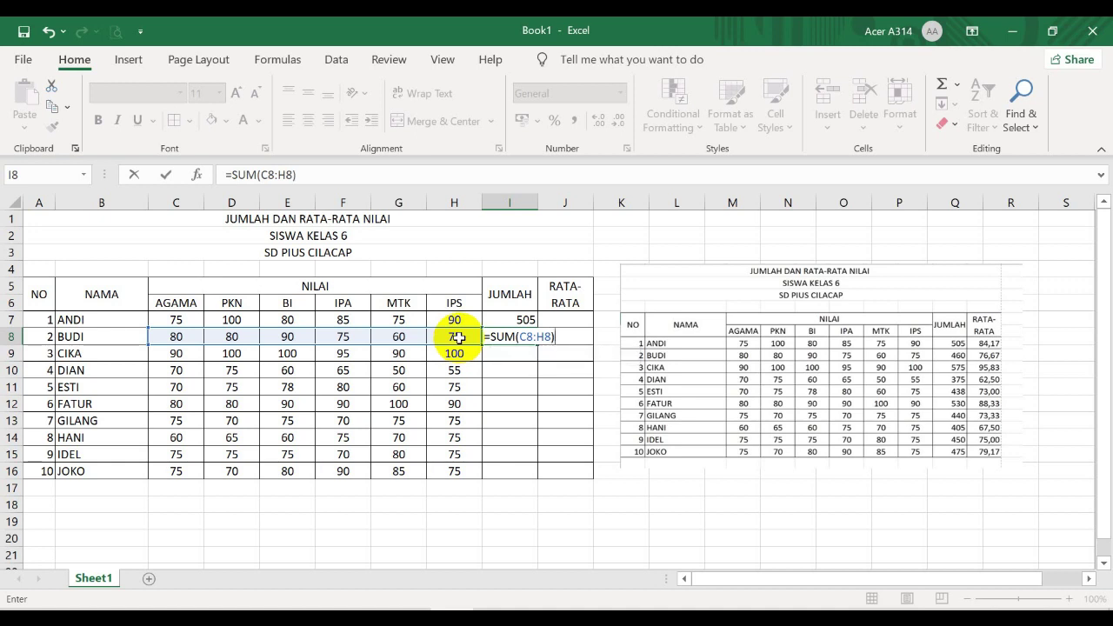
{"action": "key", "text": "Return"}
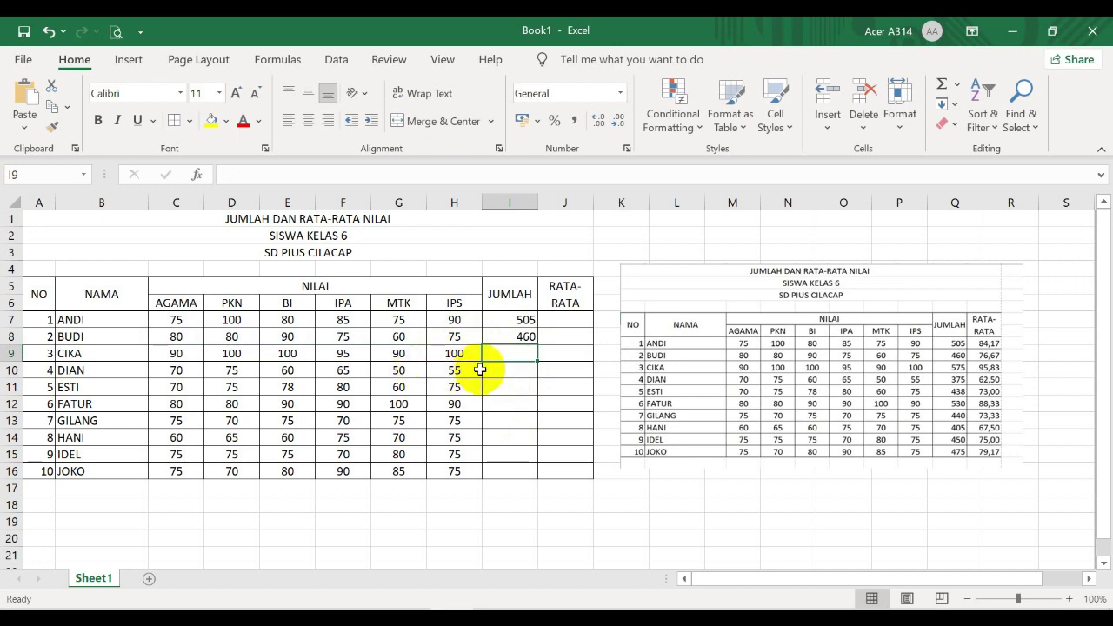
{"action": "left_click", "coordinate": [518, 337]}
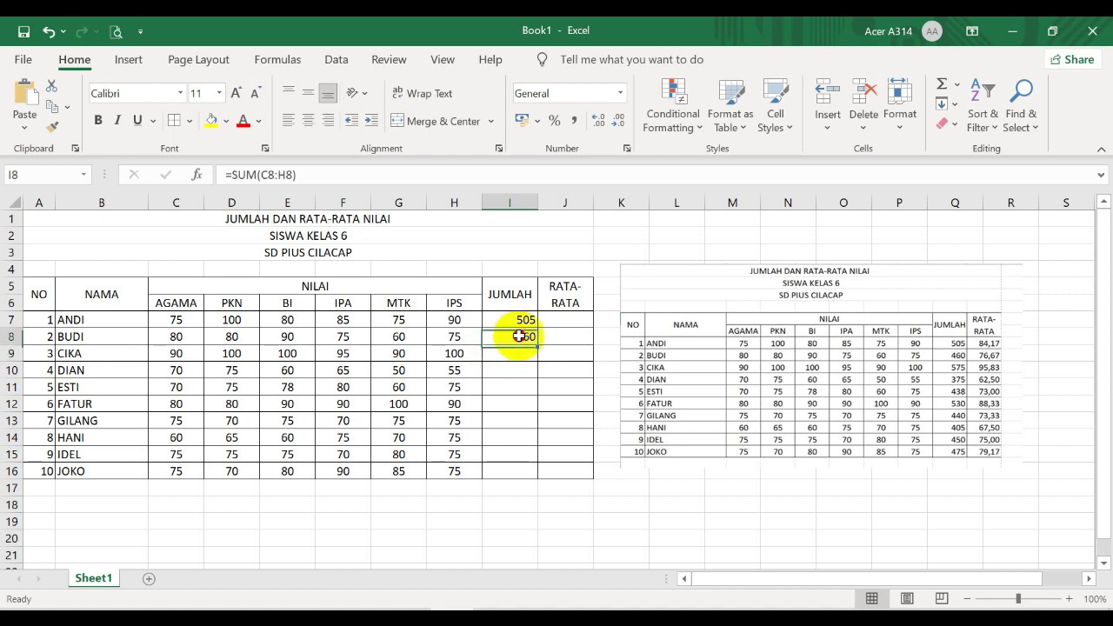
{"action": "key", "text": "Delete"}
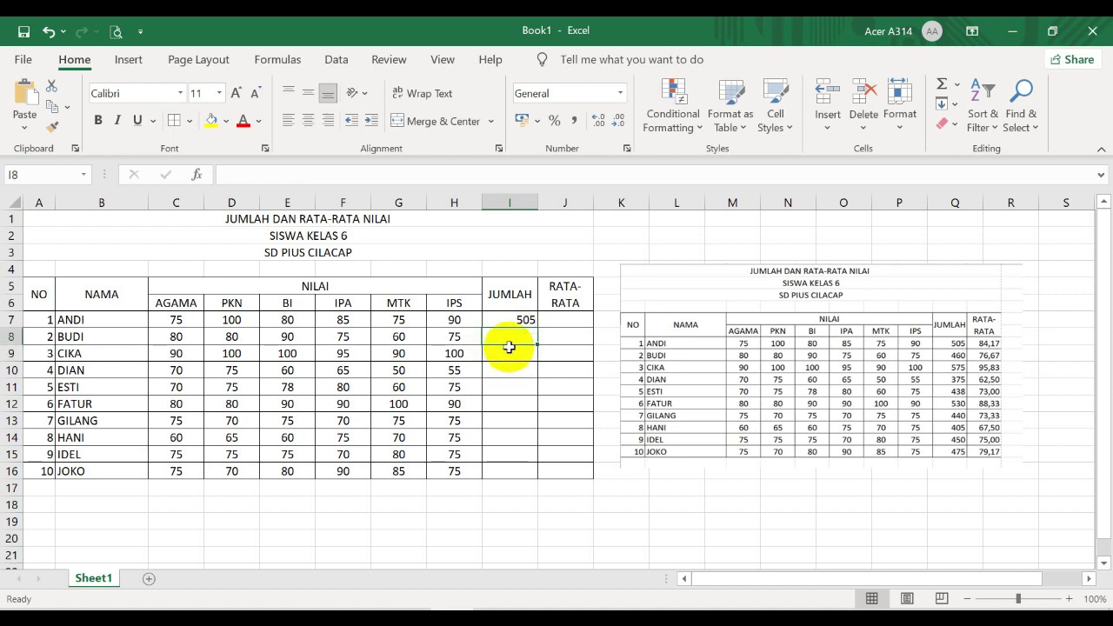
- Fill the total formula from I7 down to I16 and clear the whole range I7:I16 again
{"action": "left_click", "coordinate": [525, 318]}
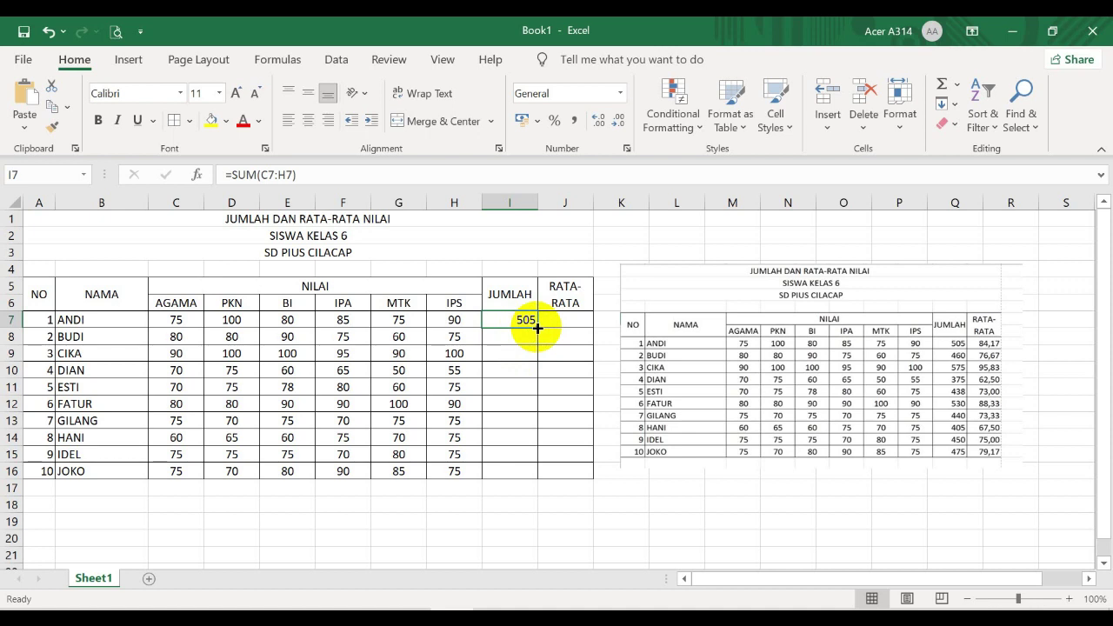
{"action": "double_click", "coordinate": [537, 328]}
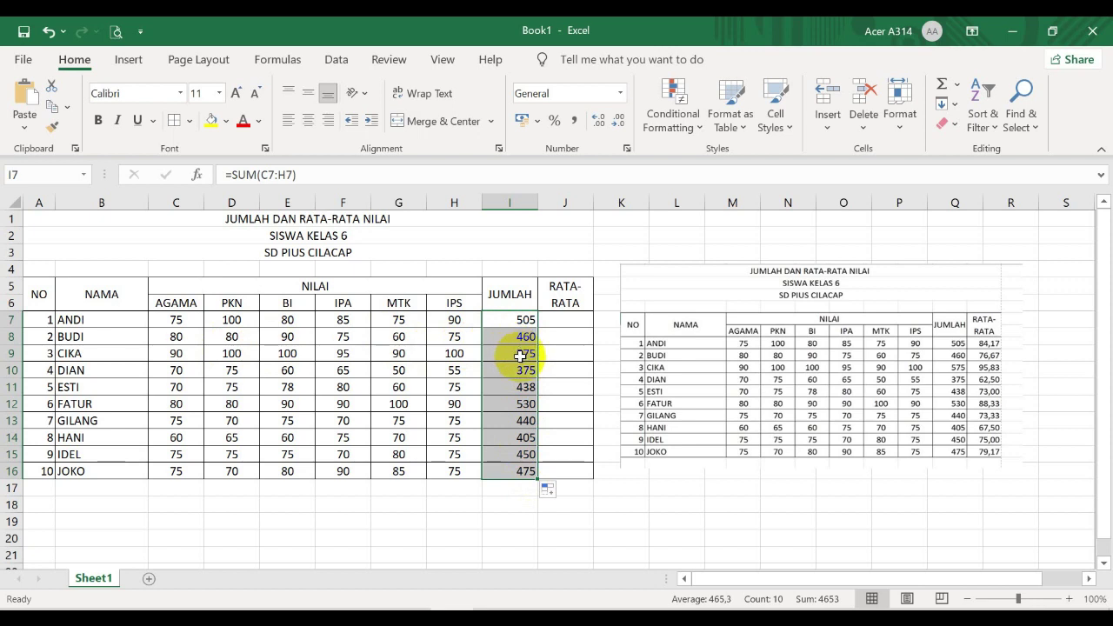
{"action": "key", "text": "Delete"}
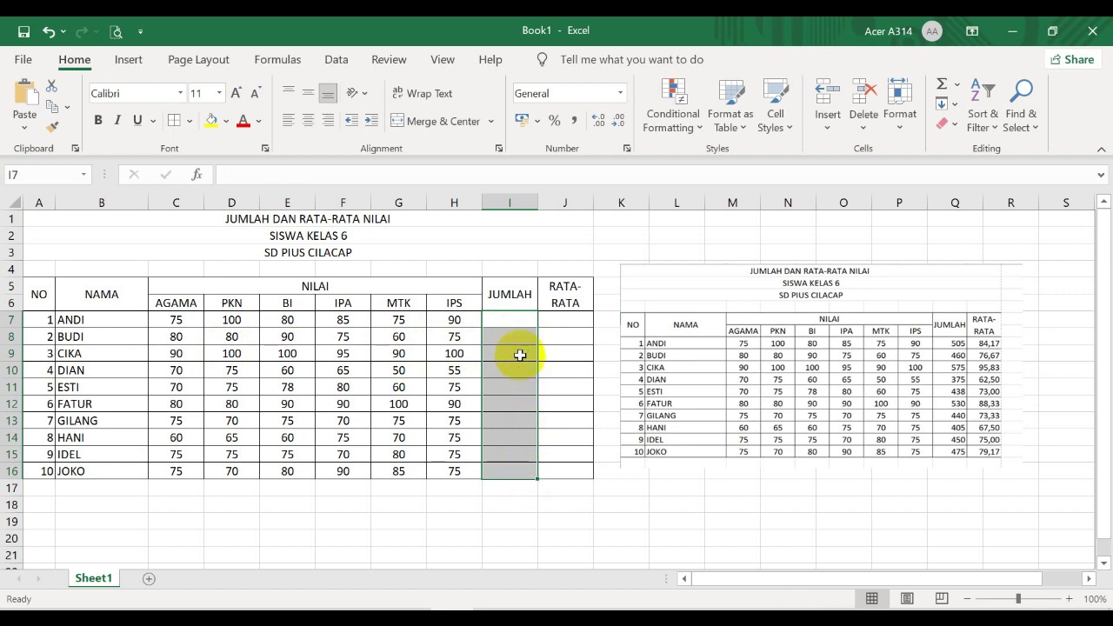
{"action": "left_click", "coordinate": [542, 350]}
- Enter the formula =SUM(C7:H7) in the JUMLAH cell I7 to total student 1's six subject scores
{"action": "left_click", "coordinate": [505, 318]}
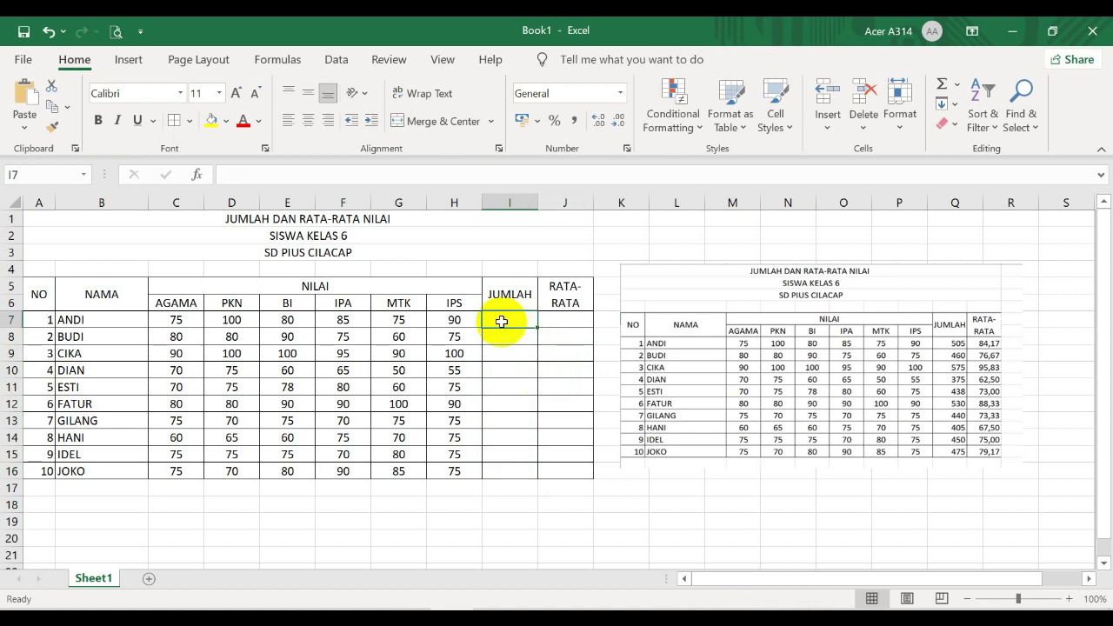
{"action": "type", "text": "="}
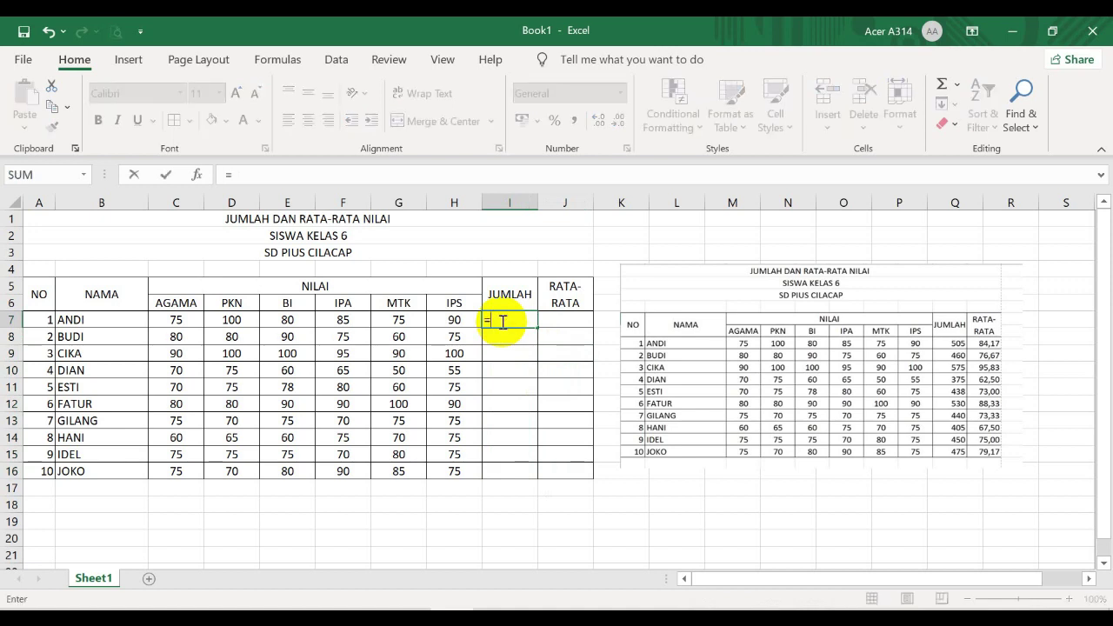
{"action": "type", "text": "SUM"}
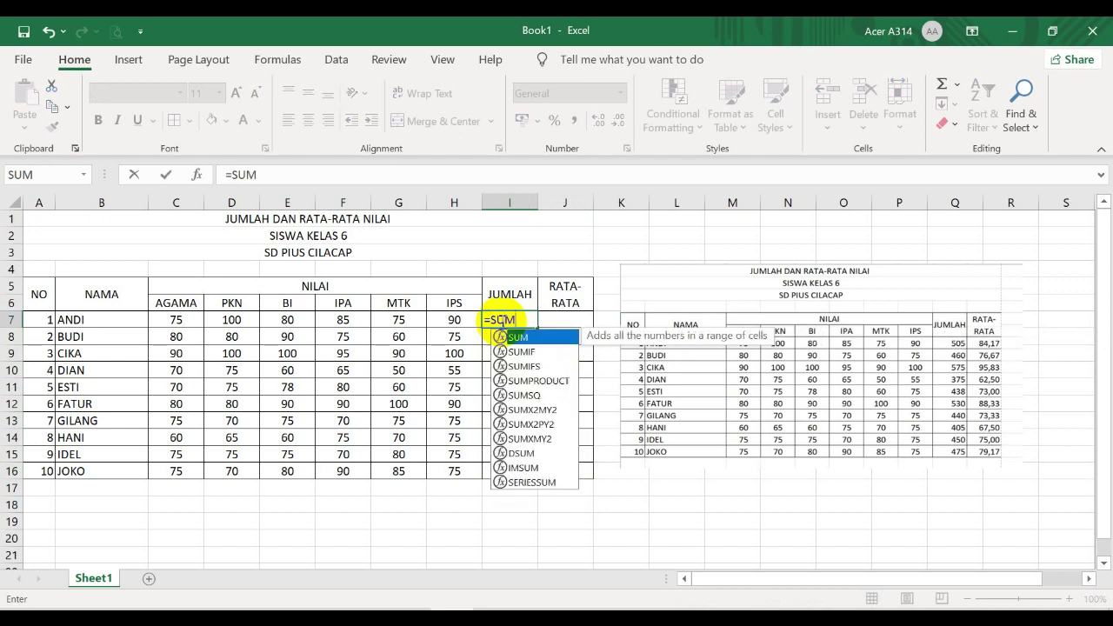
{"action": "type", "text": "("}
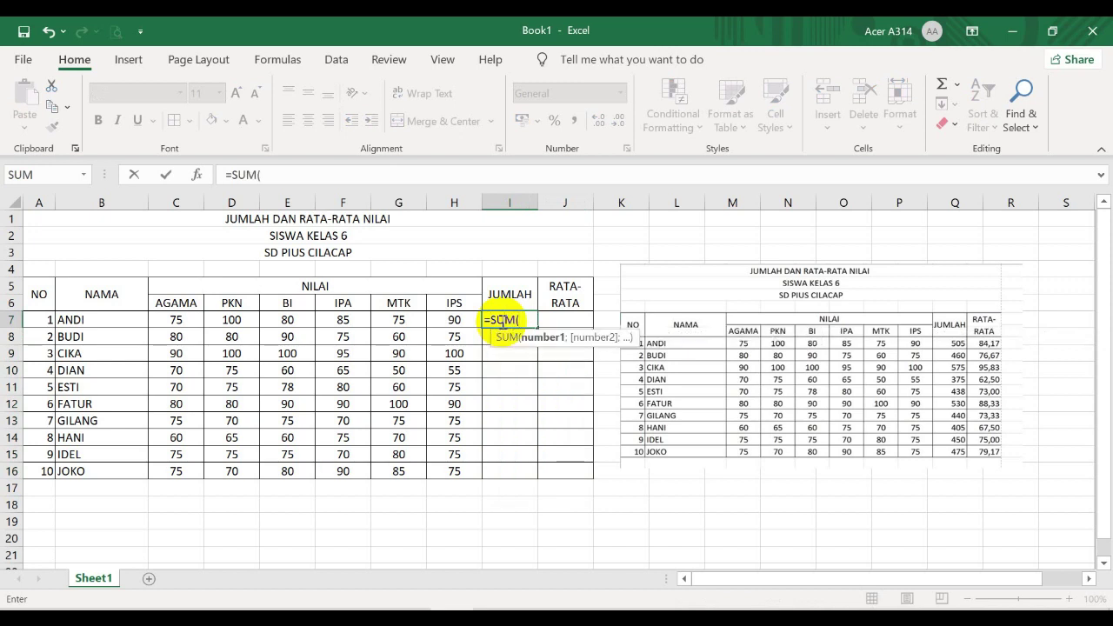
{"action": "left_click", "coordinate": [187, 320]}
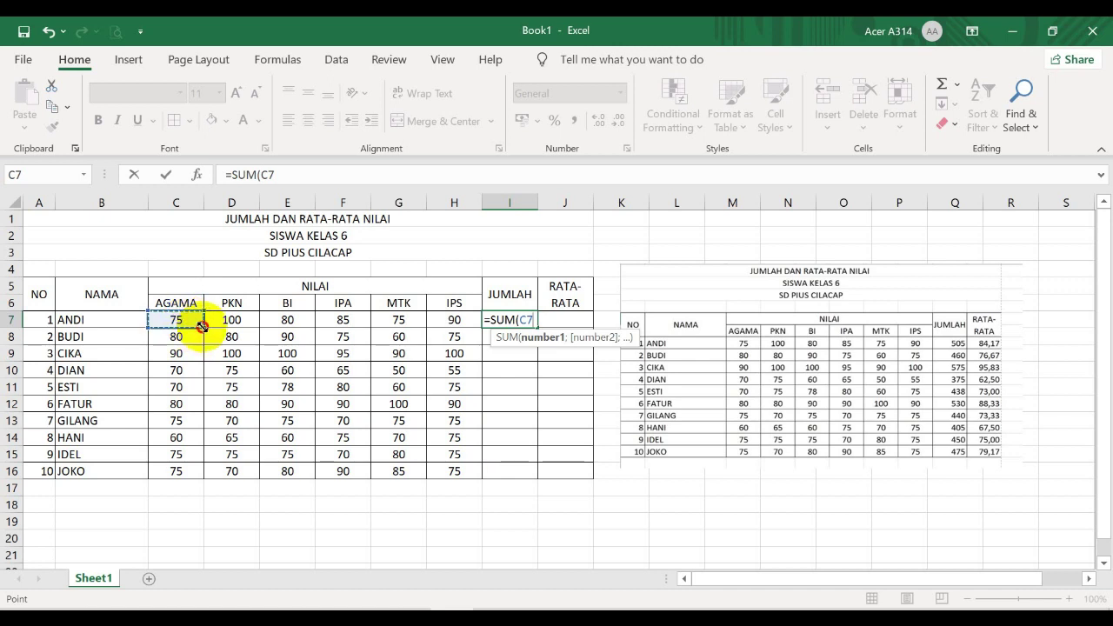
{"action": "left_click_drag", "start_coordinate": [202, 326], "coordinate": [471, 331]}
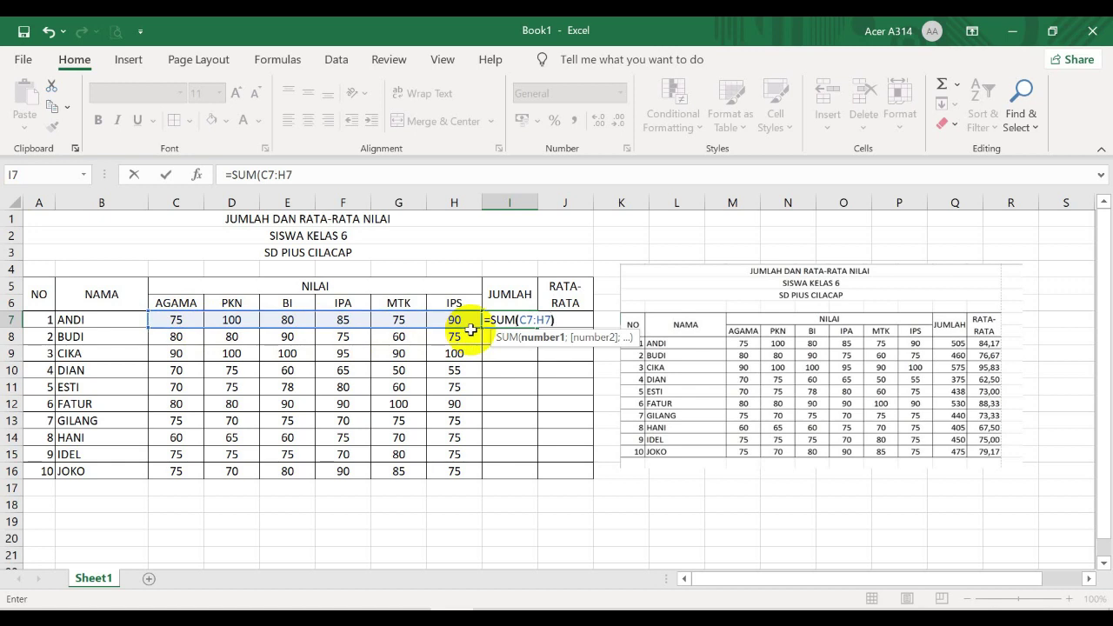
{"action": "type", "text": ")"}
{"action": "key", "text": "Return"}
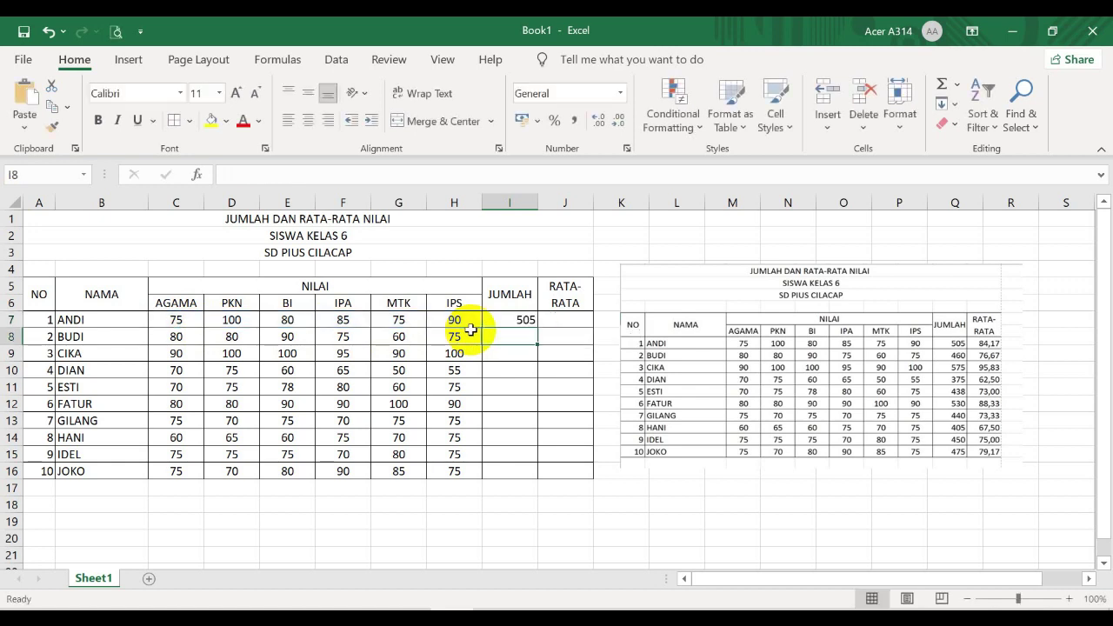
- Fill the total formula from I7 down through I16 for the remaining students
{"action": "left_click", "coordinate": [520, 317]}
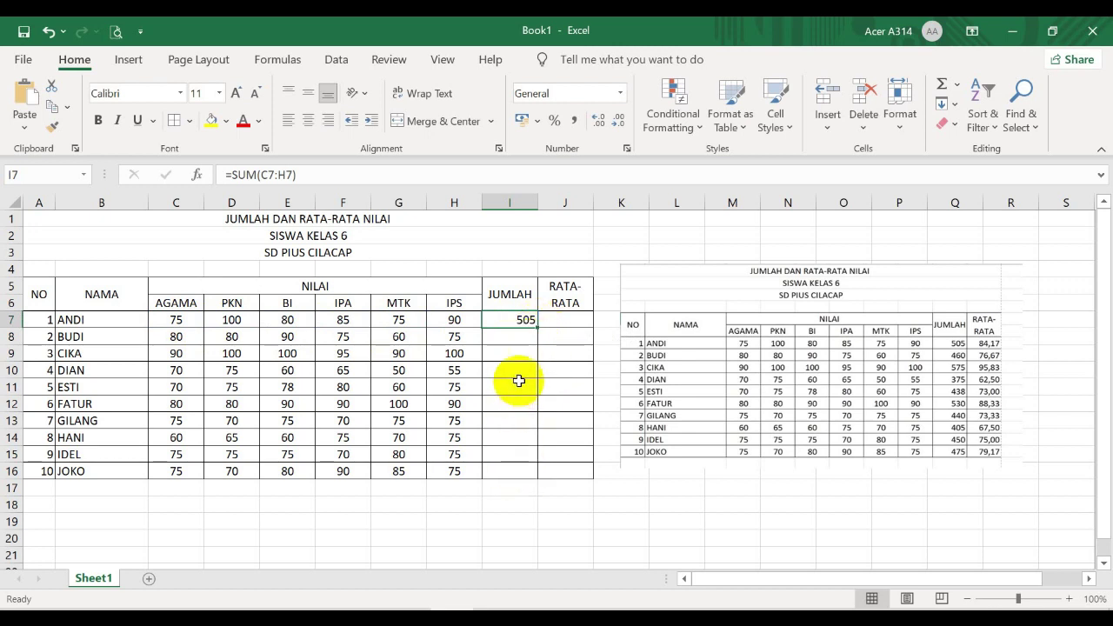
{"action": "double_click", "coordinate": [538, 327]}
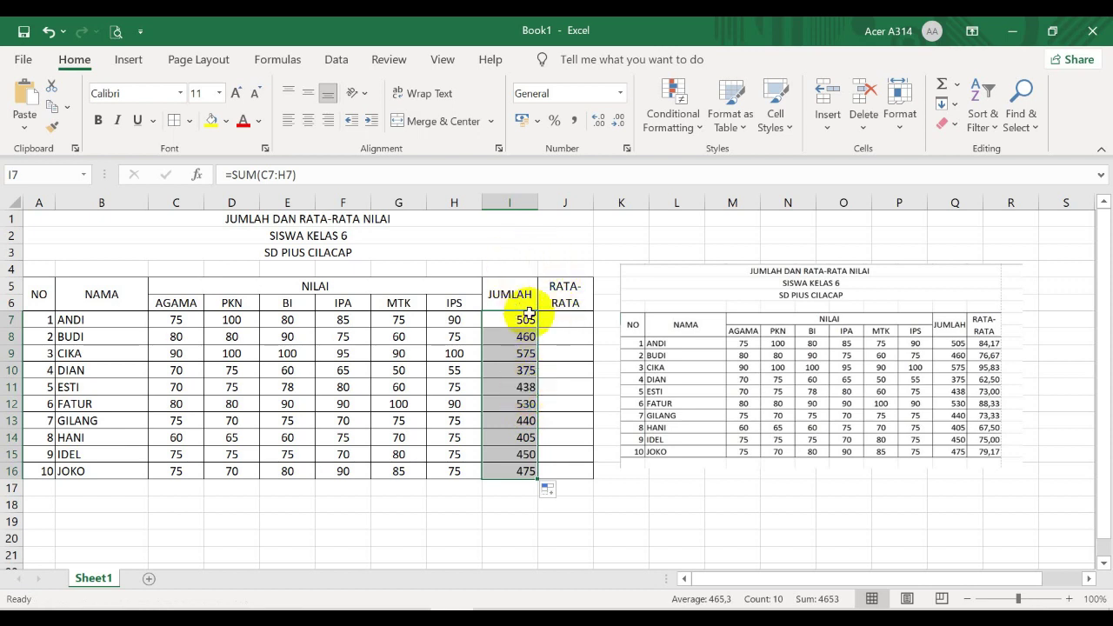
{"action": "left_click", "coordinate": [526, 252]}
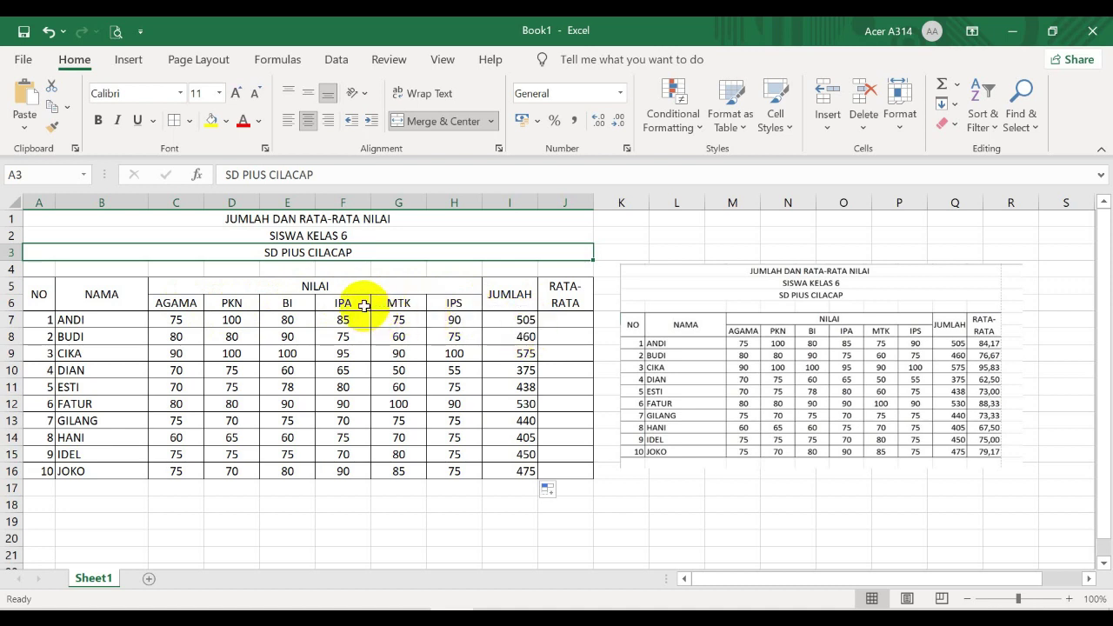
- Try the average formula =I7/6 in the RATA-RATA cell J7 and clear the cell again
{"action": "left_click", "coordinate": [552, 321]}
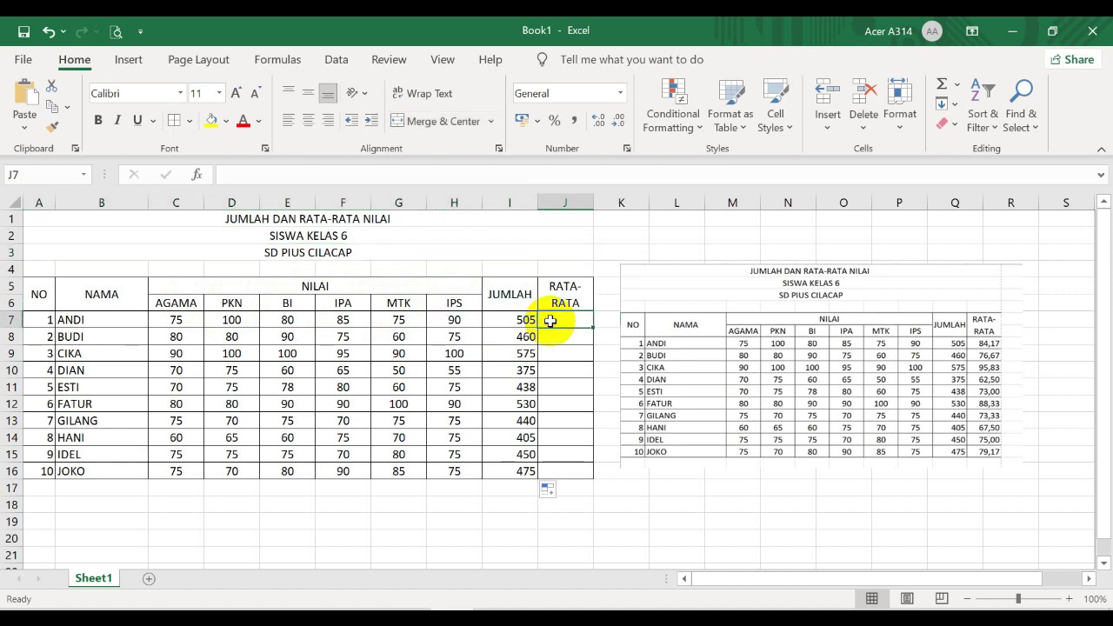
{"action": "type", "text": "="}
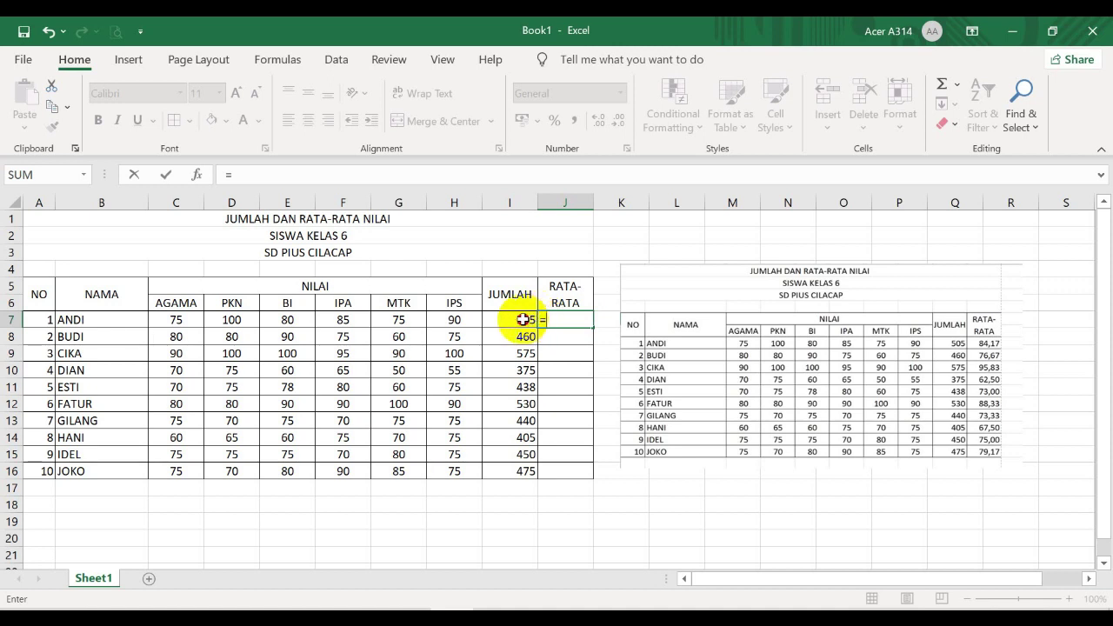
{"action": "left_click", "coordinate": [522, 320]}
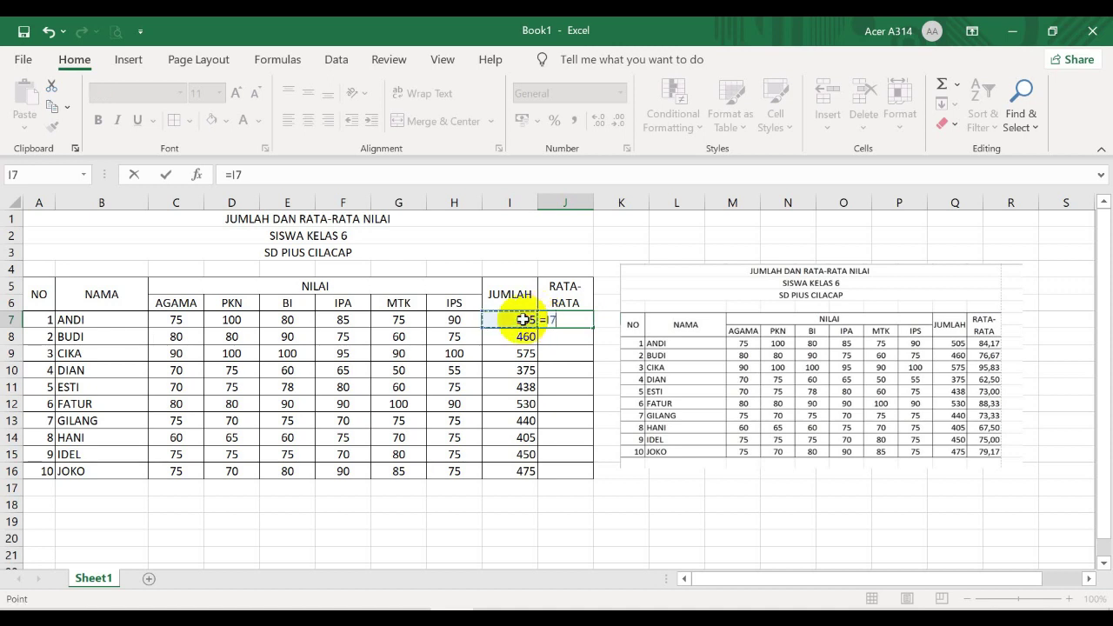
{"action": "type", "text": "/6"}
{"action": "key", "text": "Return"}
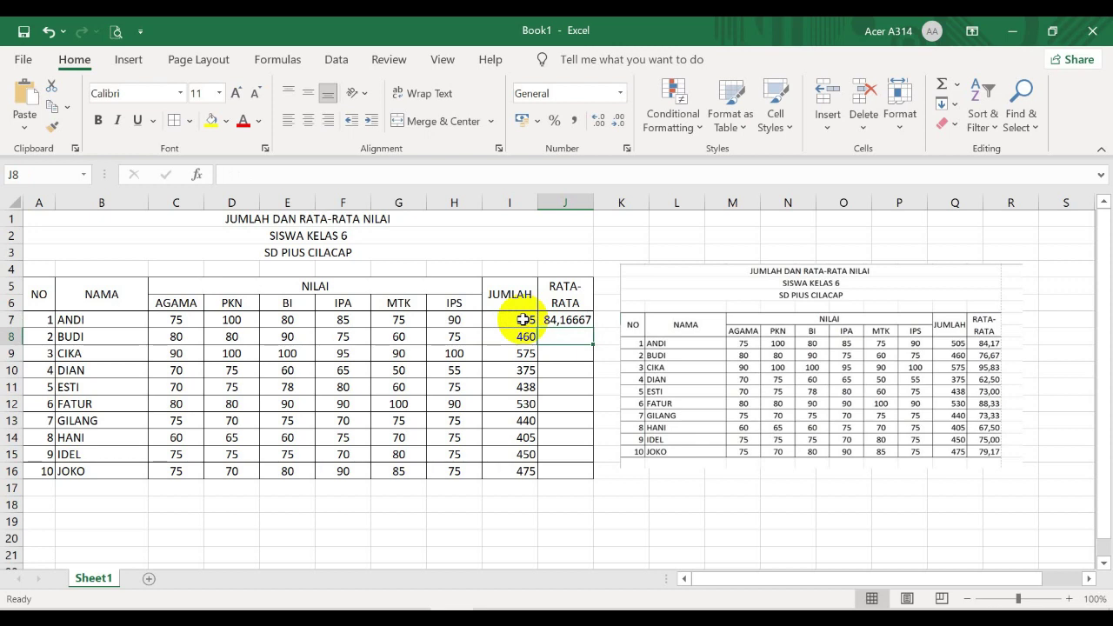
{"action": "left_click", "coordinate": [555, 320]}
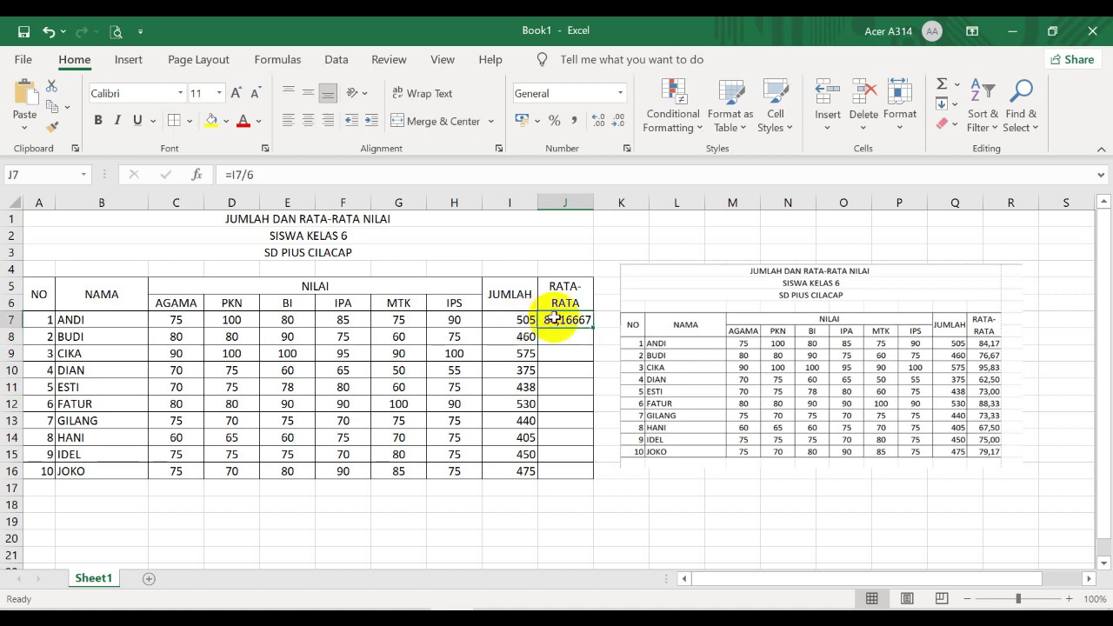
{"action": "key", "text": "Delete"}
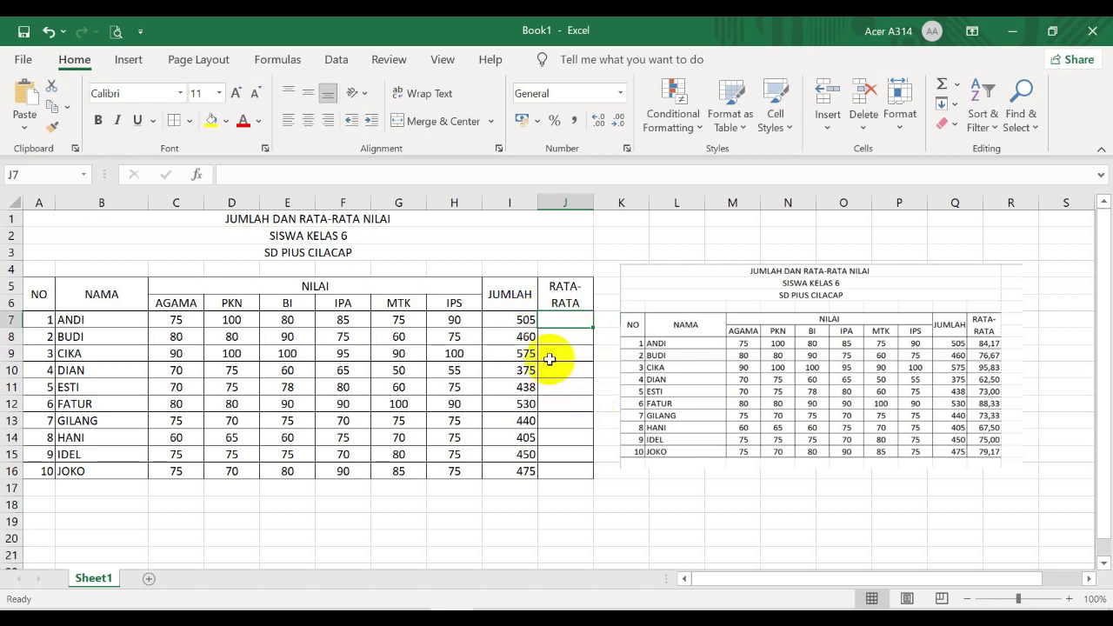
- Calculate student 1's average in the RATA-RATA cell J7 by dividing the total by six subjects with =I7/6
{"action": "type", "text": "="}
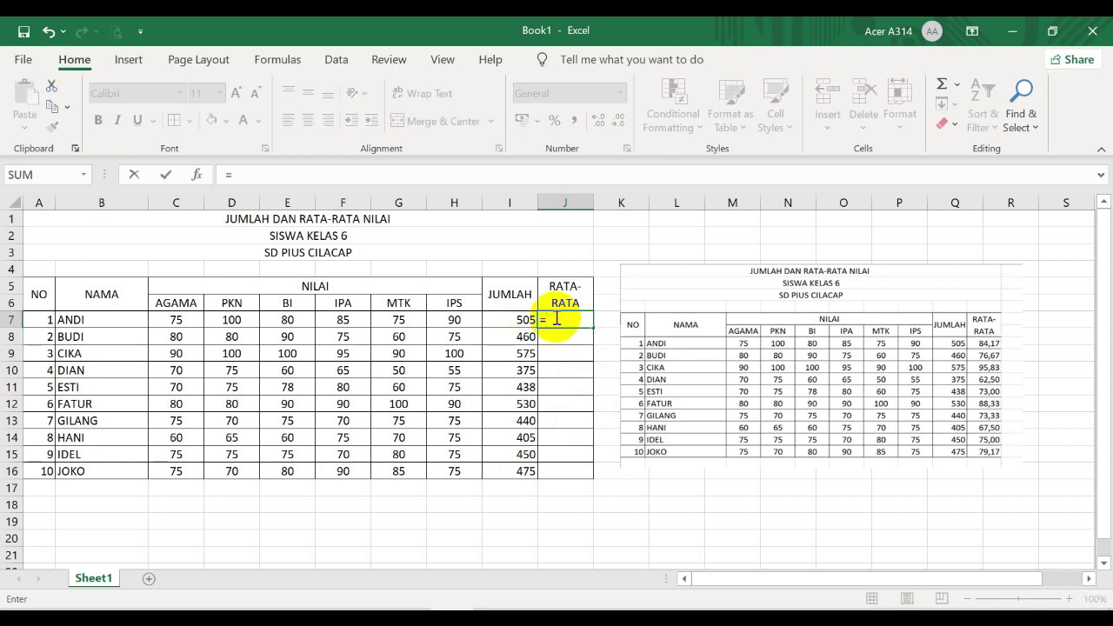
{"action": "left_click", "coordinate": [510, 320]}
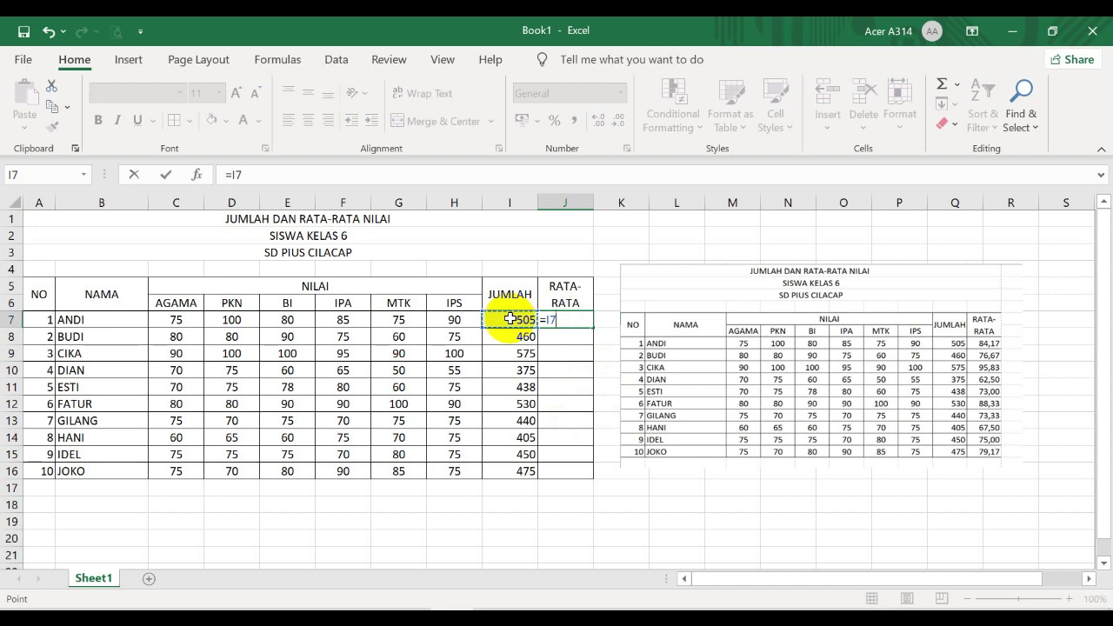
{"action": "type", "text": "/"}
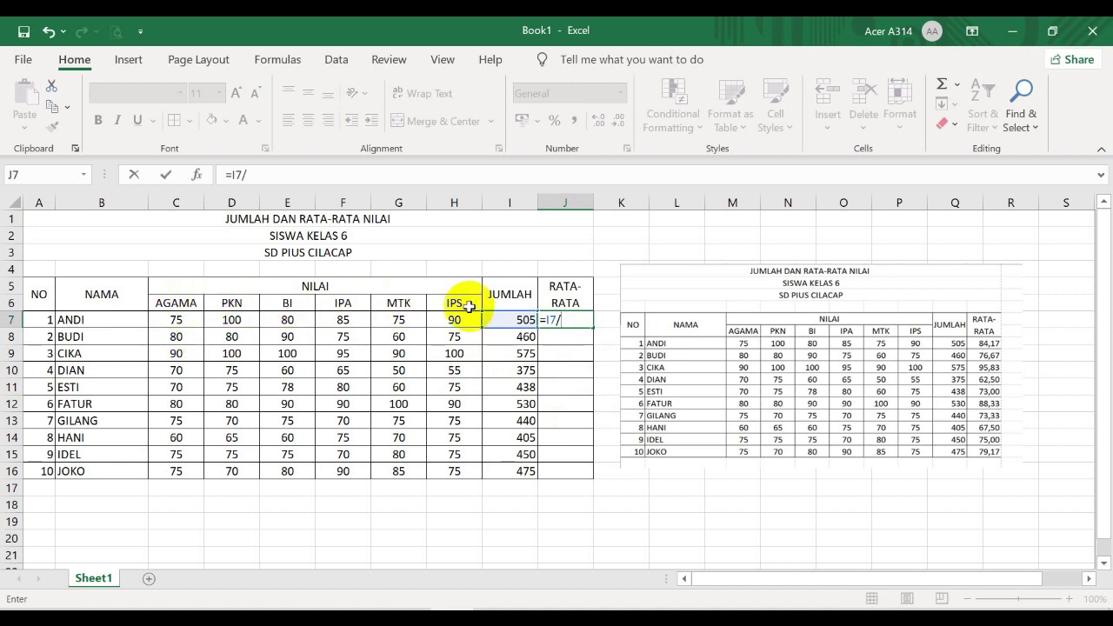
{"action": "type", "text": "6"}
{"action": "key", "text": "Return"}
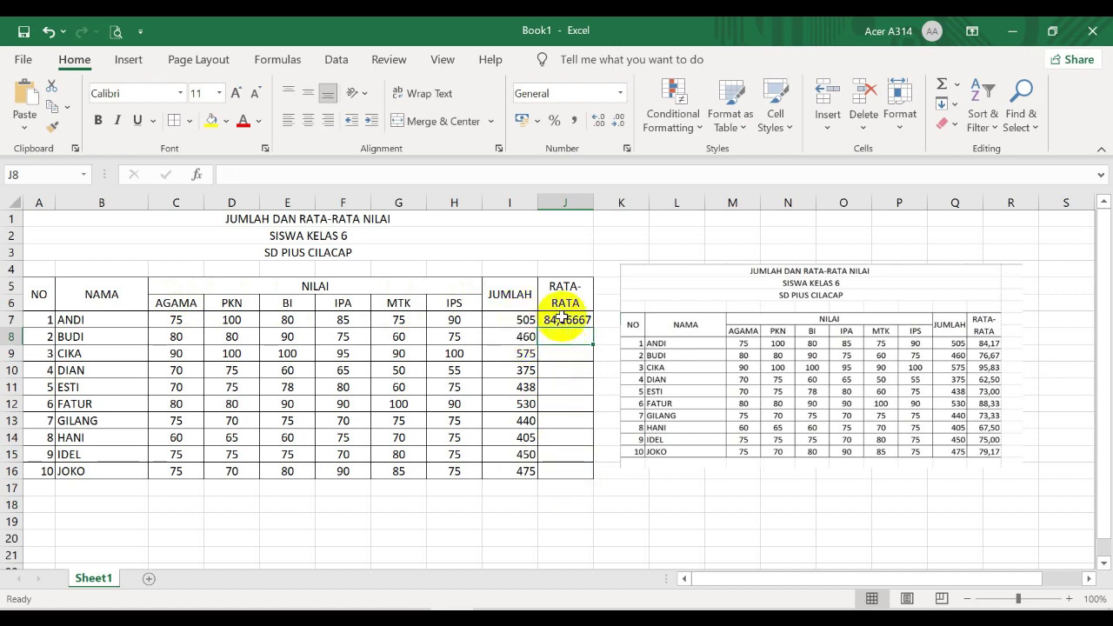
- Fill the average formula =I7/6 from J7 down through J16 for the remaining students
{"action": "left_click", "coordinate": [562, 318]}
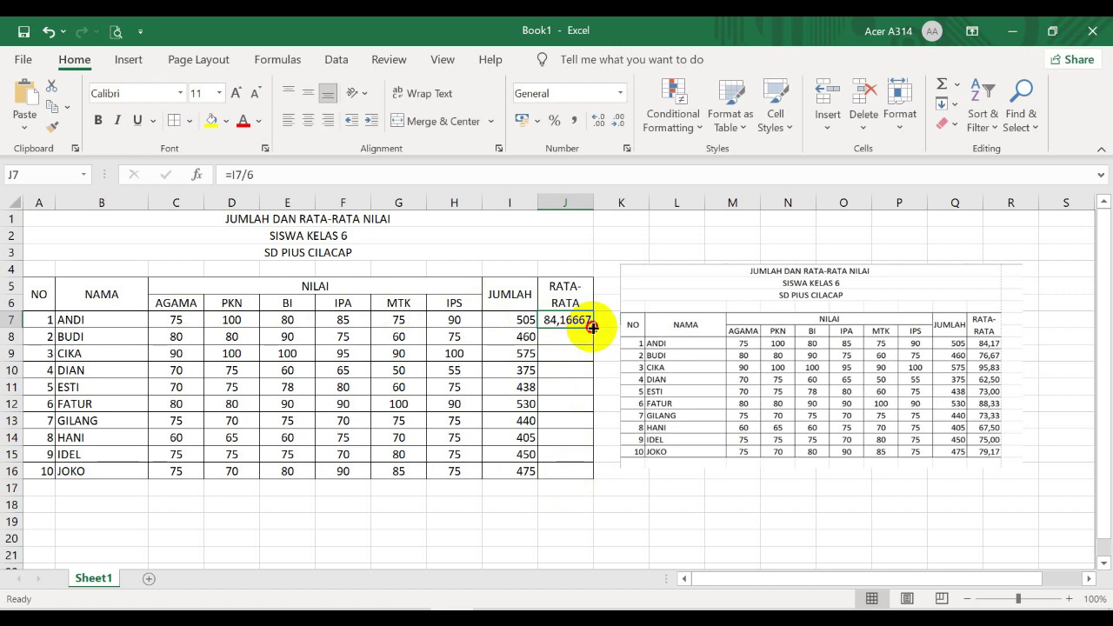
{"action": "double_click", "coordinate": [592, 328]}
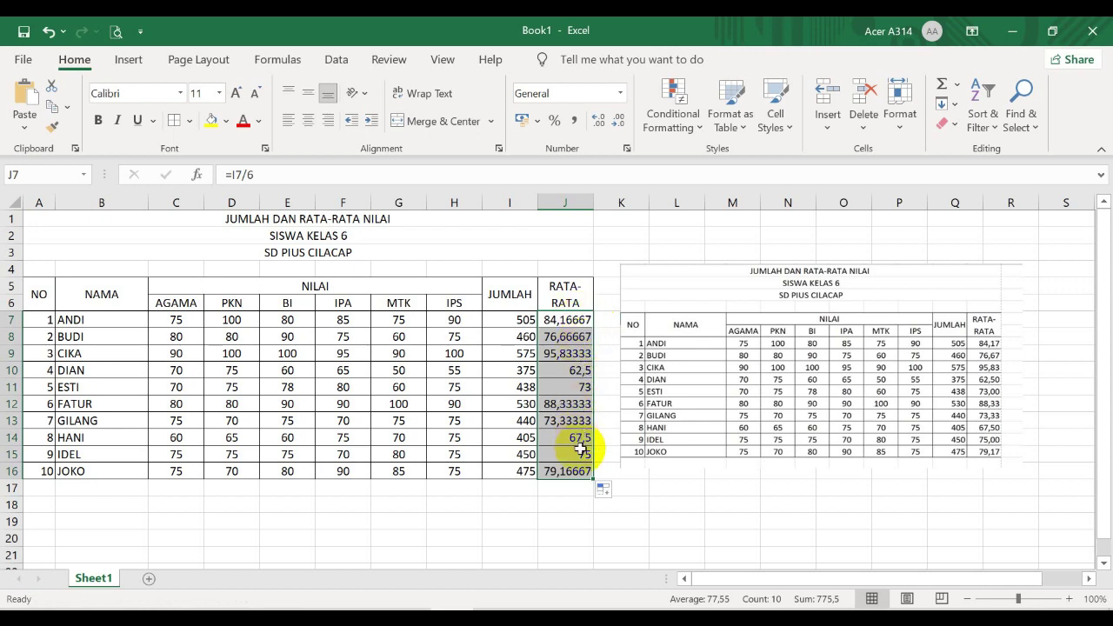
{"action": "left_click", "coordinate": [589, 516]}
- Clear the average formulas from the RATA-RATA cells J7:J16
{"action": "left_click", "coordinate": [557, 316]}
{"action": "left_click_drag", "start_coordinate": [557, 316], "coordinate": [563, 467]}
{"action": "key", "text": "Delete"}
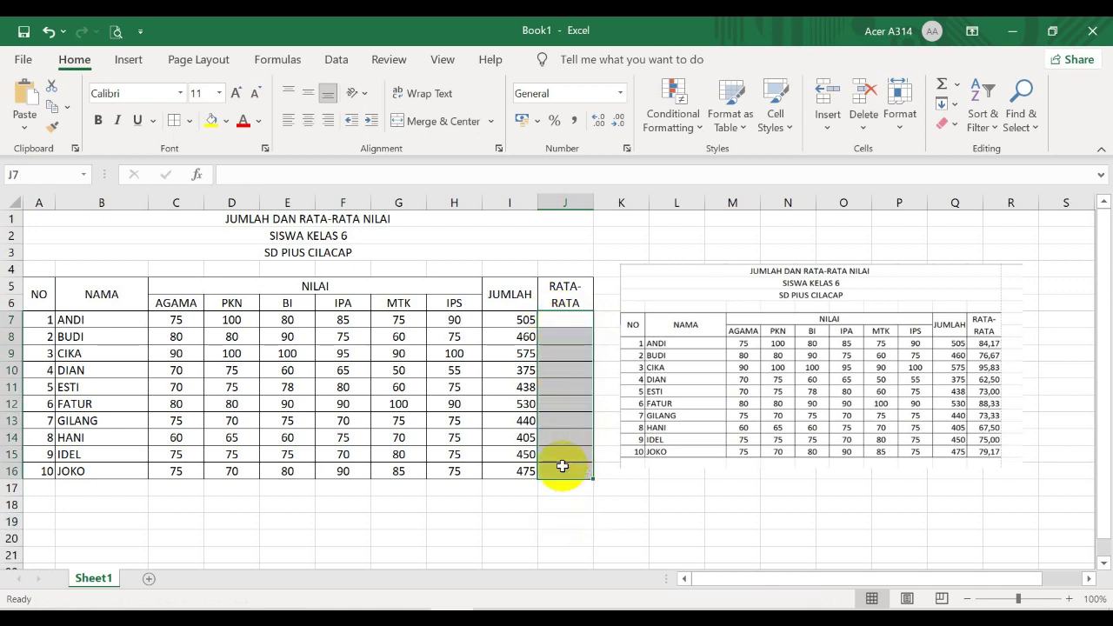
{"action": "left_click", "coordinate": [605, 356]}
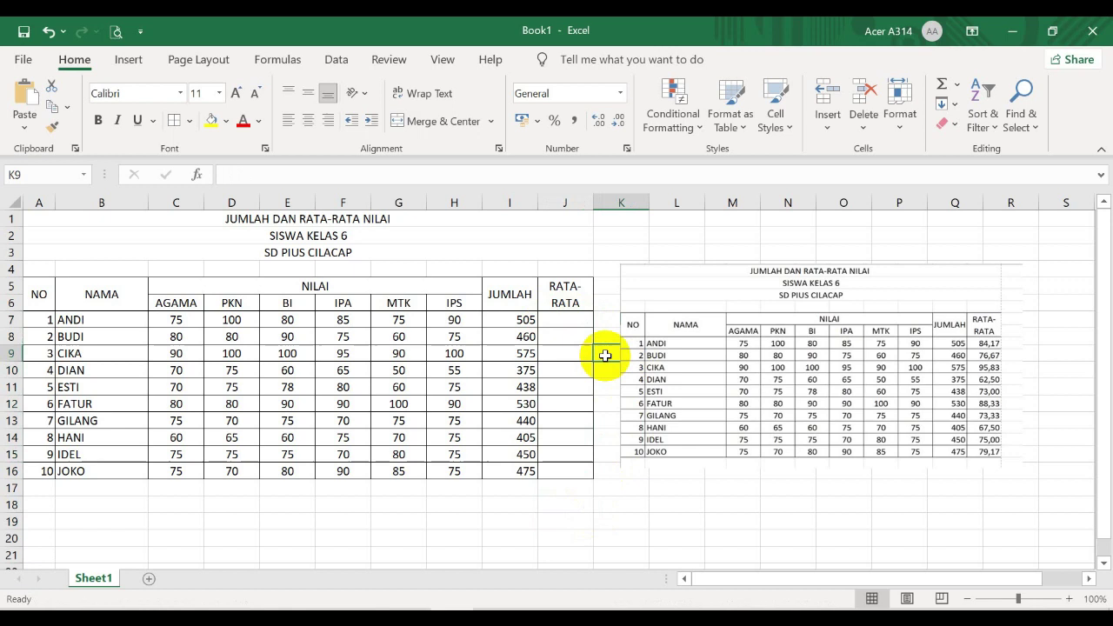
- Try the formula =AVERAGE(C7:H7) in the RATA-RATA cell J7 and clear the cell again
{"action": "left_click", "coordinate": [557, 320]}
{"action": "type", "text": "="}
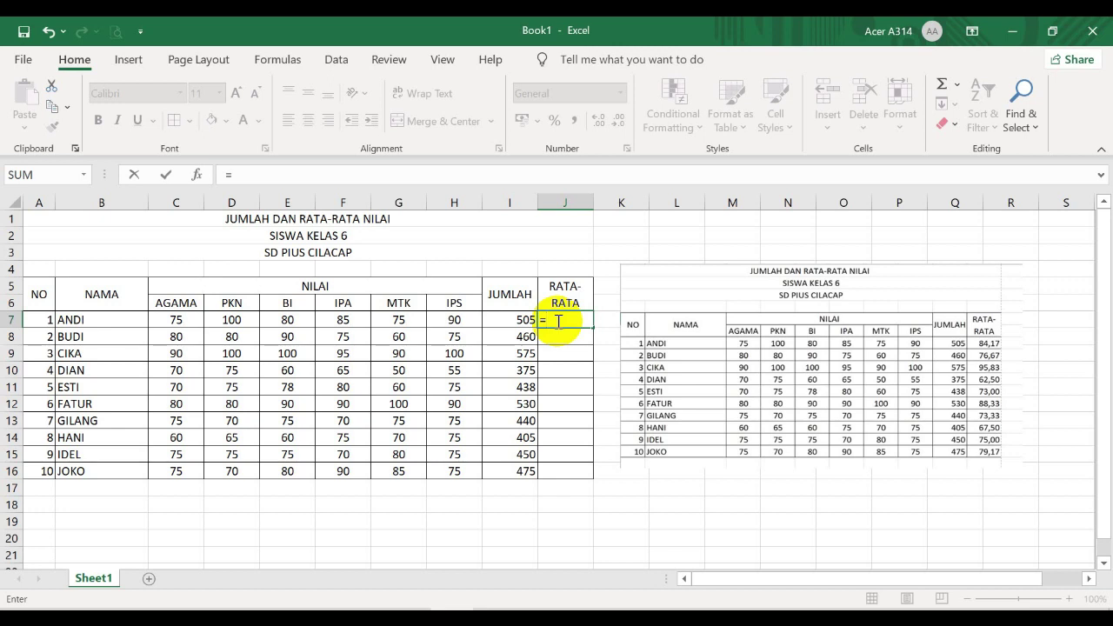
{"action": "type", "text": "A"}
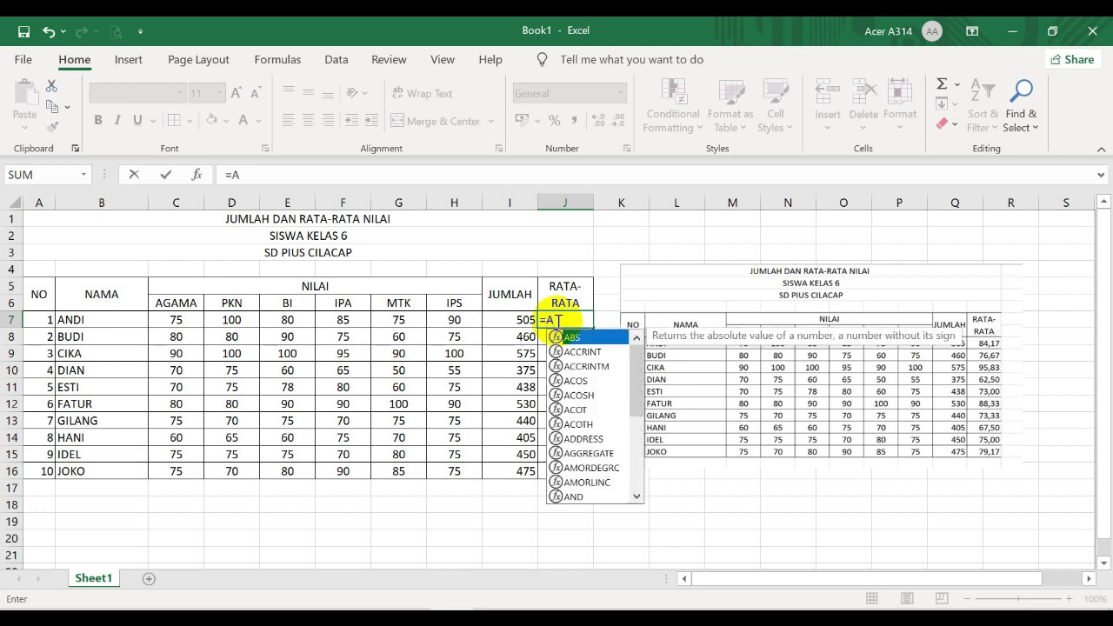
{"action": "type", "text": "V"}
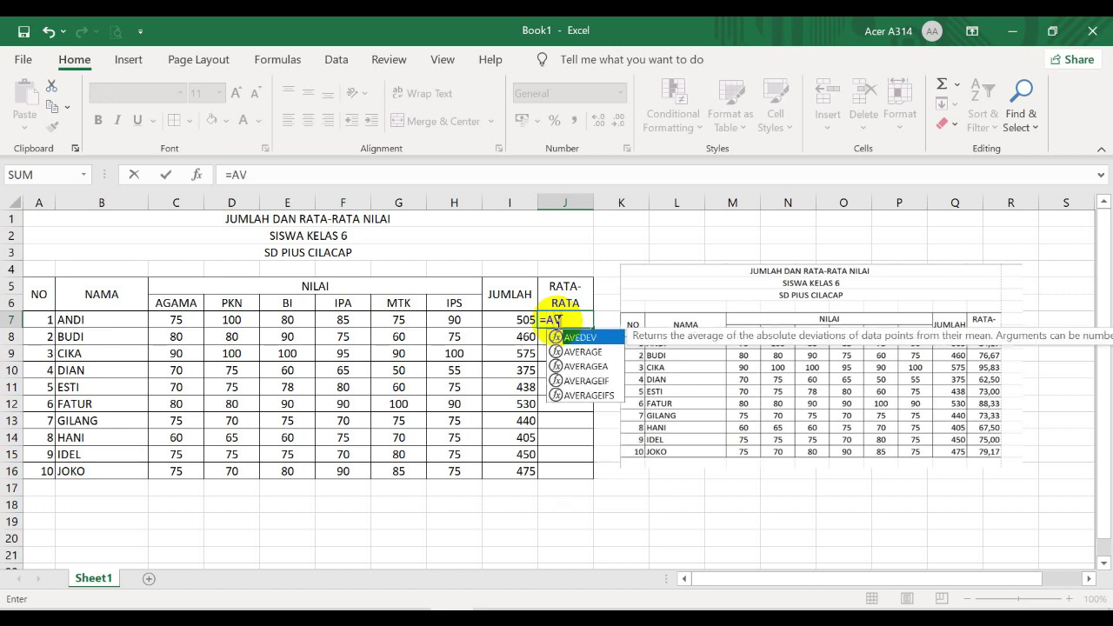
{"action": "type", "text": "ER"}
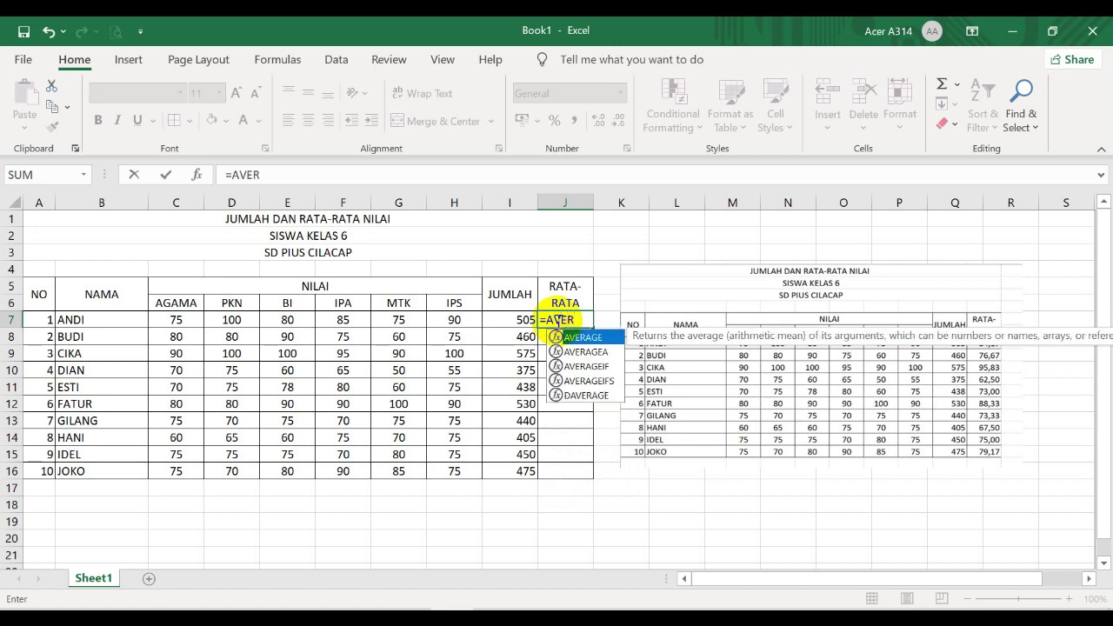
{"action": "type", "text": "AGE("}
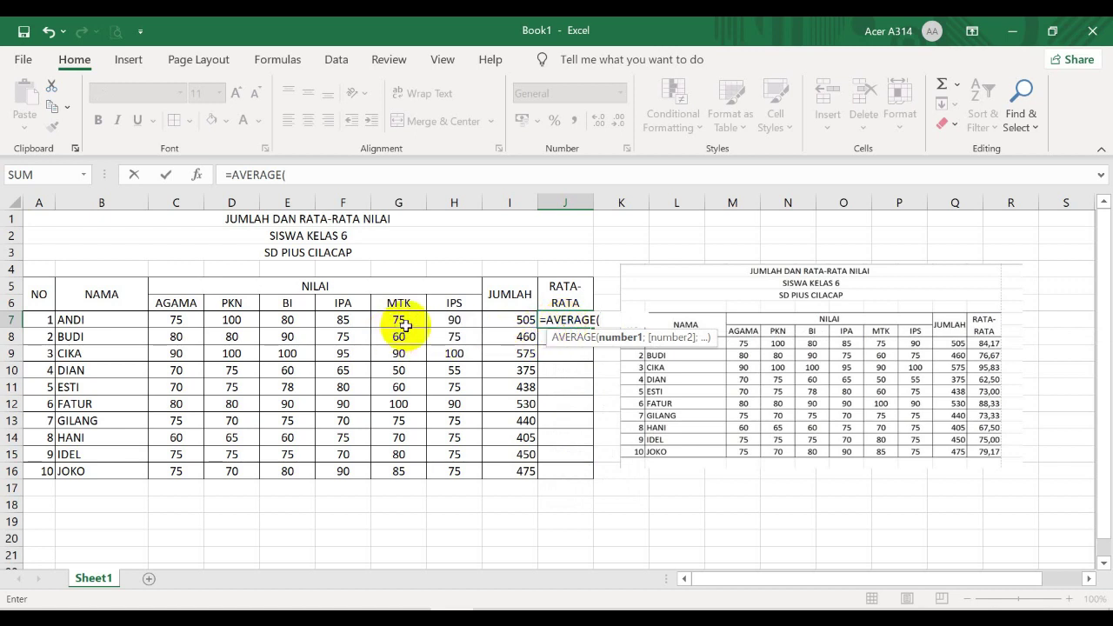
{"action": "left_click", "coordinate": [177, 320]}
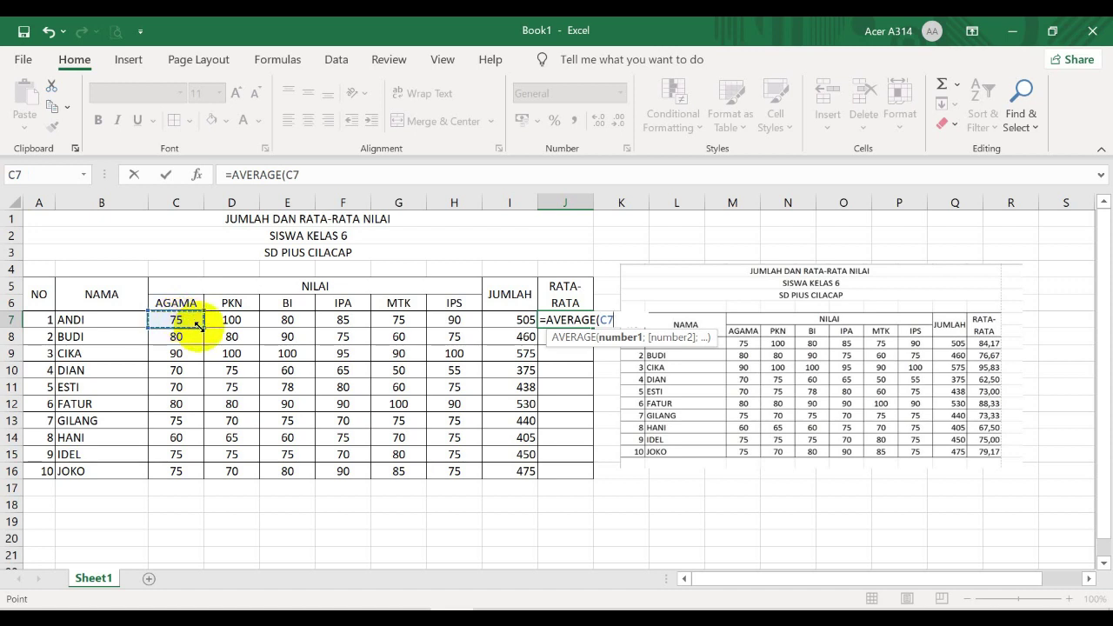
{"action": "left_click_drag", "start_coordinate": [203, 327], "coordinate": [472, 324]}
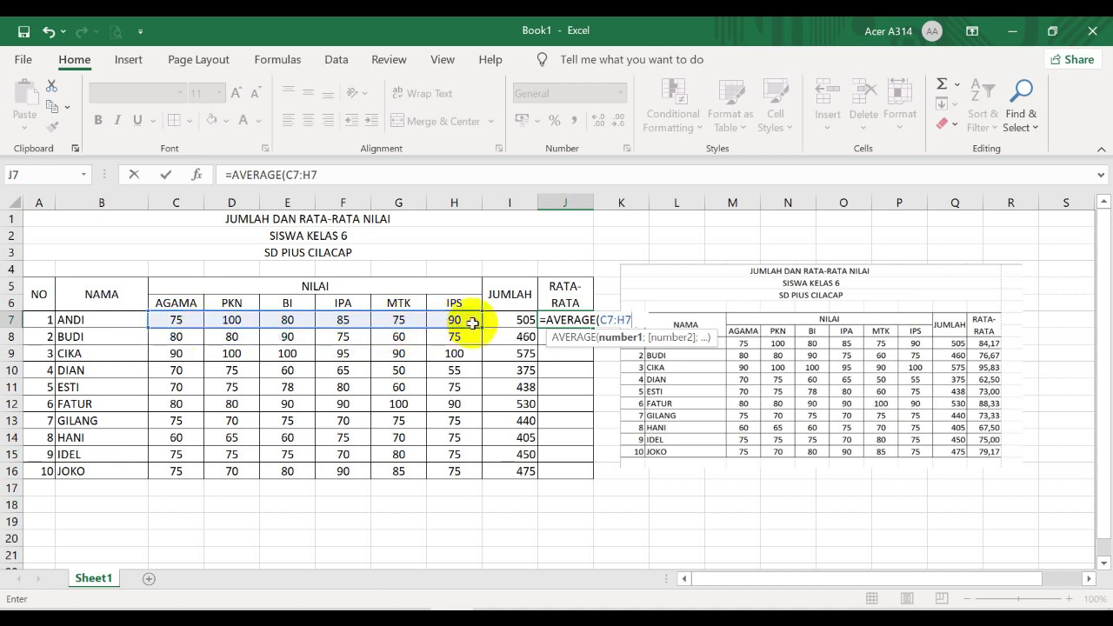
{"action": "type", "text": ")"}
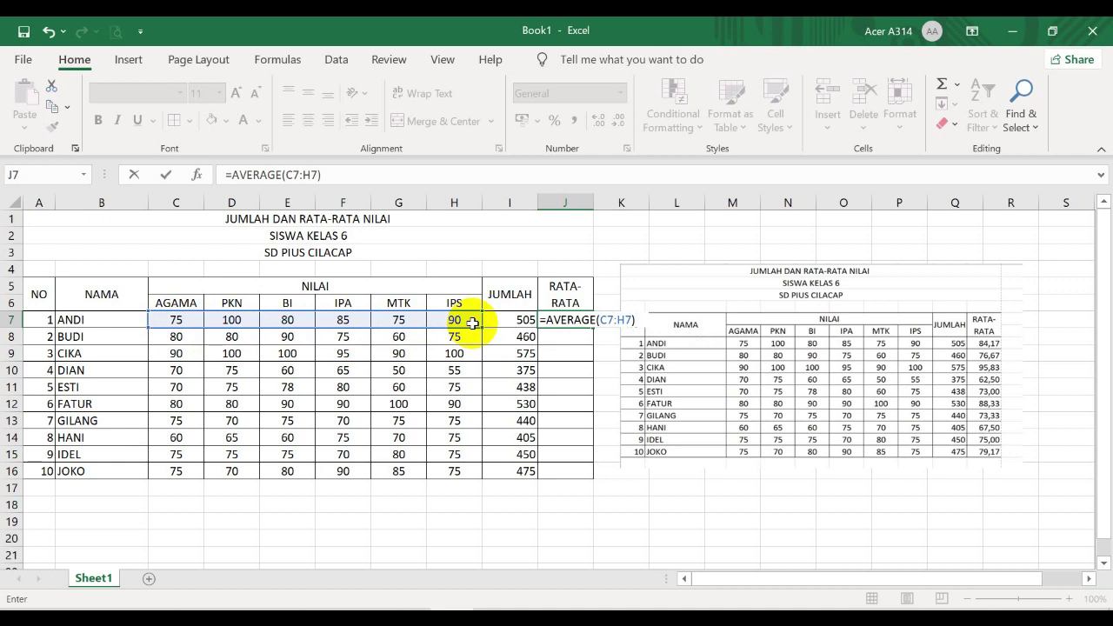
{"action": "key", "text": "Return"}
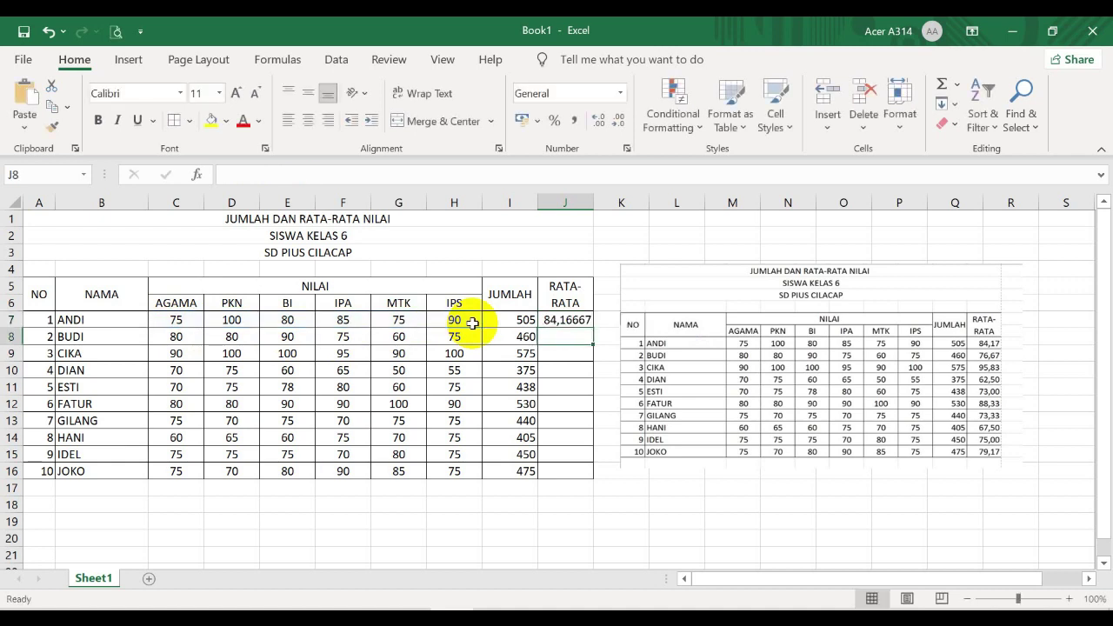
{"action": "left_click", "coordinate": [574, 320]}
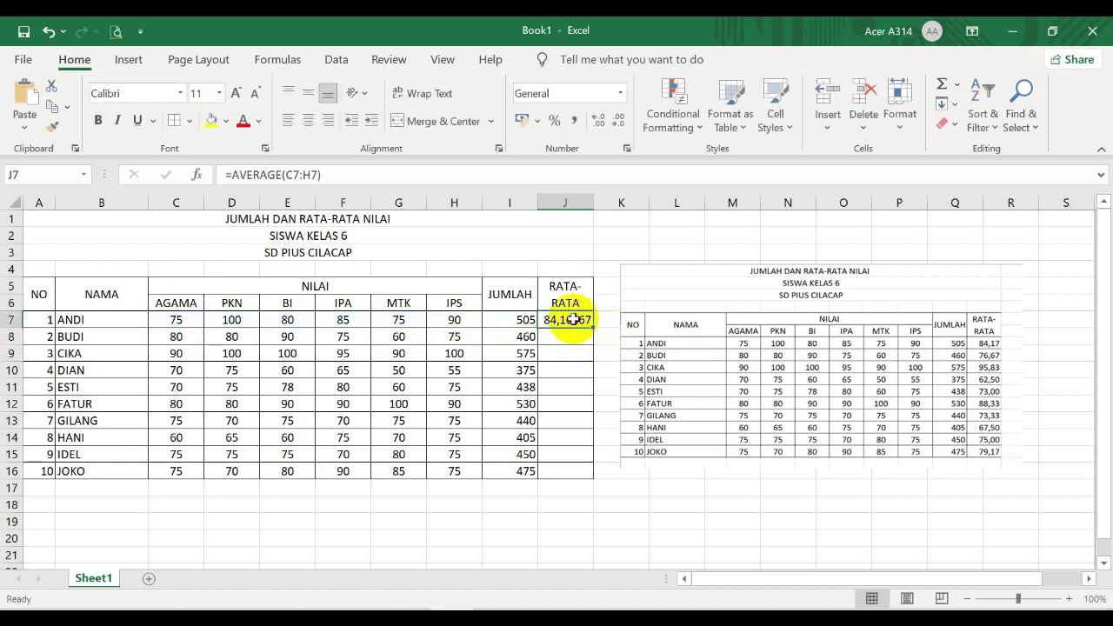
{"action": "key", "text": "Delete"}
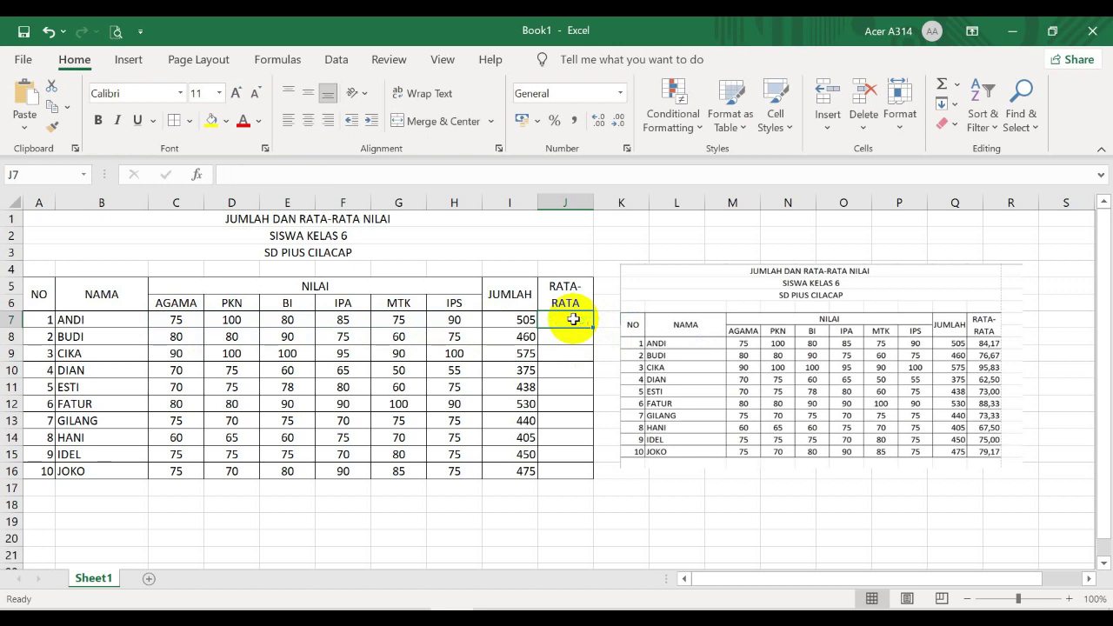
- Enter the formula =AVERAGE(C7:H7) in the RATA-RATA cell J7 to average student 1's six subject scores
{"action": "type", "text": "="}
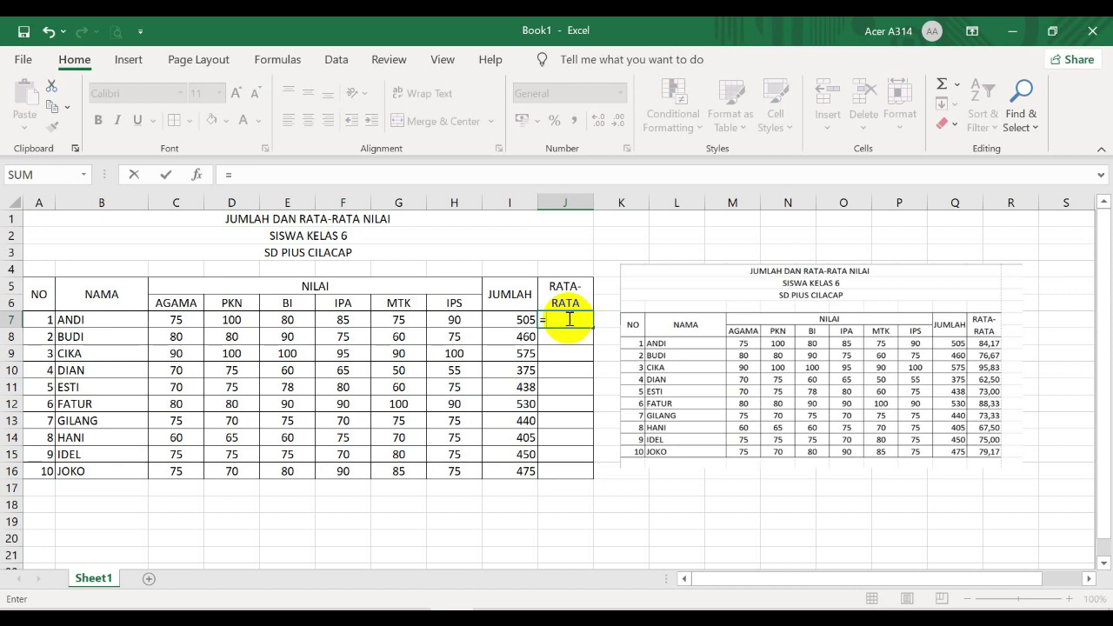
{"action": "type", "text": "A"}
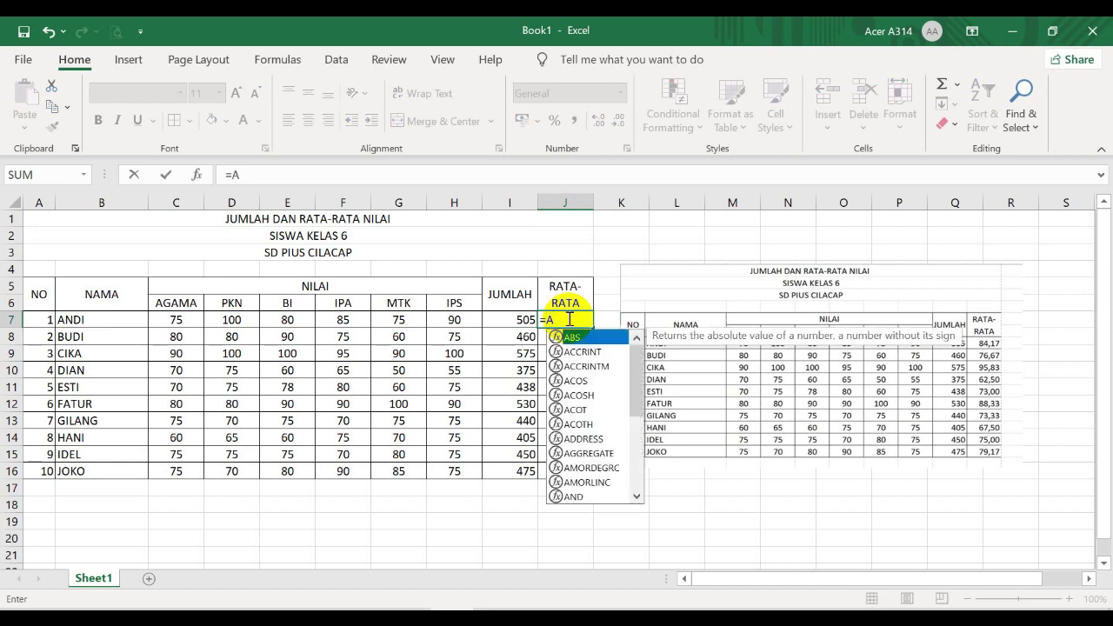
{"action": "type", "text": "V"}
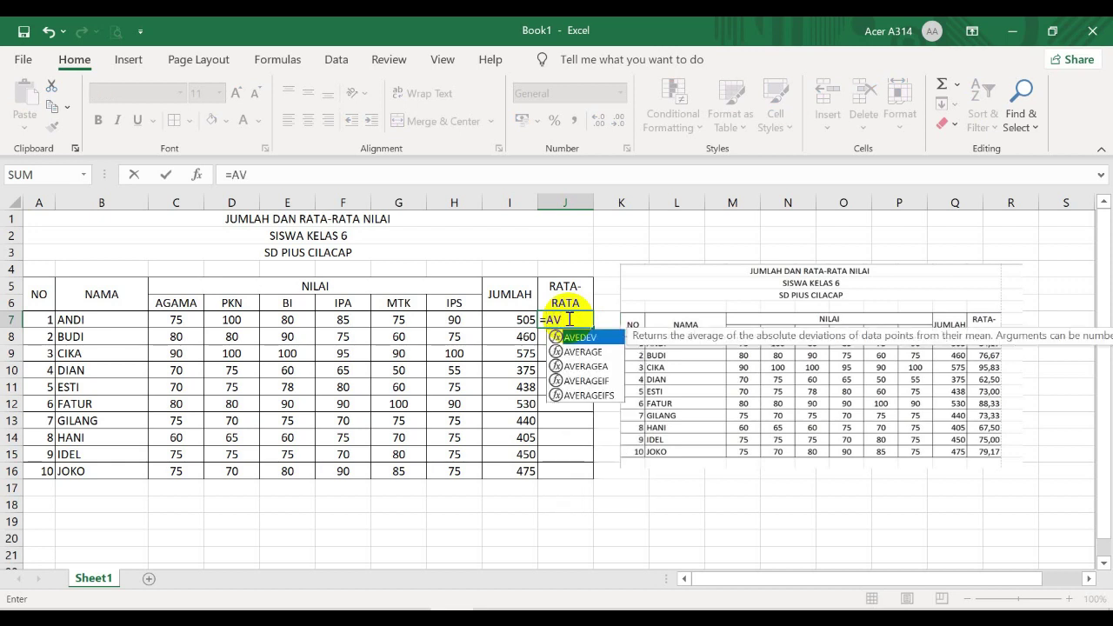
{"action": "type", "text": "E"}
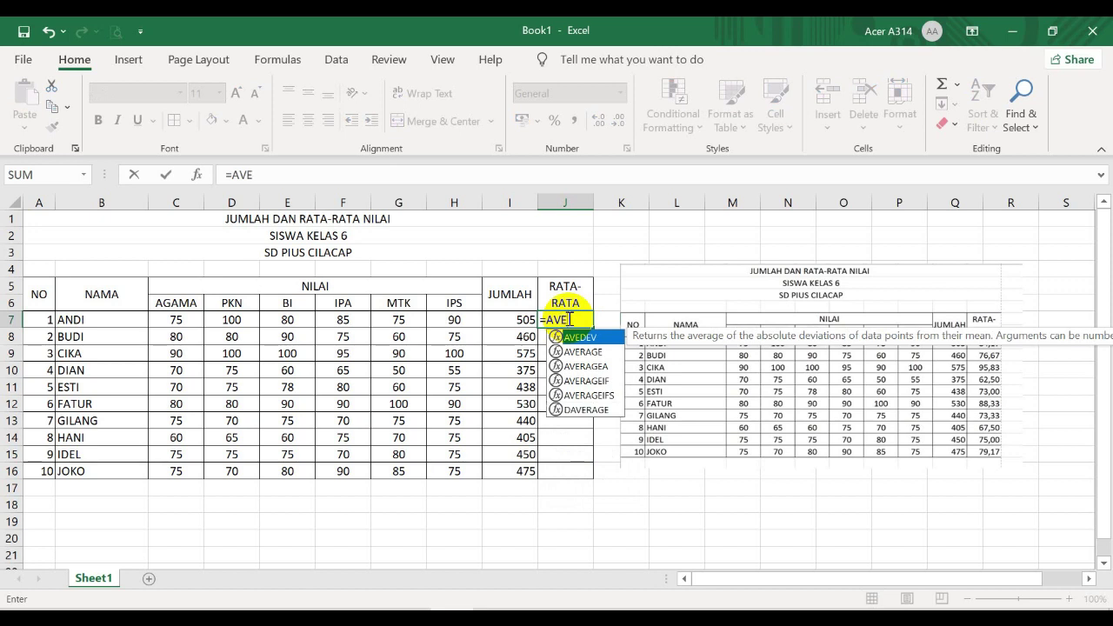
{"action": "type", "text": "RA"}
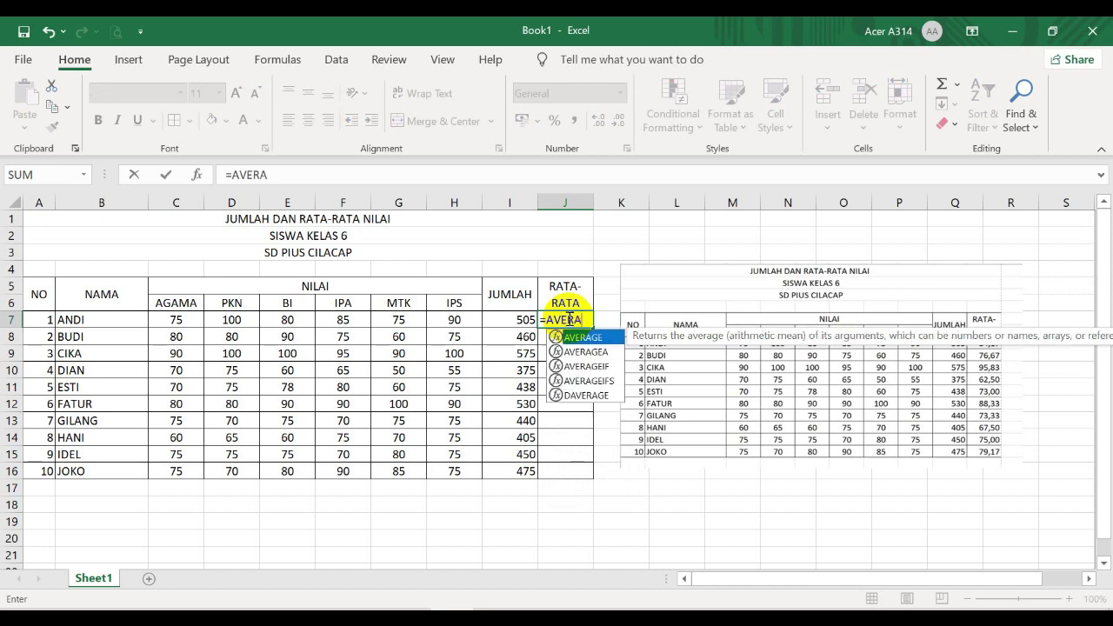
{"action": "type", "text": "GE("}
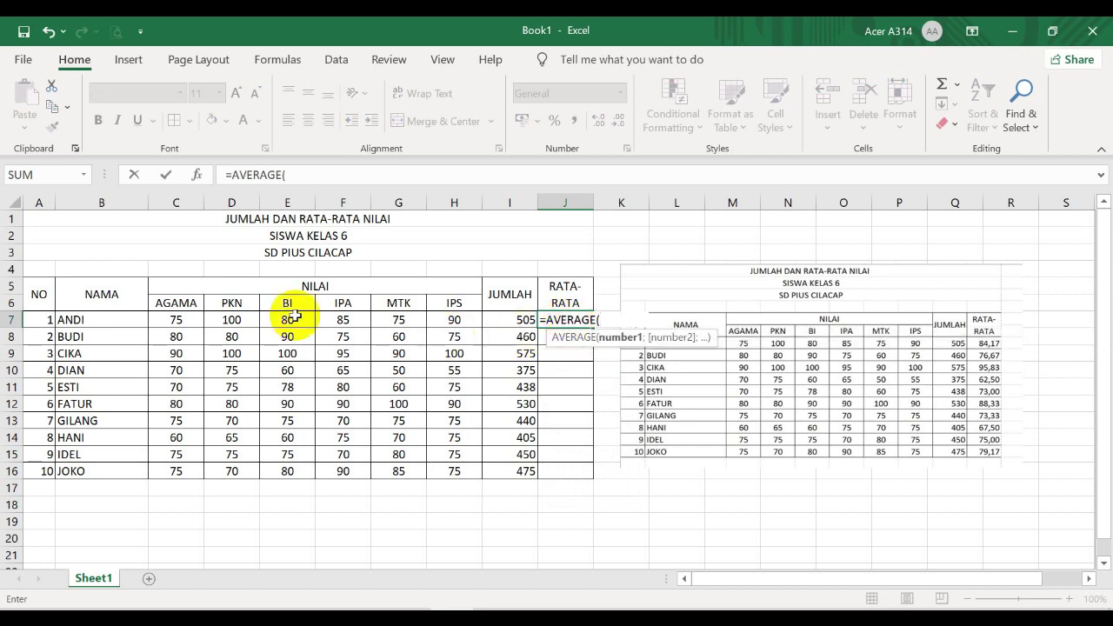
{"action": "left_click", "coordinate": [183, 320]}
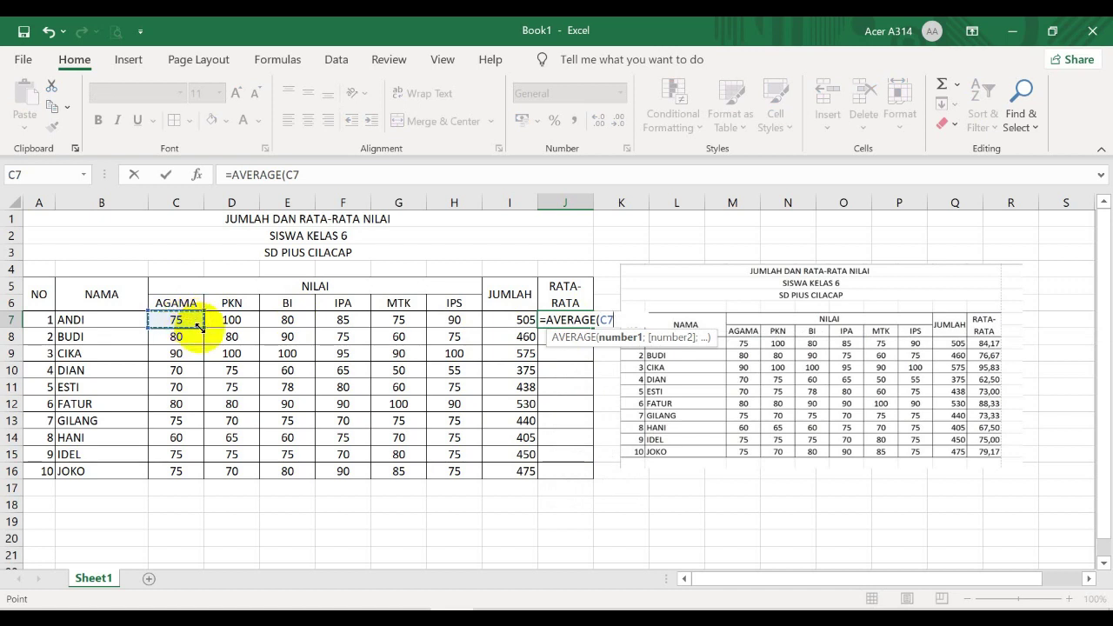
{"action": "left_click_drag", "start_coordinate": [203, 326], "coordinate": [204, 328]}
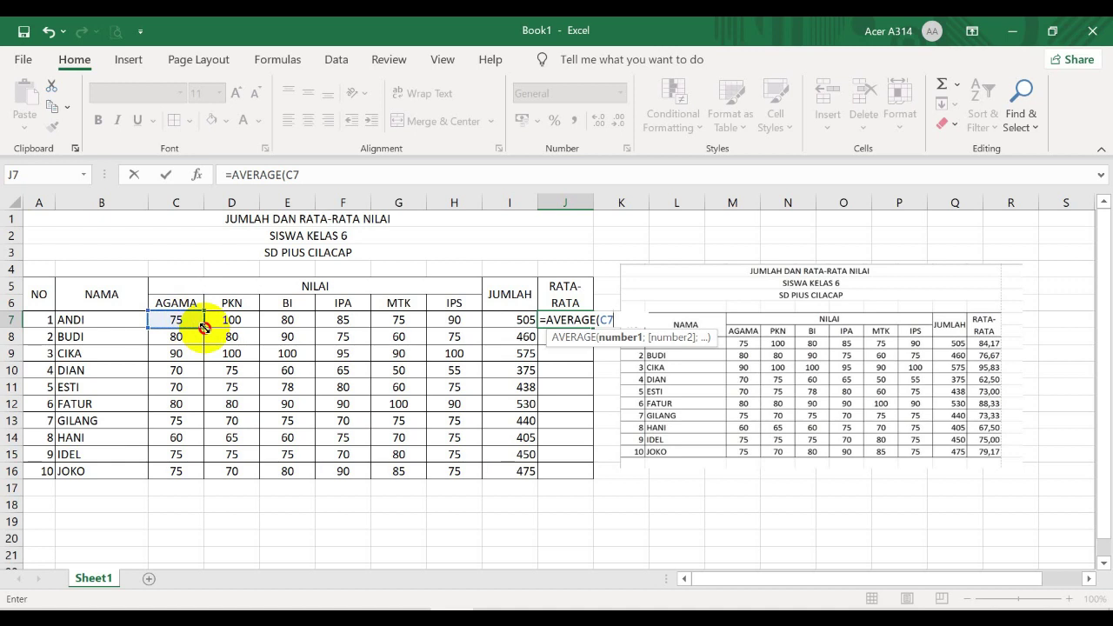
{"action": "left_click_drag", "start_coordinate": [204, 327], "coordinate": [464, 323]}
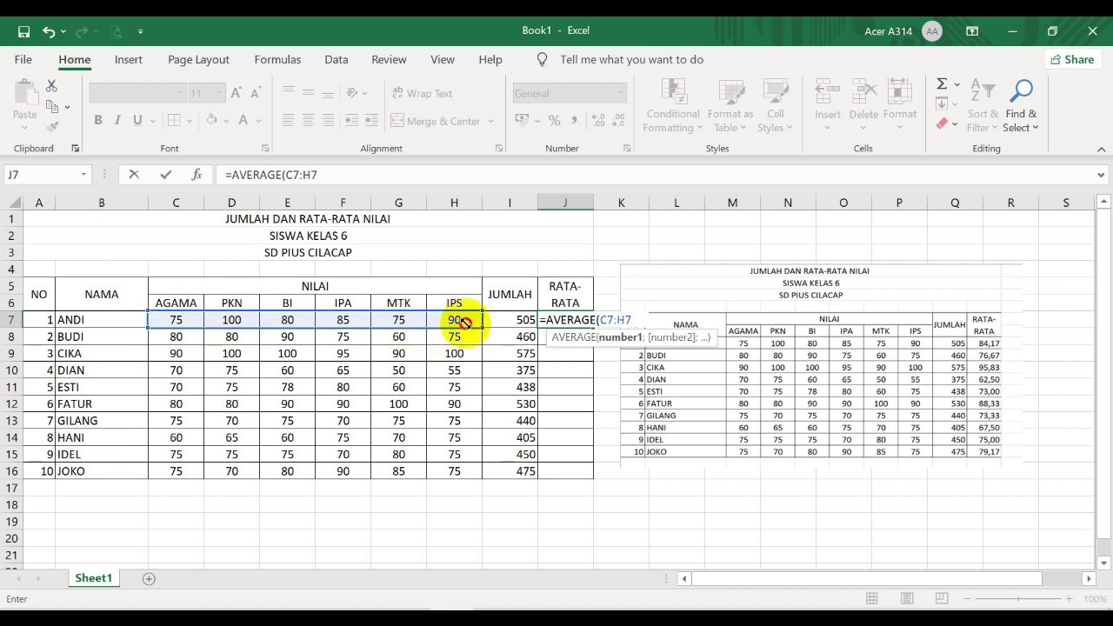
{"action": "left_click_drag", "start_coordinate": [463, 323], "coordinate": [465, 322]}
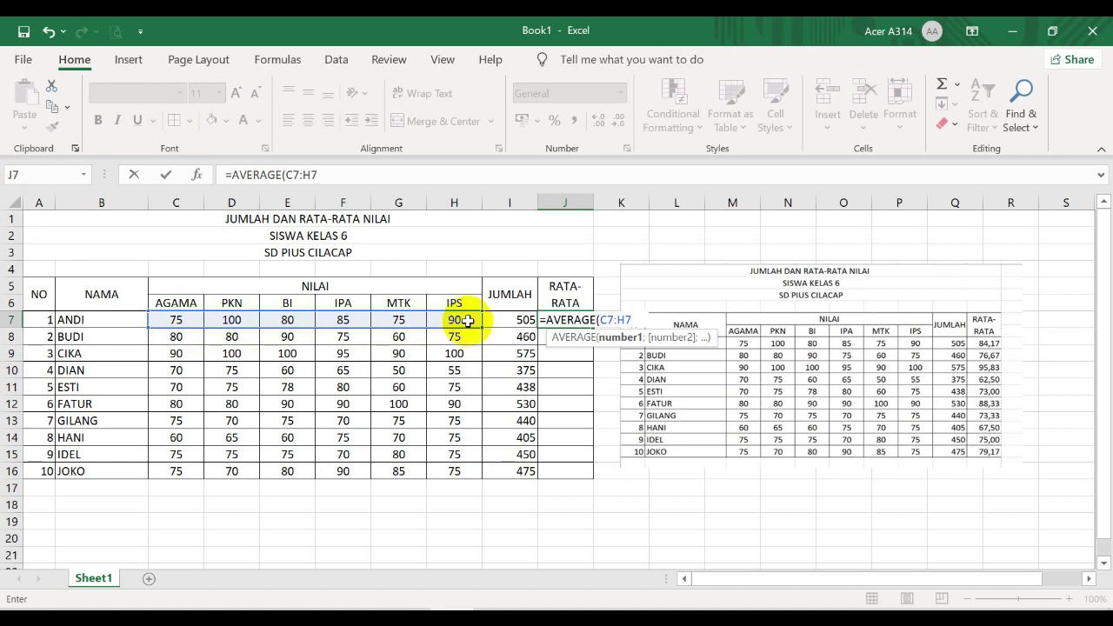
{"action": "type", "text": ")"}
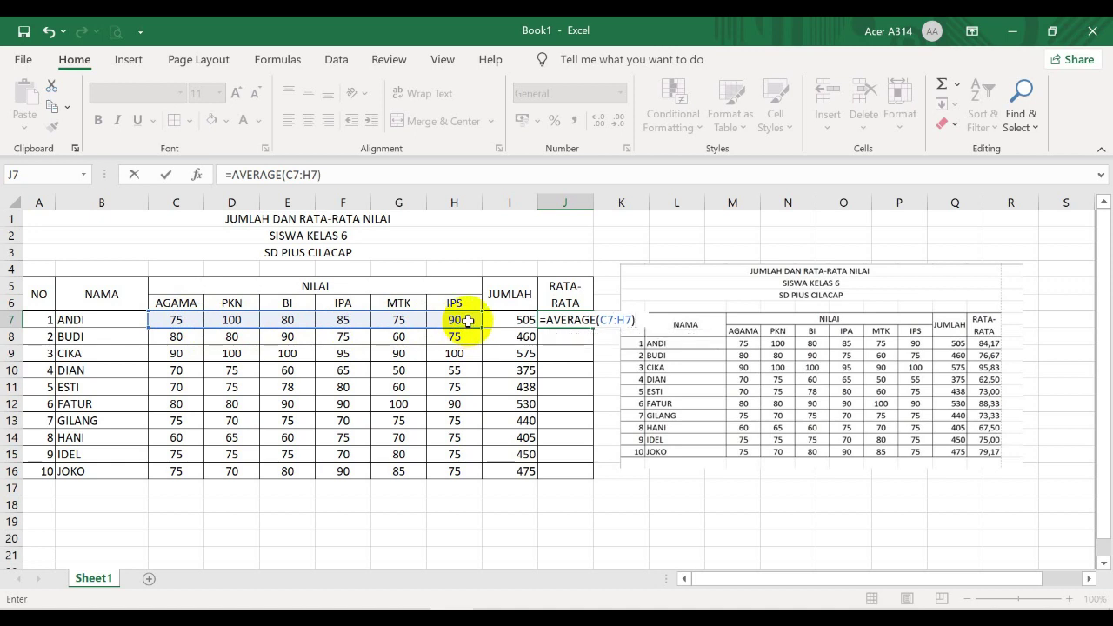
{"action": "key", "text": "Return"}
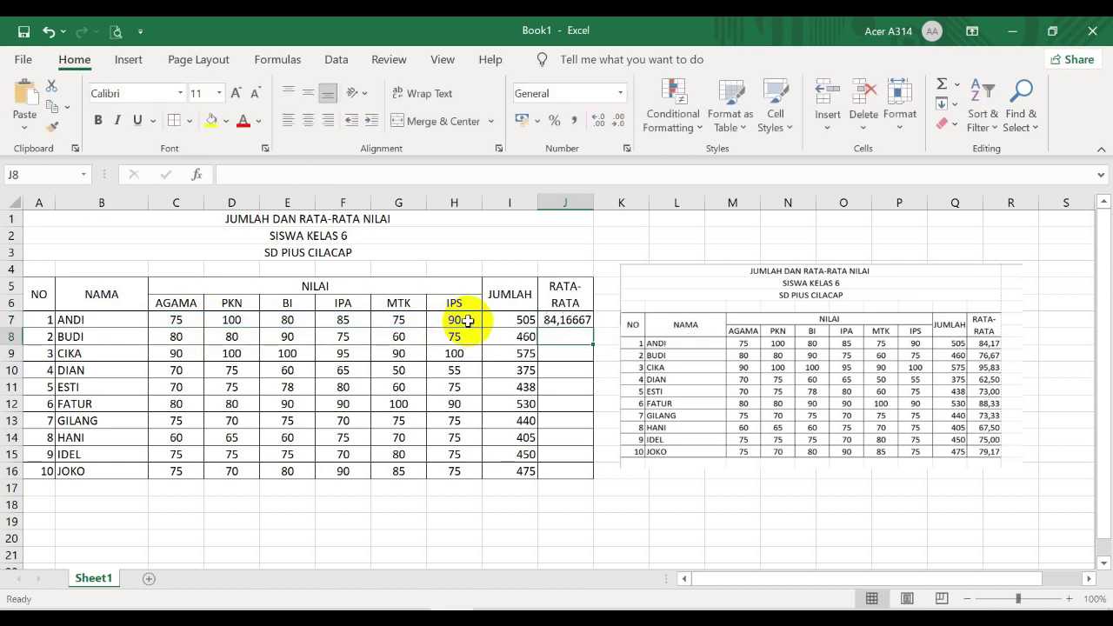
- Fill the AVERAGE formula from J7 down through J16 and display the averages with two decimal places
{"action": "left_click", "coordinate": [566, 319]}
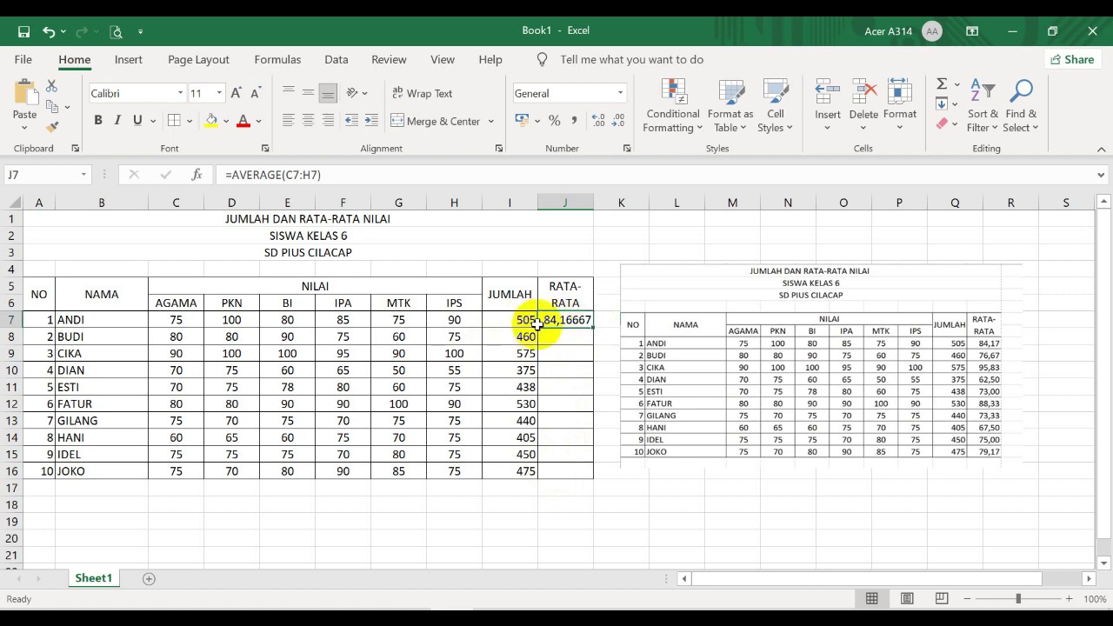
{"action": "double_click", "coordinate": [592, 326]}
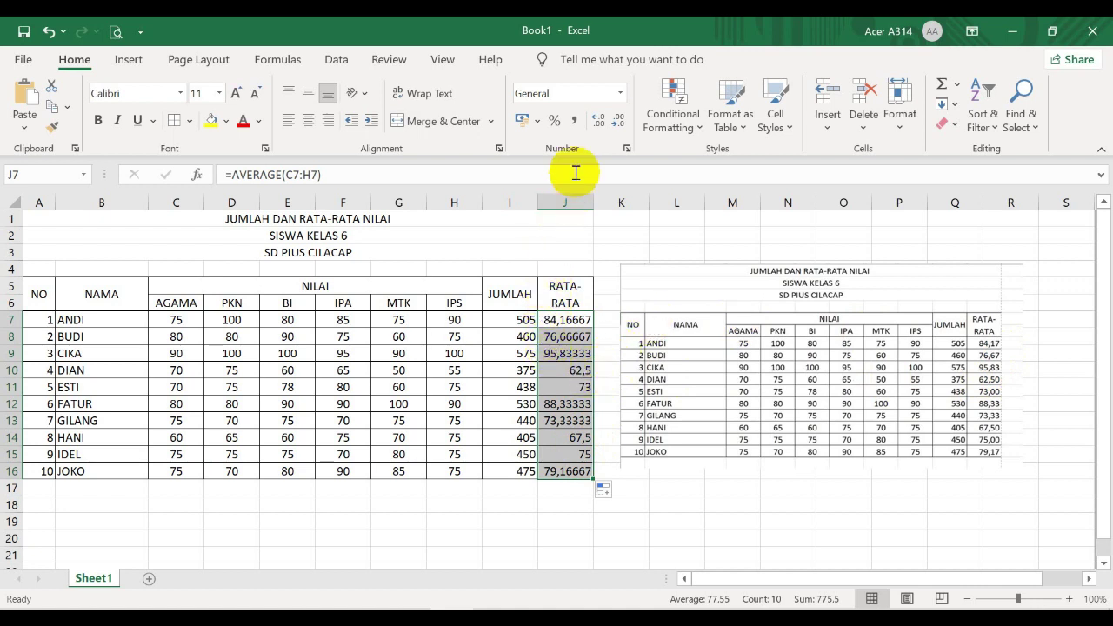
{"action": "left_click", "coordinate": [620, 126]}
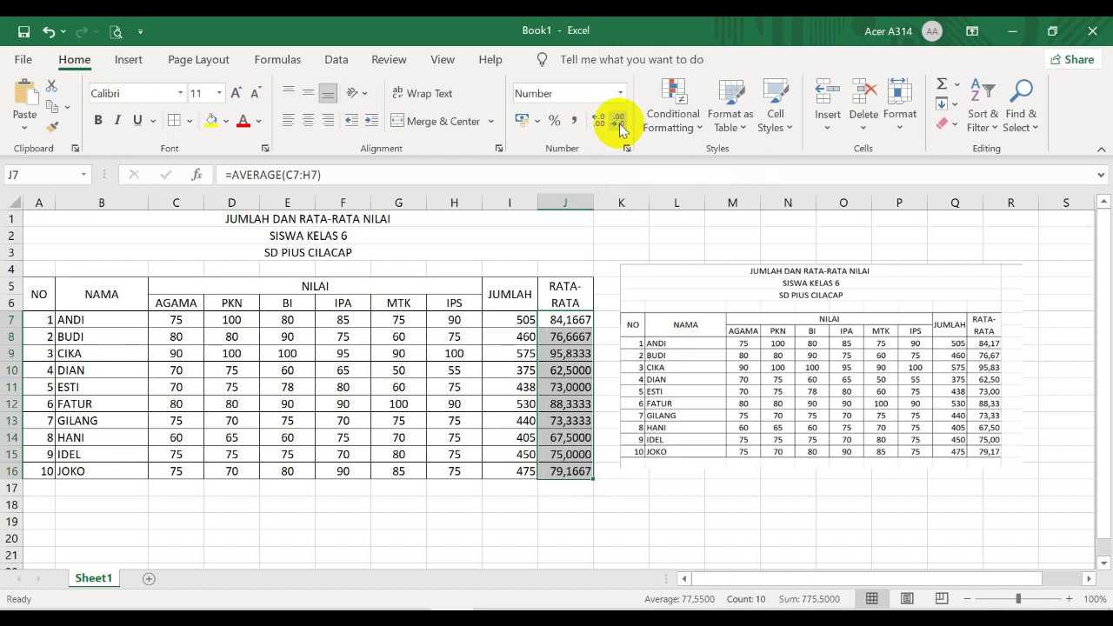
{"action": "left_click", "coordinate": [620, 126]}
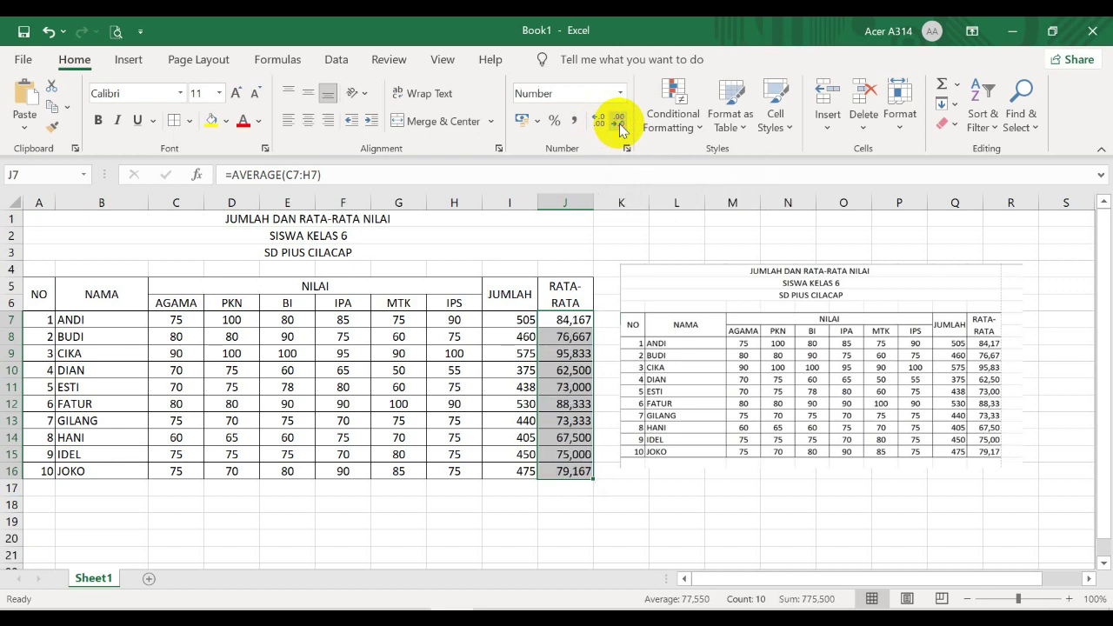
{"action": "left_click", "coordinate": [620, 126]}
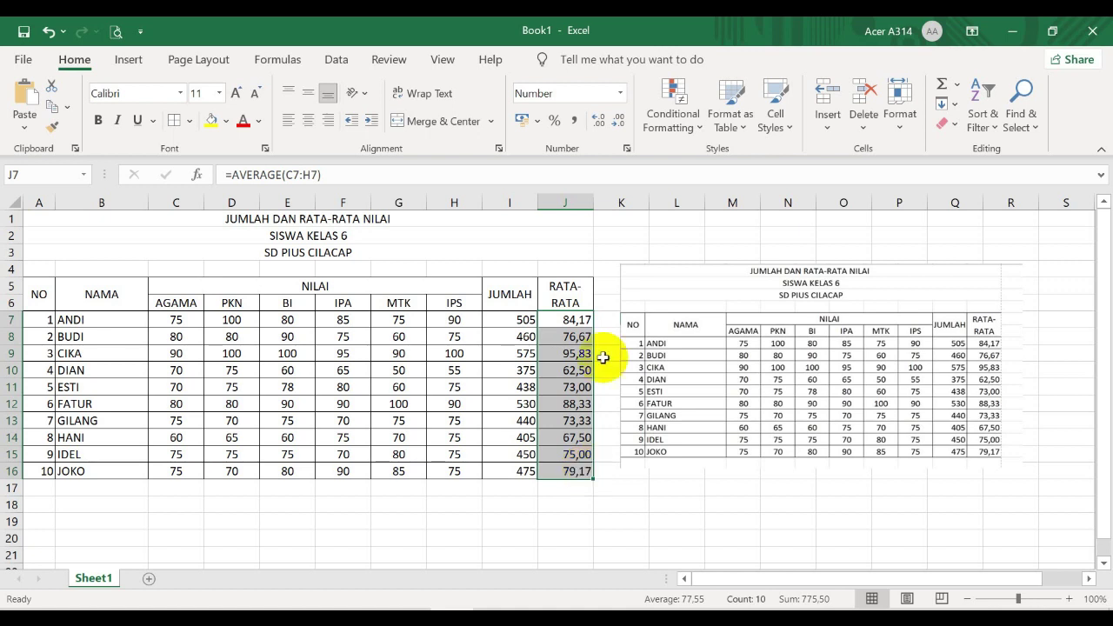
{"action": "left_click", "coordinate": [620, 126]}
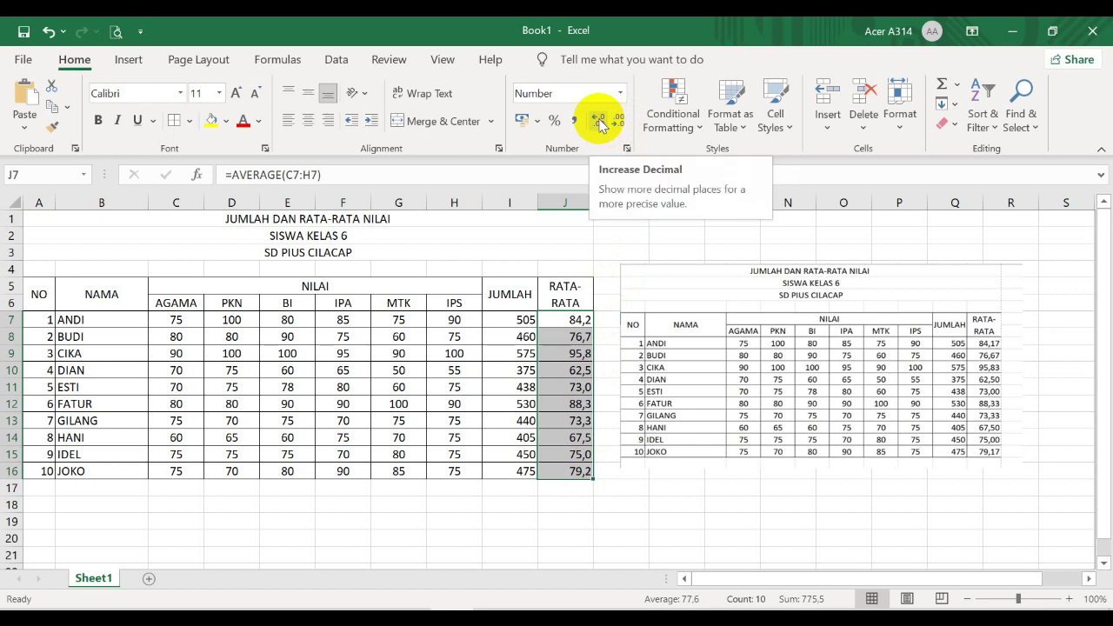
{"action": "left_click", "coordinate": [599, 125]}
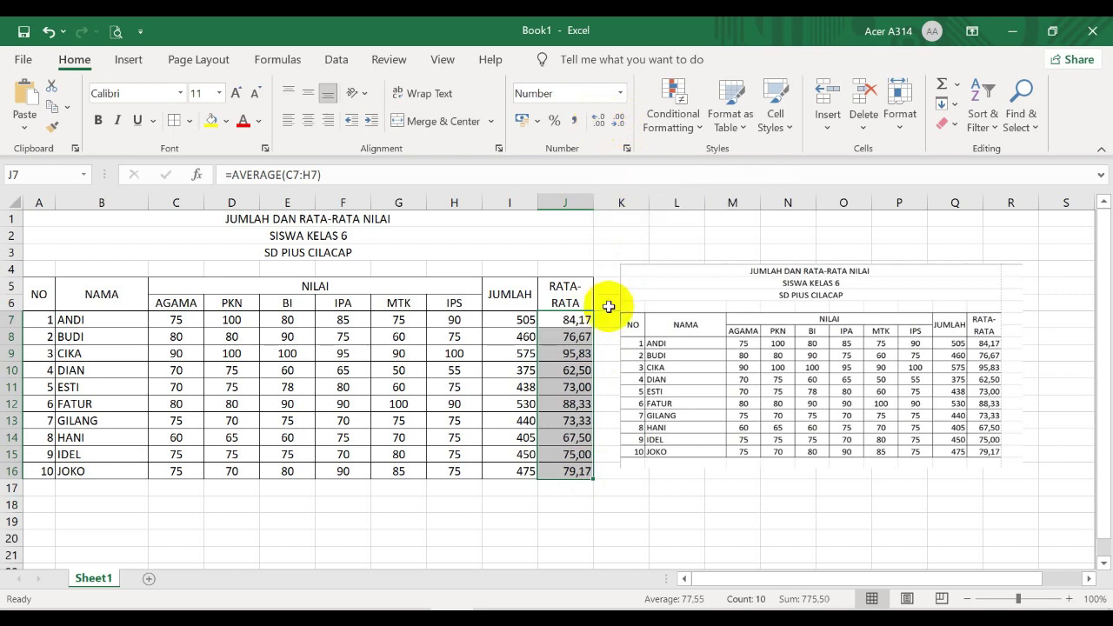
{"action": "left_click", "coordinate": [652, 489]}
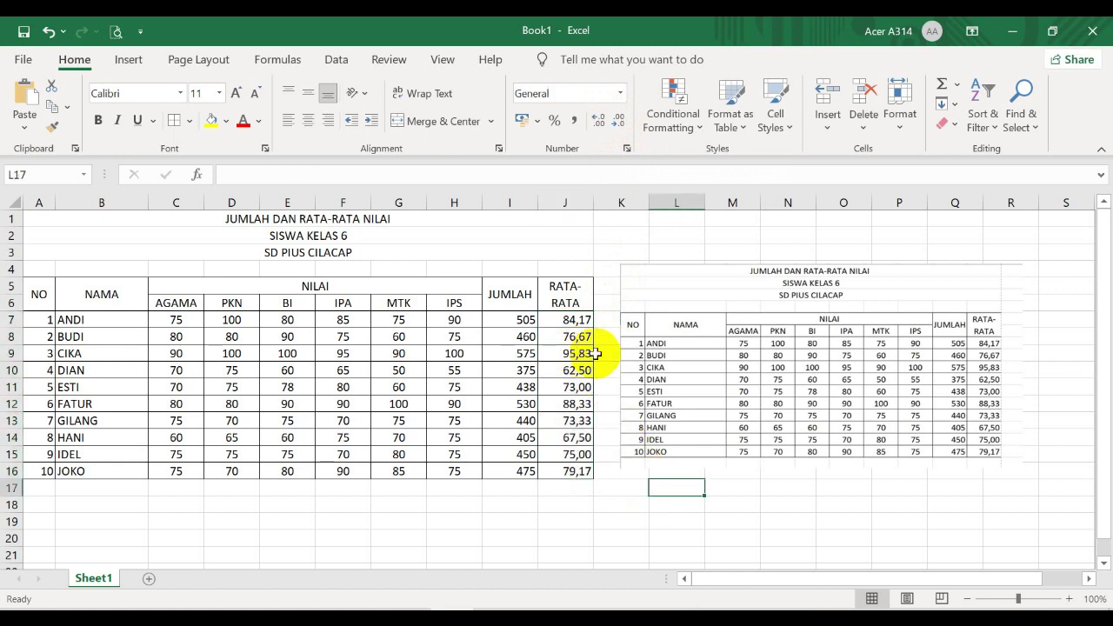